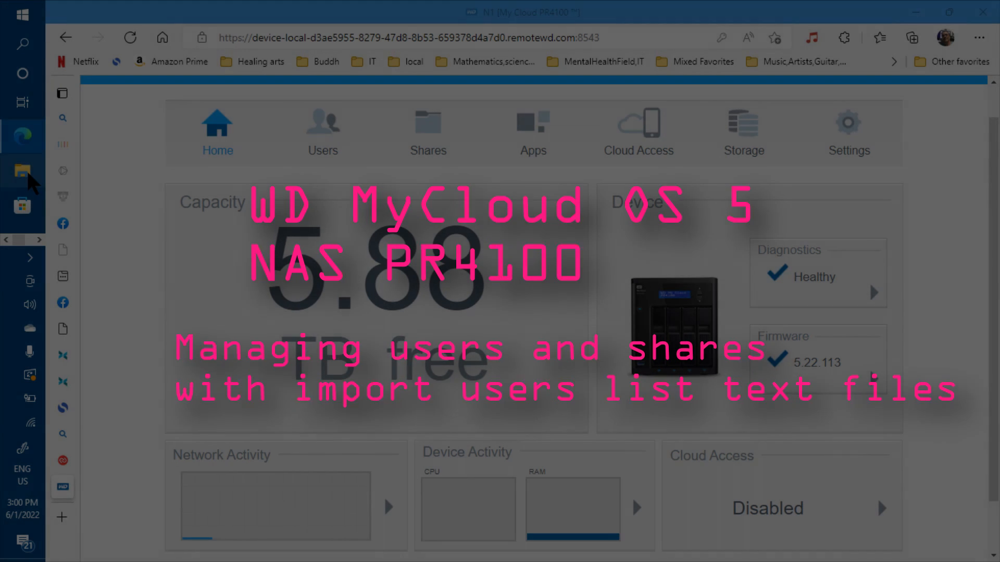
- Switch to File Explorer and open the workbook import_users_list_stages.xlsx from the EWI NAS folder
click(24, 172)
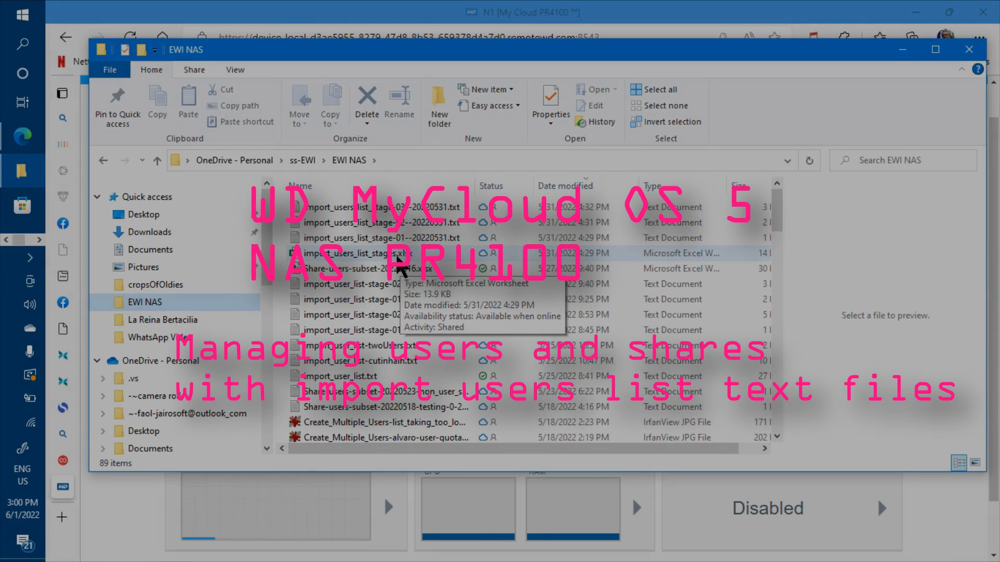
double_click(399, 257)
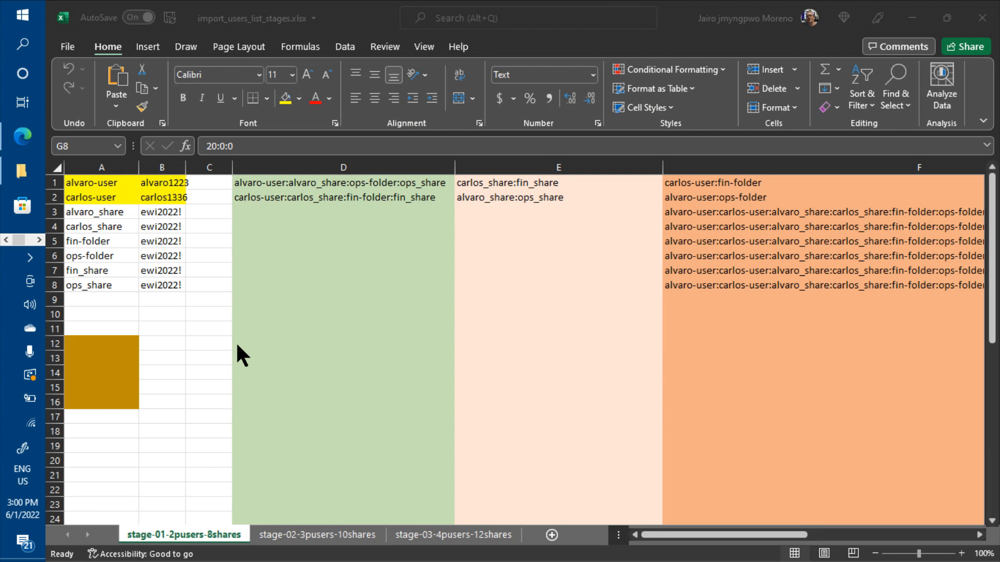
- Examine the user list in column A and the first entry of green column D on the stage-01-2pusers-8shares sheet
click(112, 297)
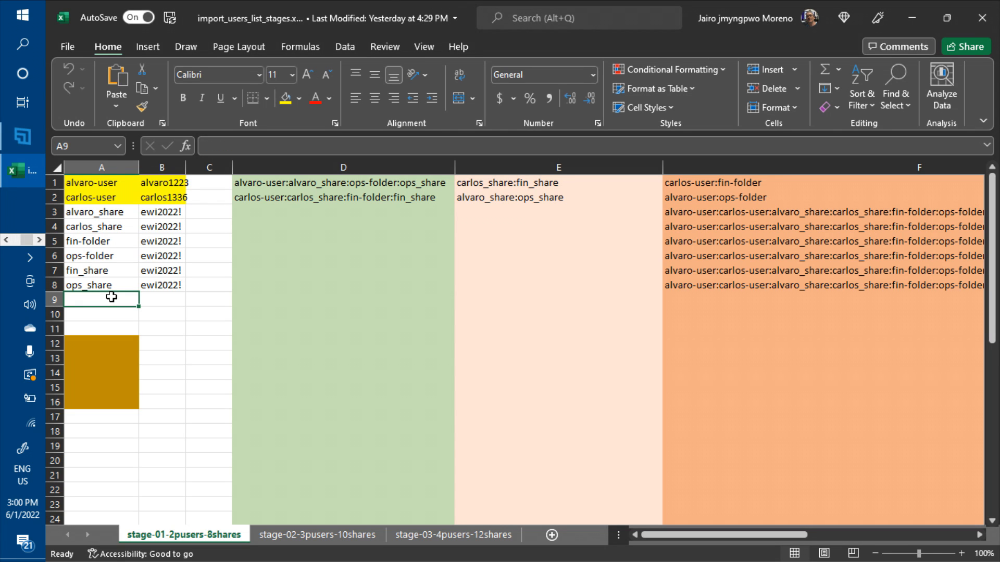
key(Up)
key(ctrl+Up)
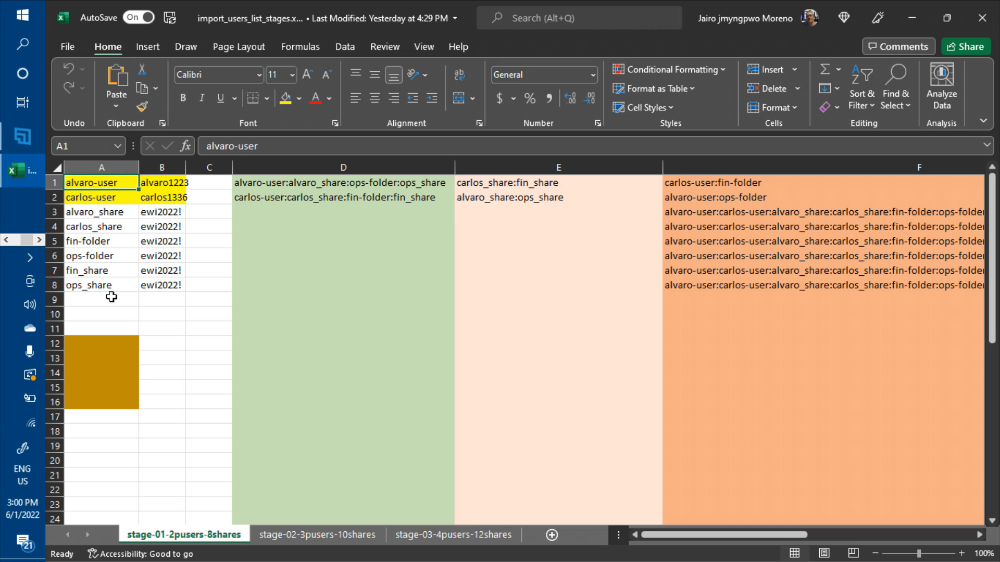
key(Right)
key(Right)
key(Right)
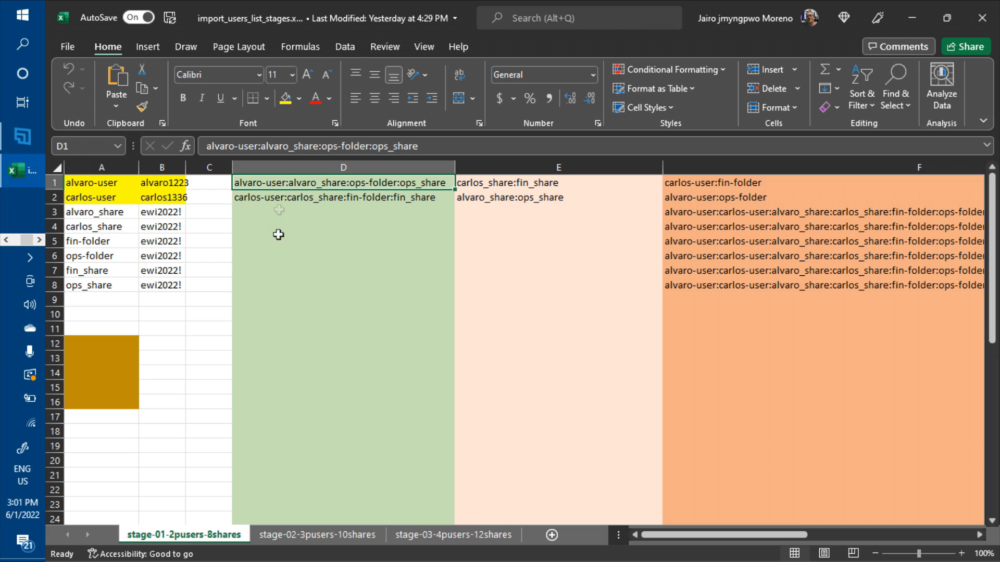
- Narrow column E and fit the width of column F to its longest entry
click(719, 212)
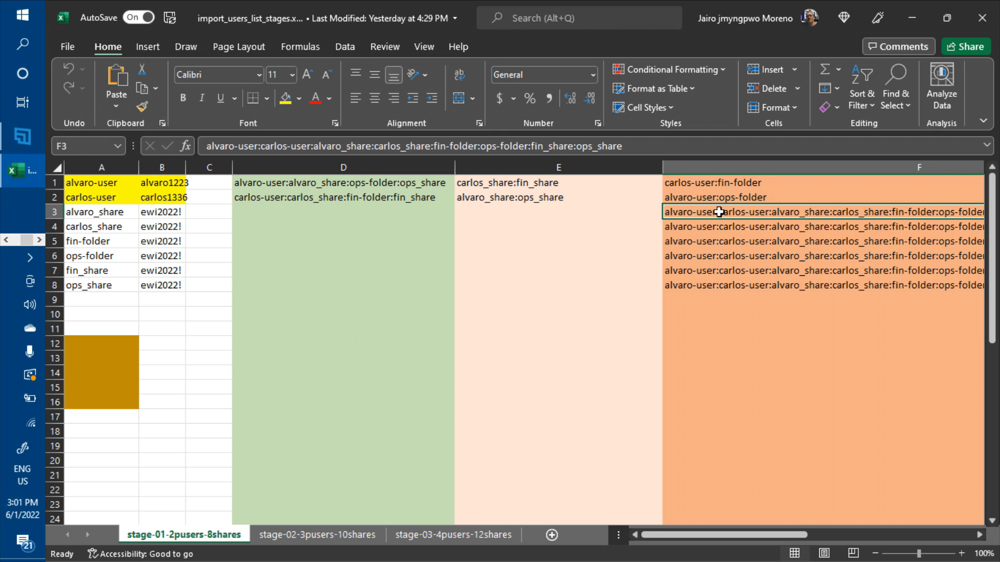
drag(660, 167, 581, 167)
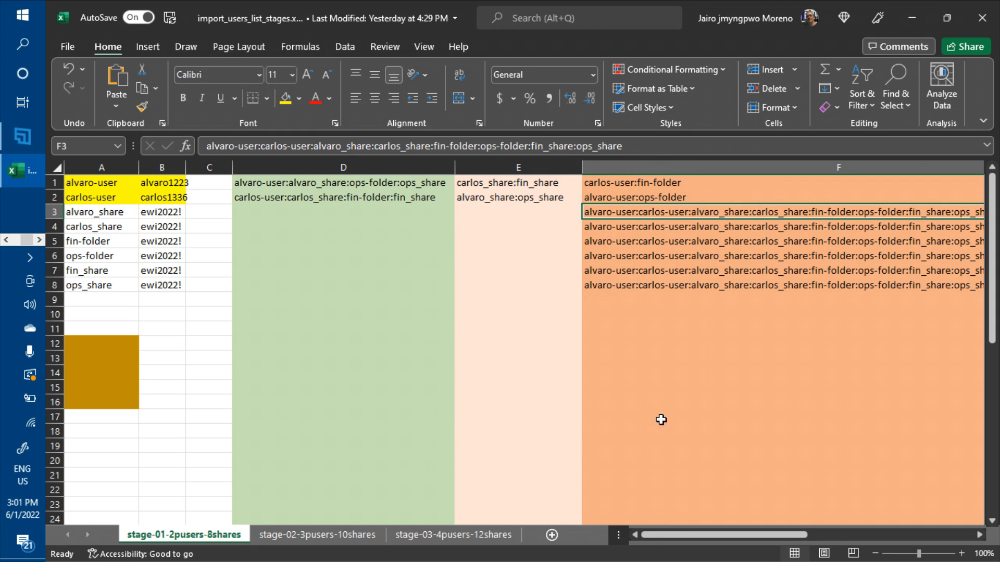
drag(744, 535, 850, 536)
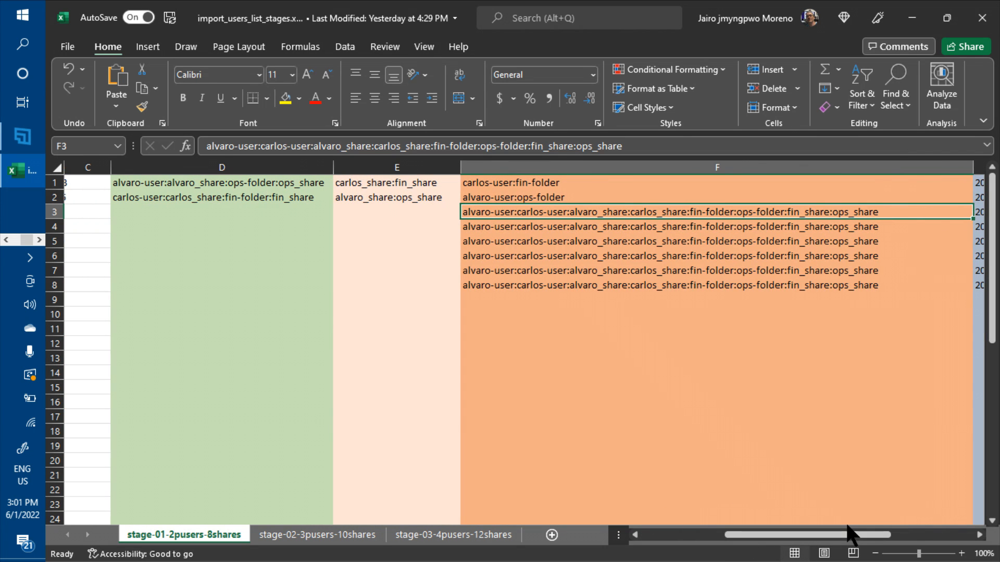
double_click(973, 168)
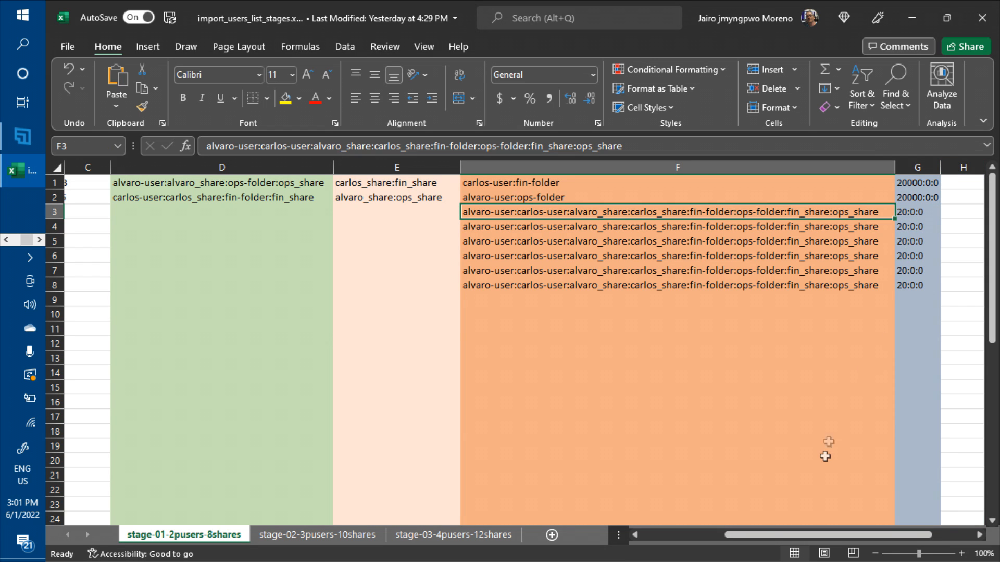
- Enter the label "TWO PRIMARY USERS" in cell A12 of the coloured block below the user list
drag(765, 535, 658, 533)
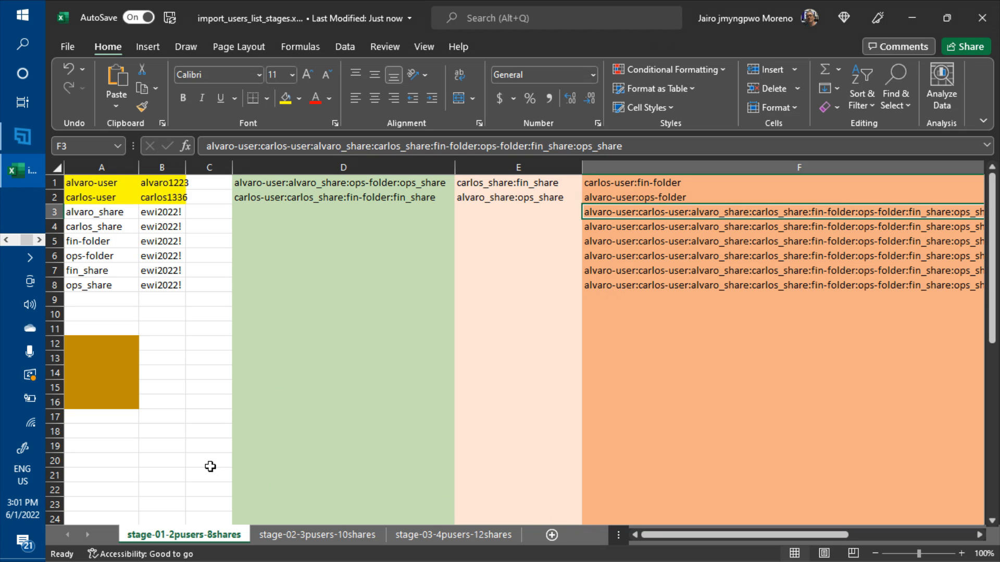
click(79, 372)
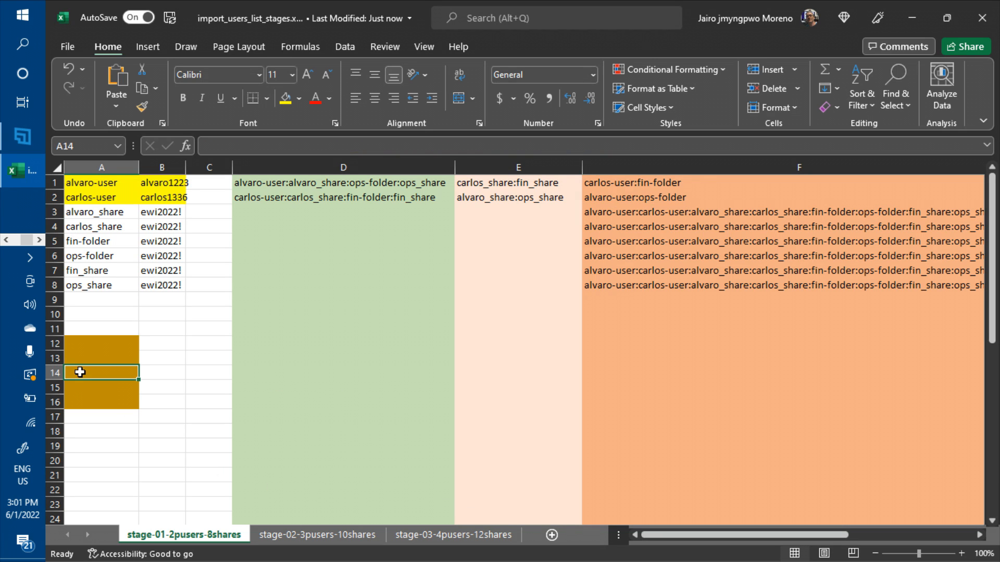
key(Up)
key(Up)
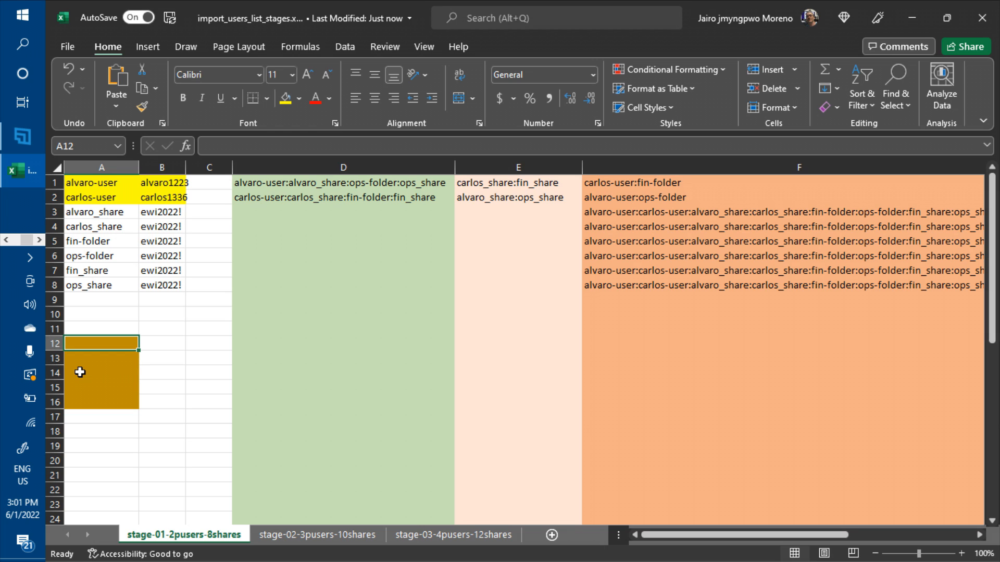
text(T)
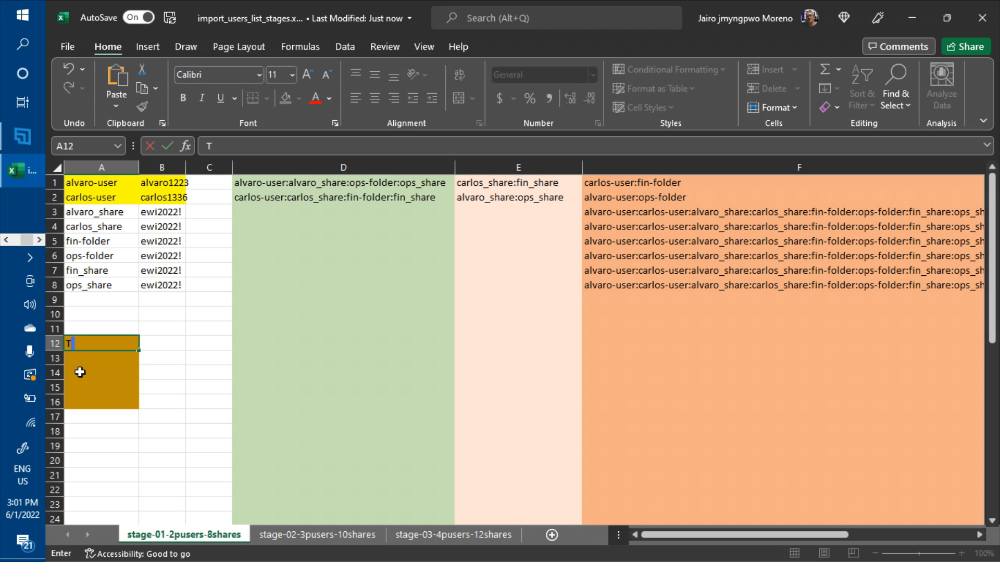
text(WO PRIMARY)
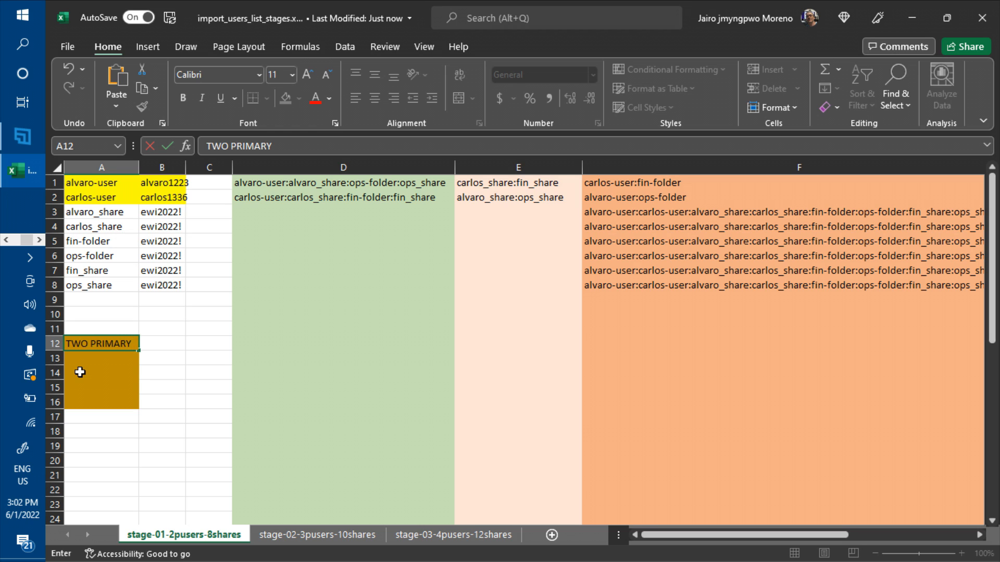
text( u)
key(BackSpace)
text(USERS)
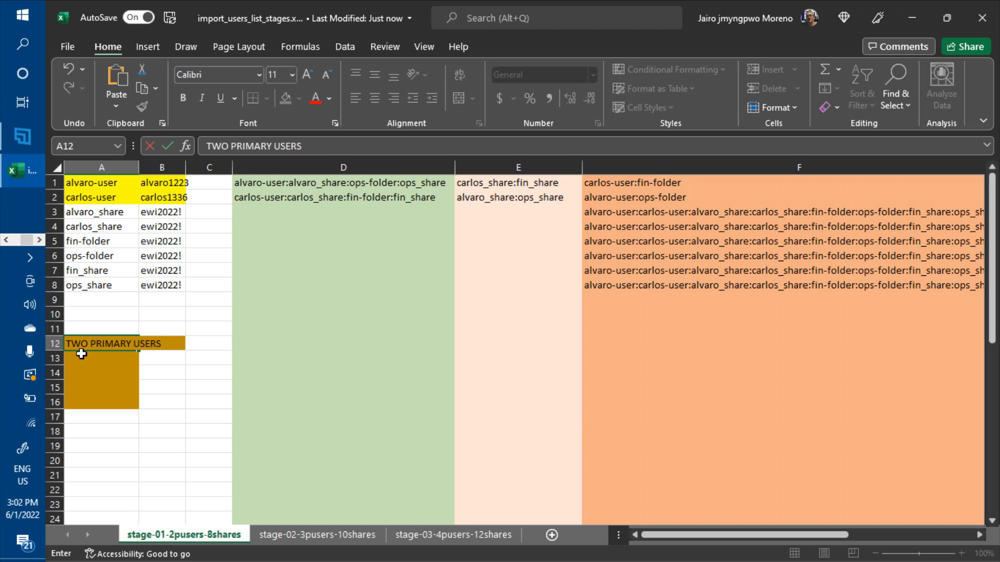
- Enter the label "WITH PERSONAL SHARES" in cell A13
click(81, 355)
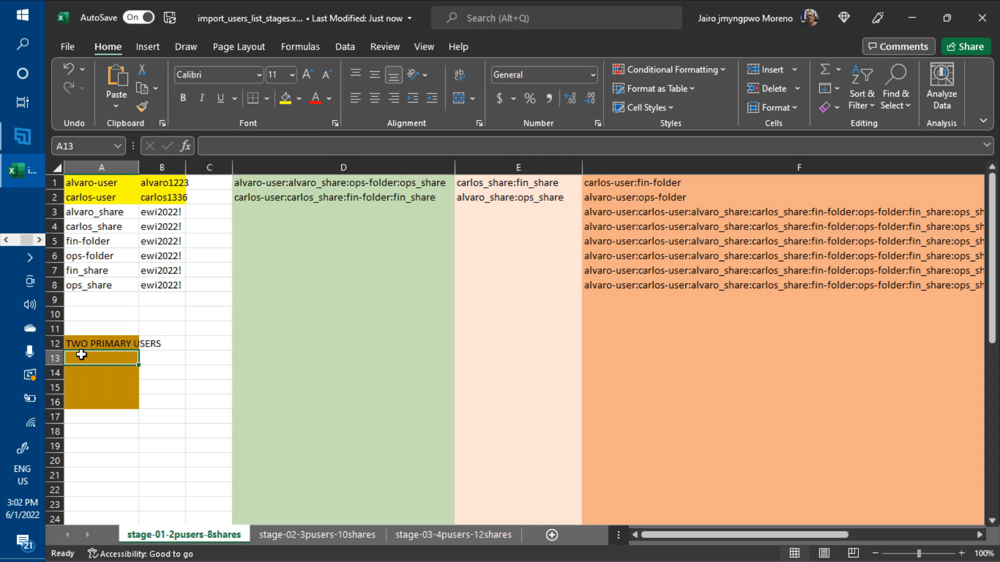
text(WITH)
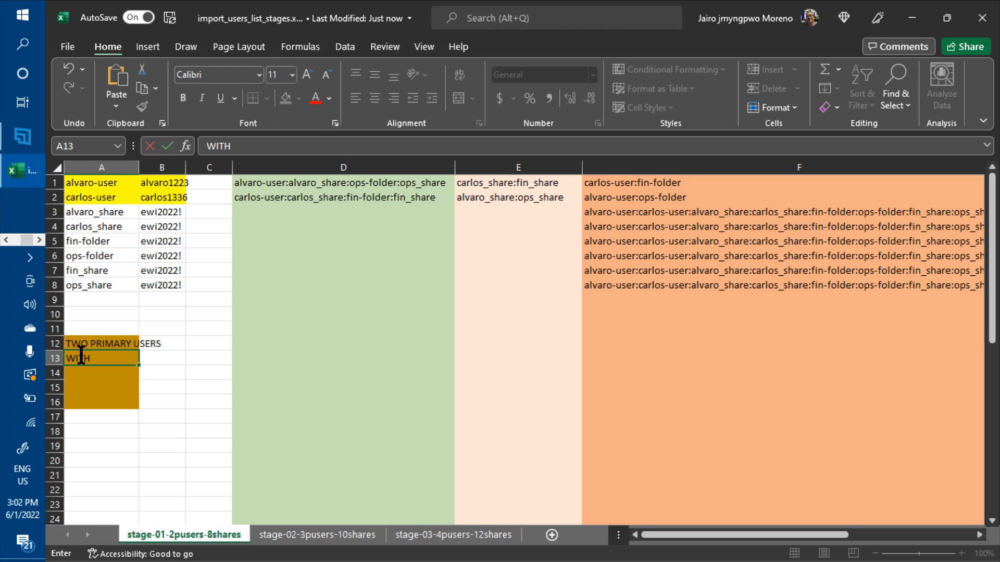
text(PE)
key(BackSpace)
key(BackSpace)
text(PERSONAL)
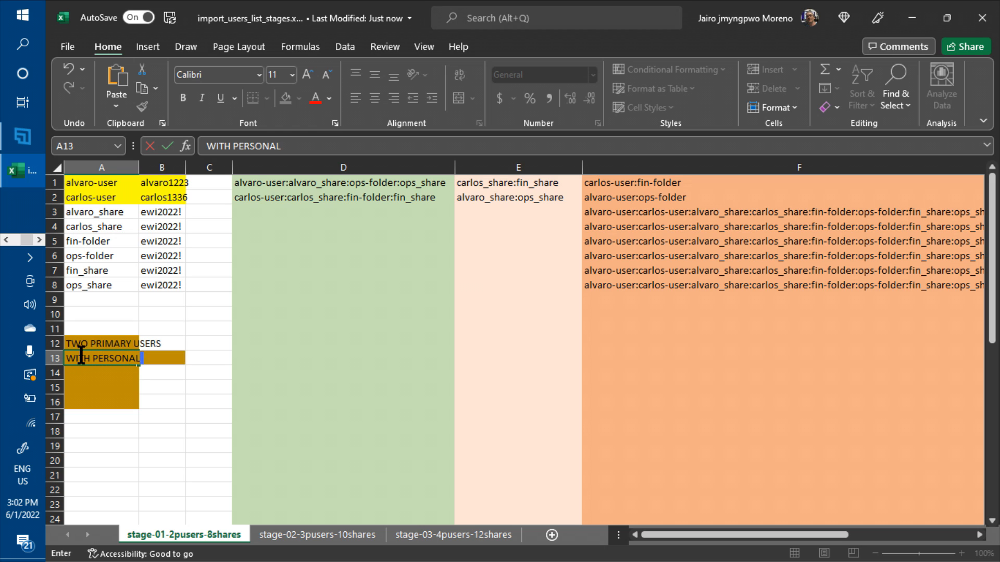
text( SHARES)
key(Return)
- Save the workbook and fill the label block A12:B16 with standard yellow
click(142, 345)
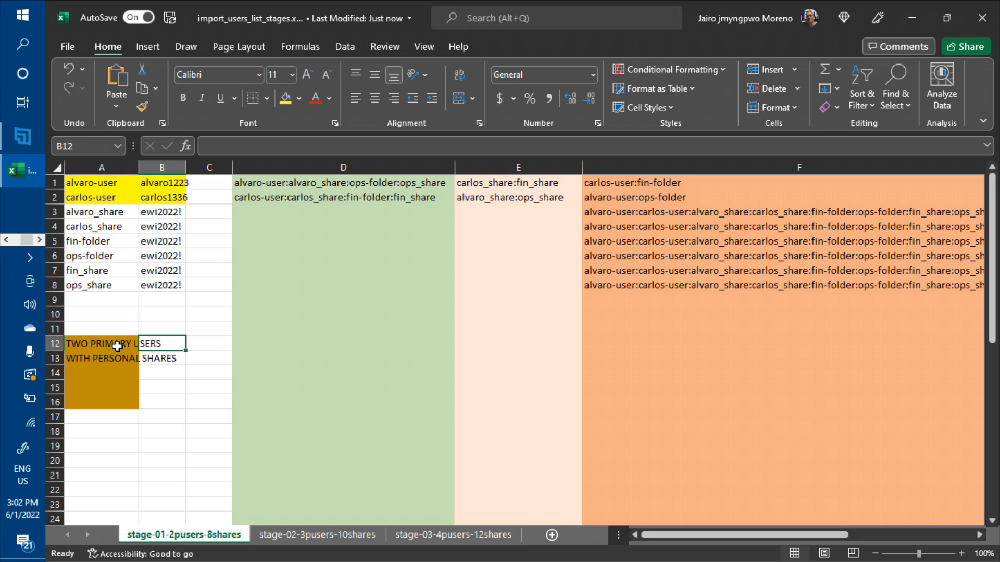
click(117, 346)
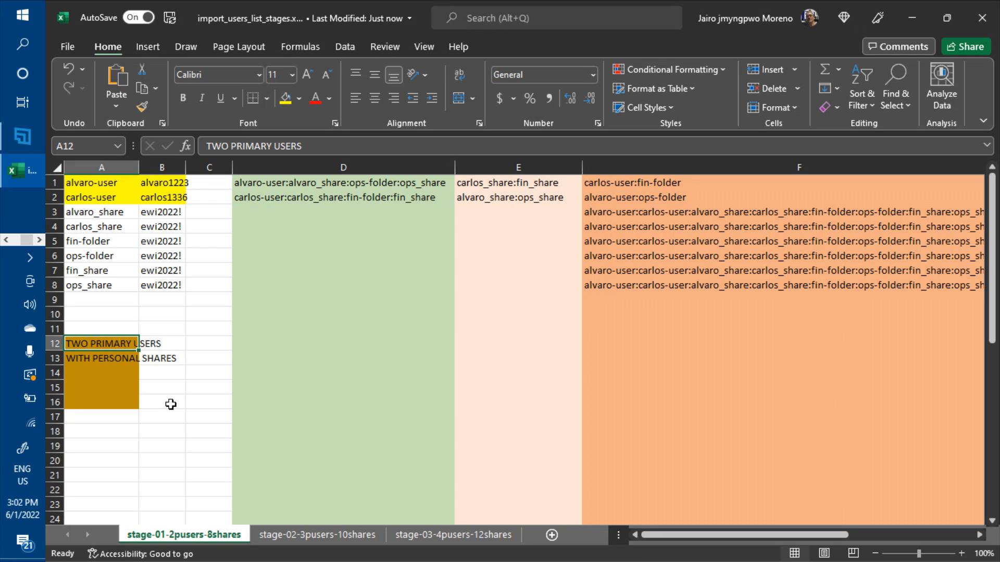
key(ctrl+s)
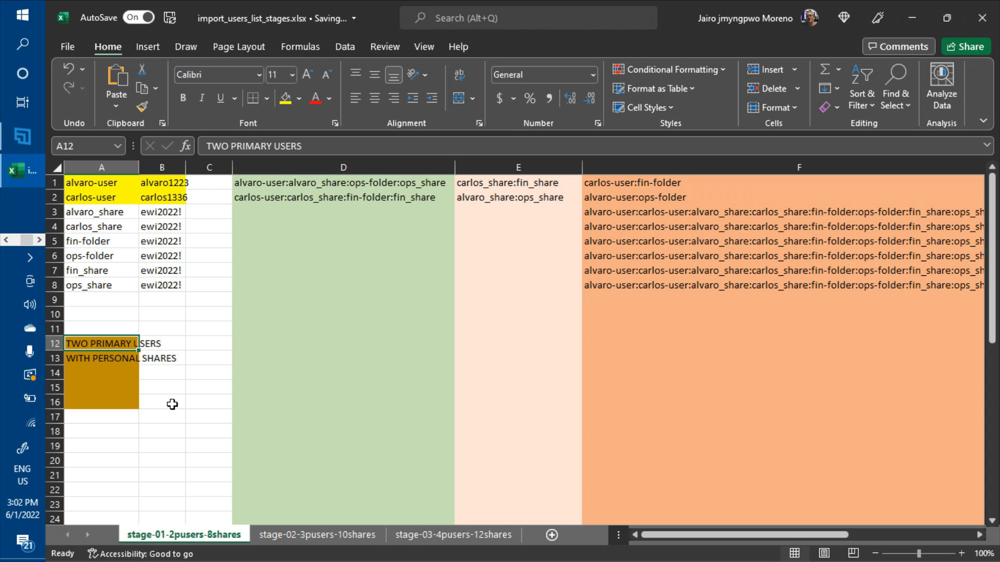
shift+click(171, 405)
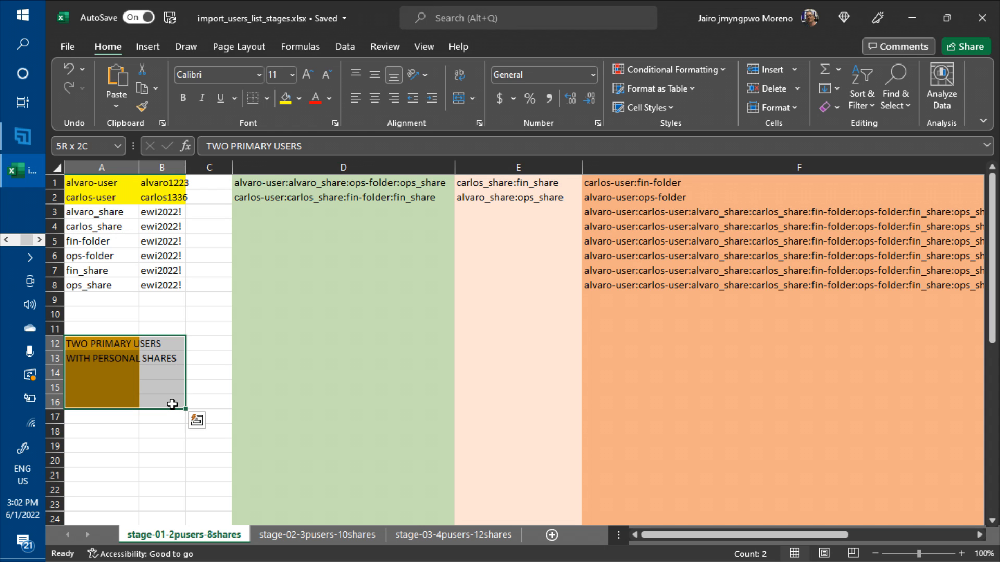
click(298, 99)
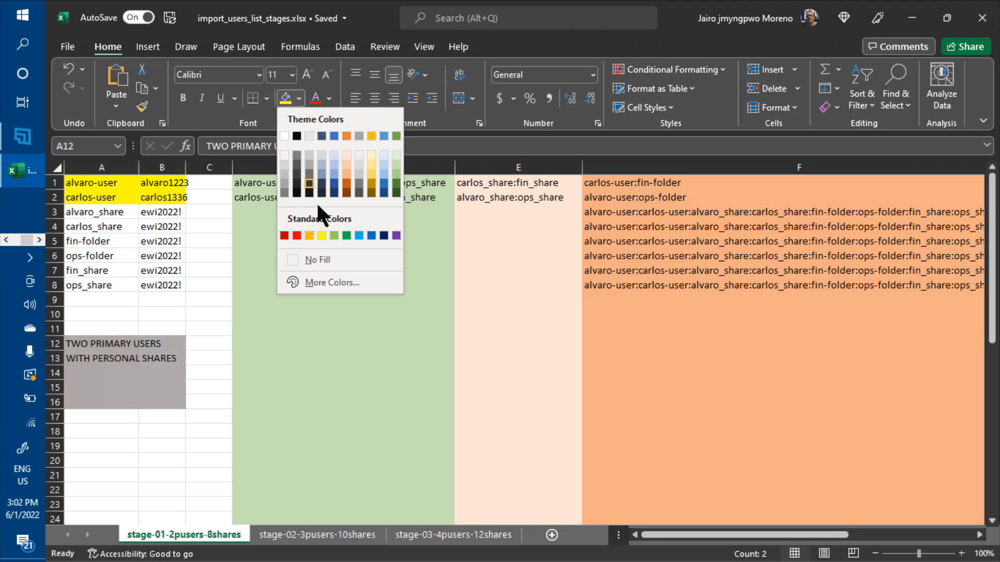
click(321, 235)
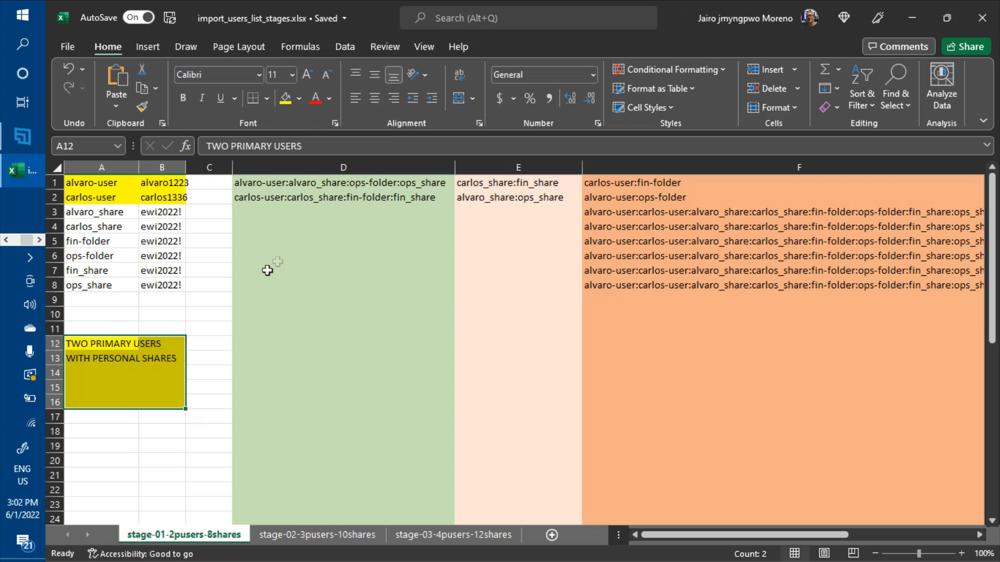
- Fill the two personal share rows, A3:B4, with the 40% lighter gold theme colour
click(104, 214)
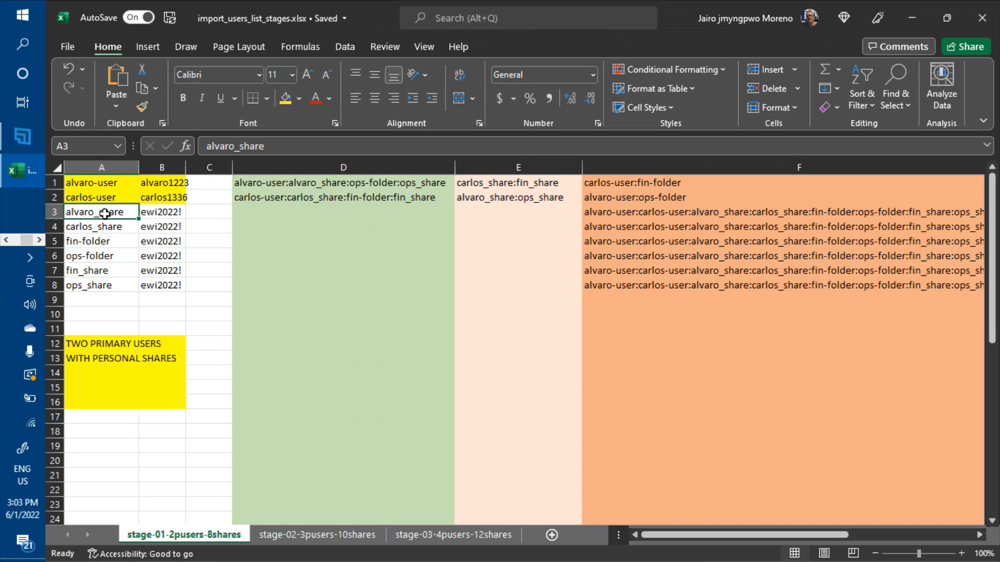
shift+click(165, 226)
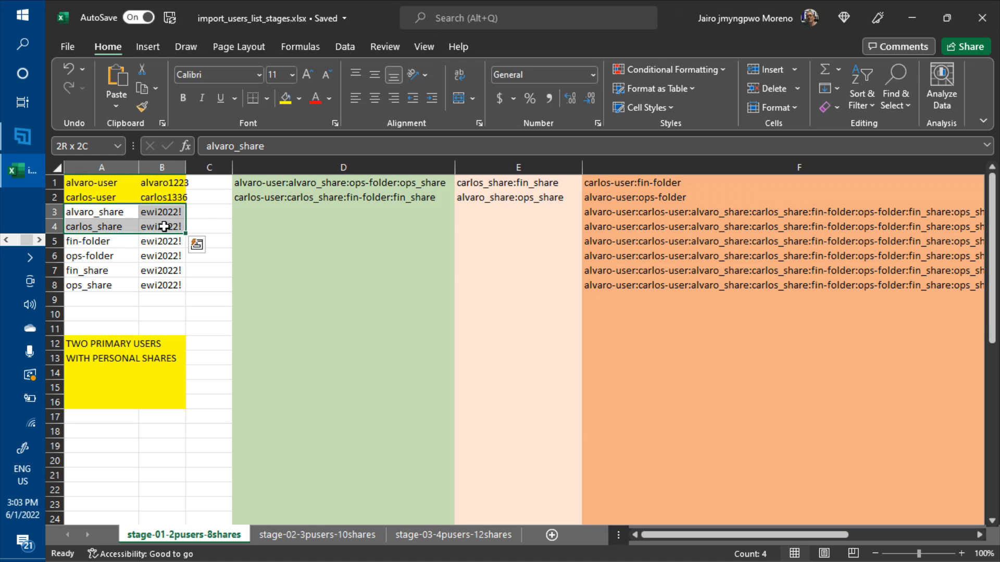
click(300, 98)
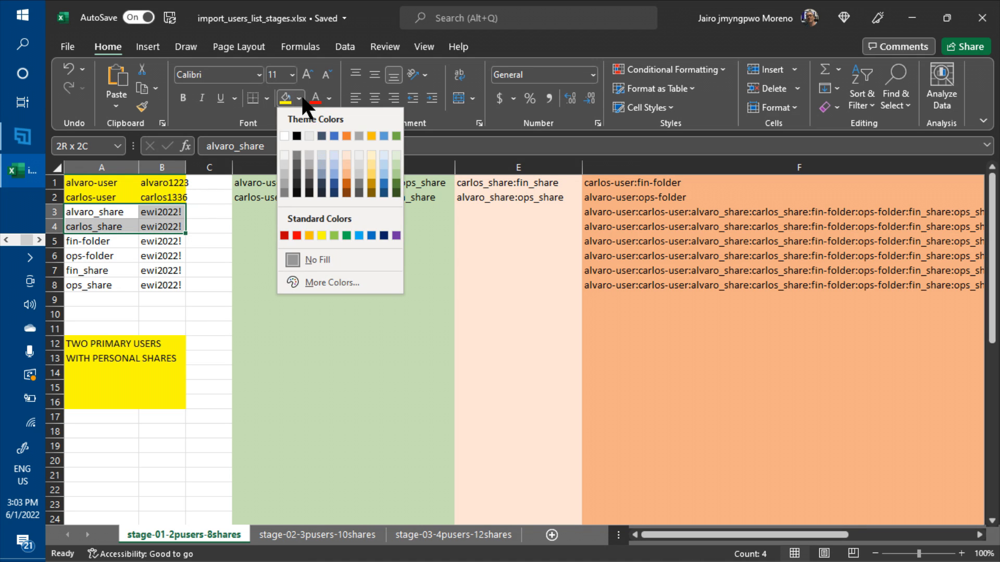
click(371, 172)
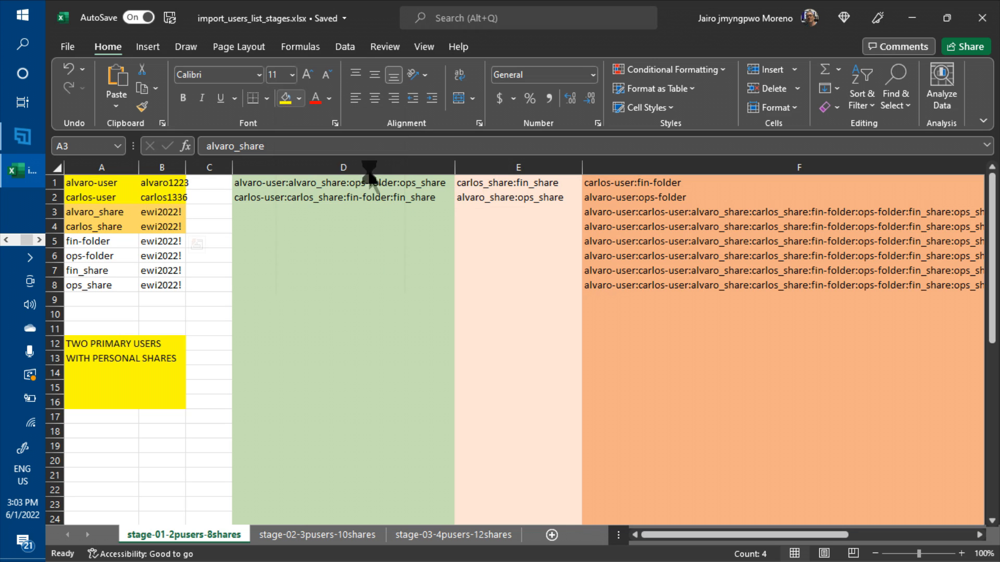
- Apply the same light gold fill to the "WITH PERSONAL SHARES" label in A13:B13
click(105, 359)
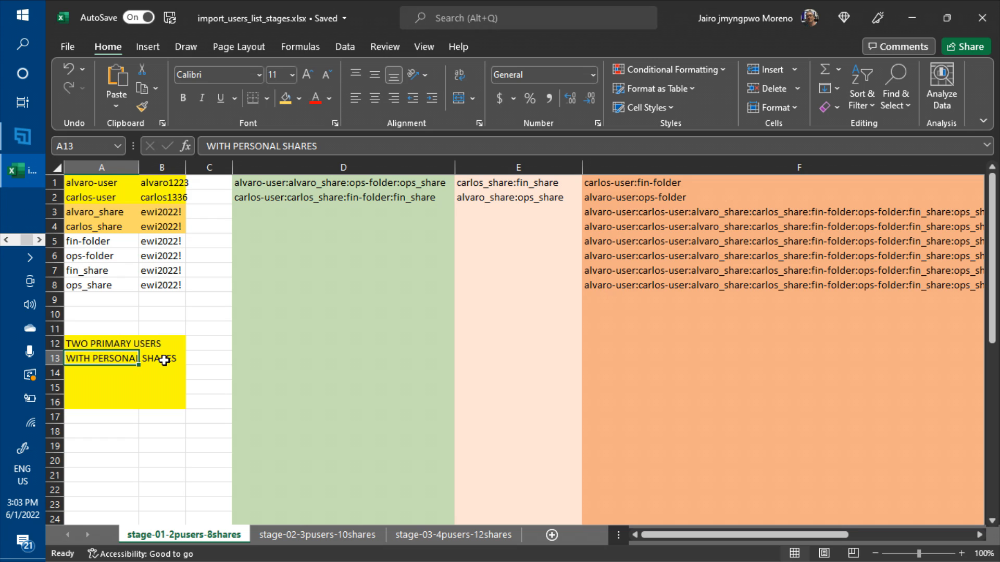
shift+click(164, 360)
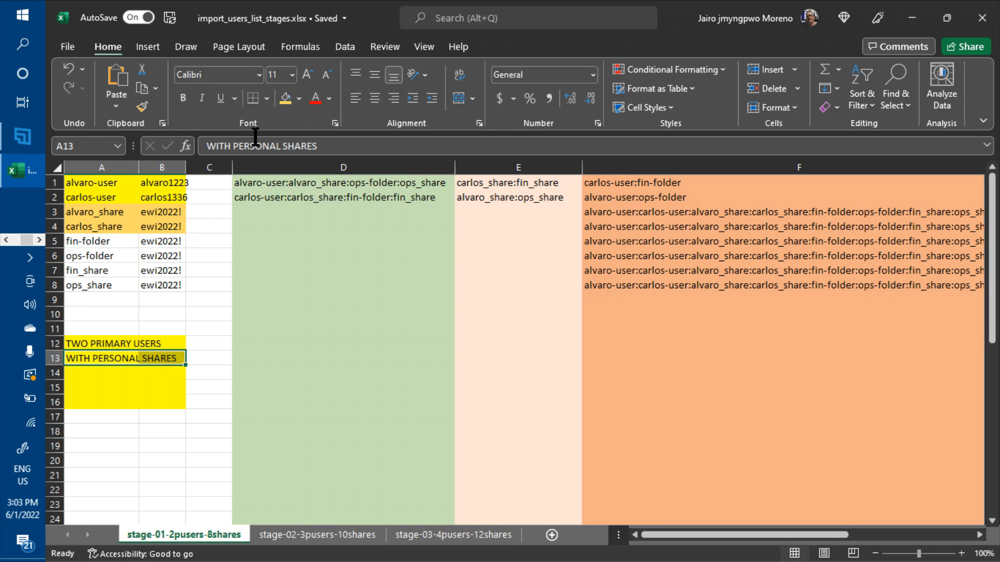
click(286, 96)
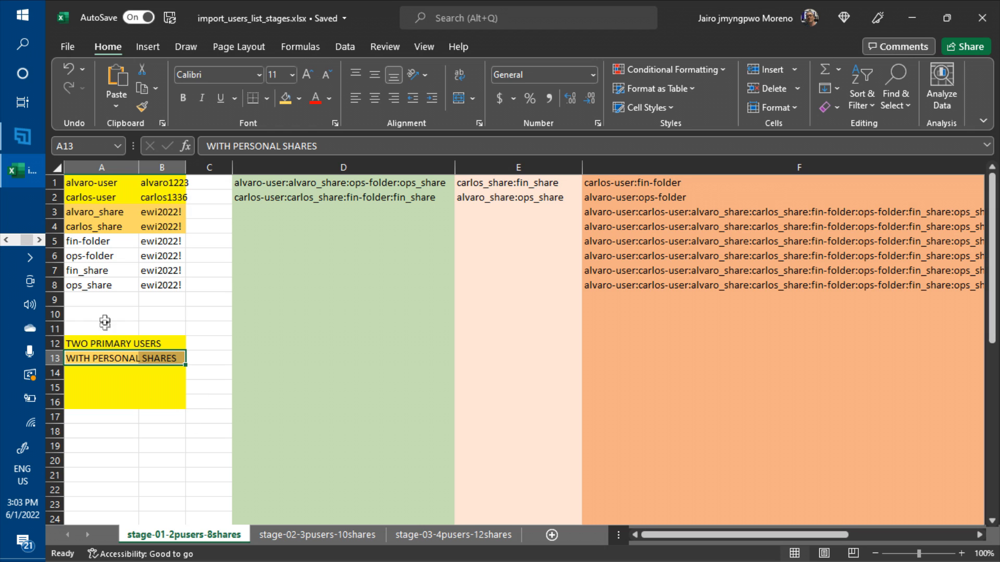
- Fill the fin-folder and ops-folder cells, A5:A6, with the 40% lighter green theme colour
click(102, 246)
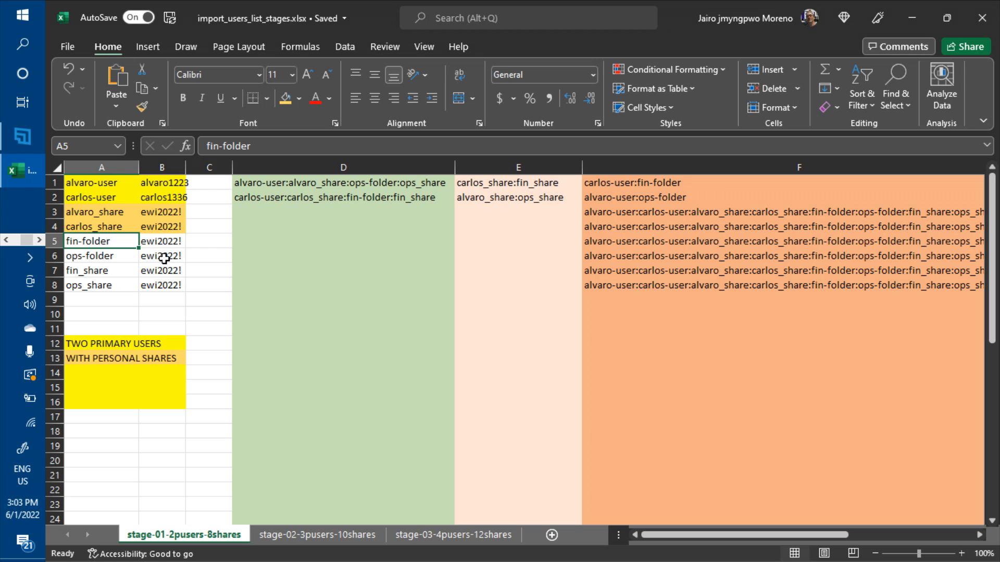
shift+click(125, 258)
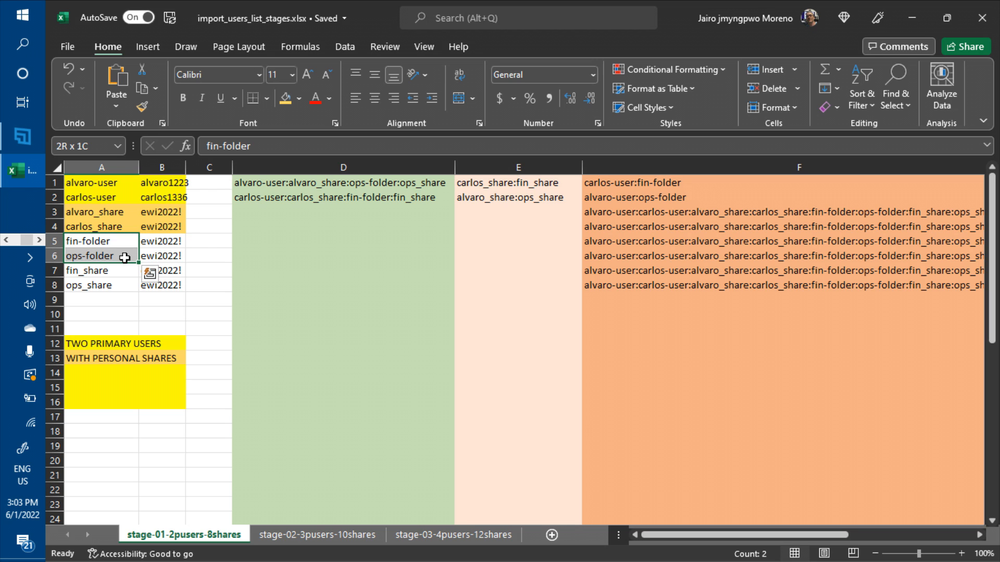
click(299, 98)
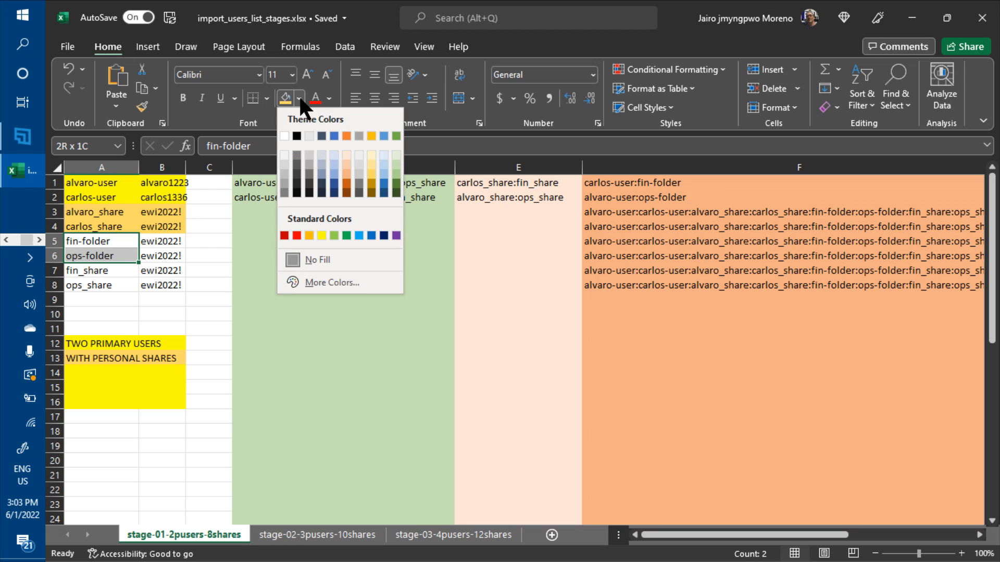
click(395, 174)
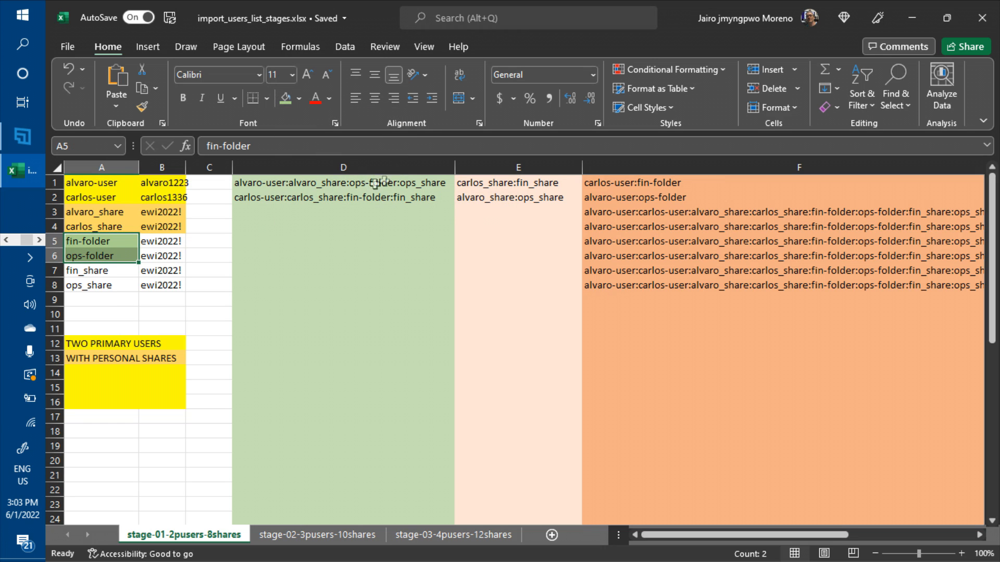
- Fill the fin_share and ops_share cells, A7:A8, with a dark green theme colour
click(112, 271)
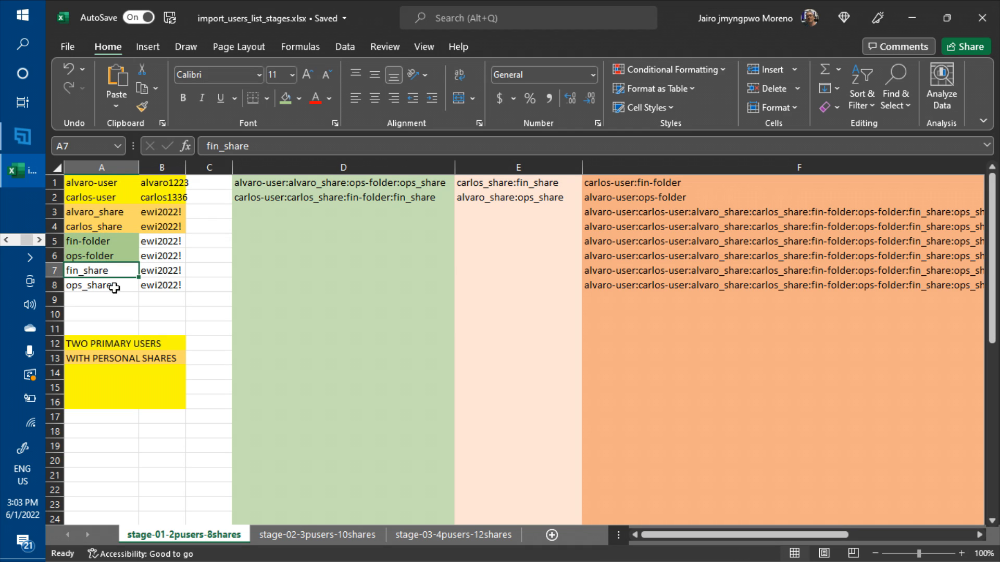
shift+click(114, 288)
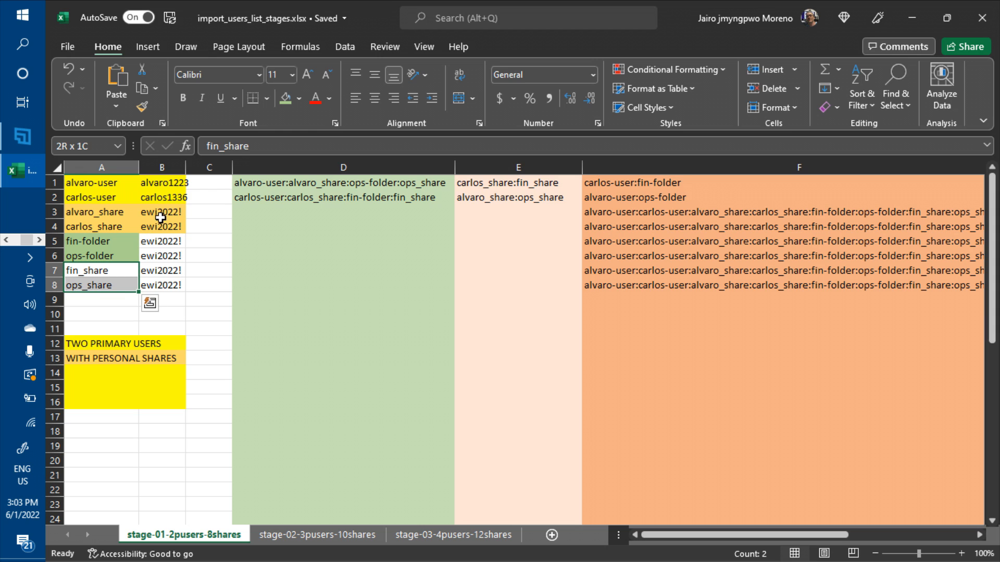
click(298, 93)
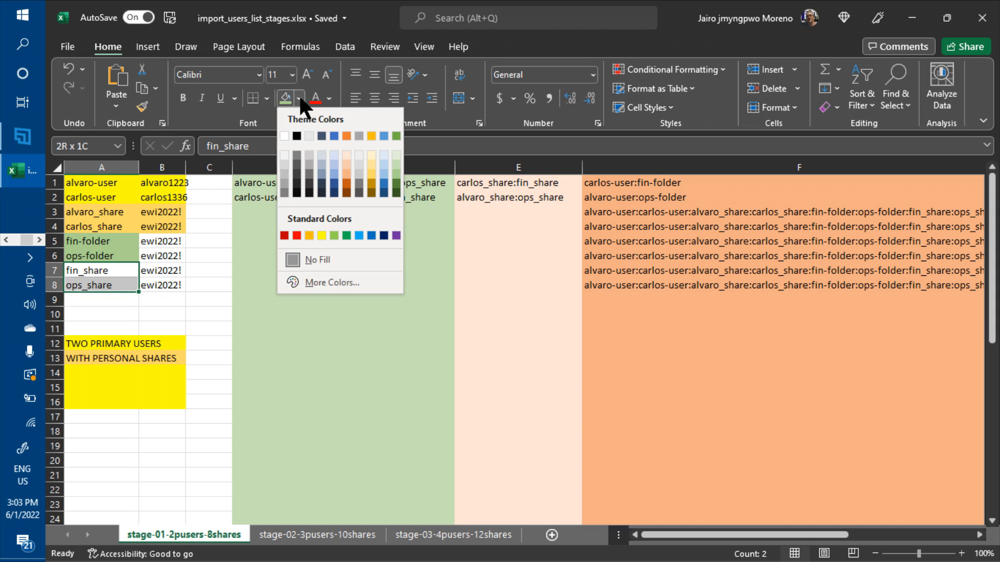
click(395, 176)
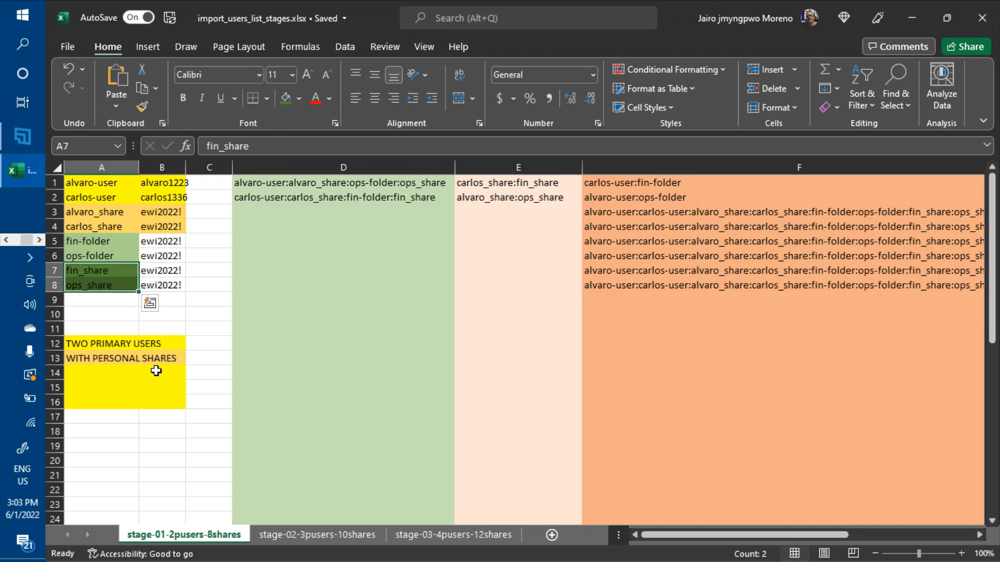
- Enter the label "Two Folders Private of users" in A14 and widen column B to fit it
click(101, 371)
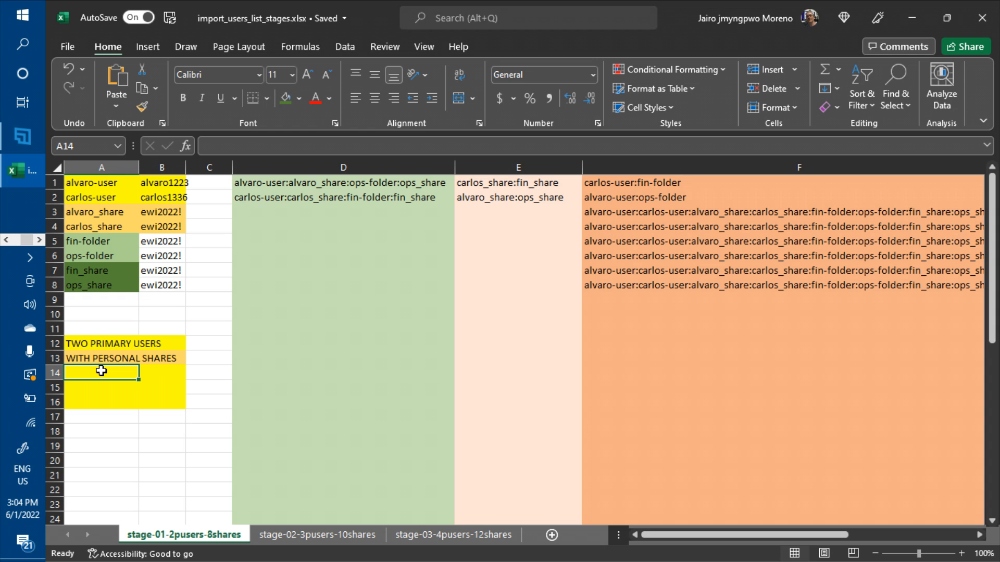
text(Two)
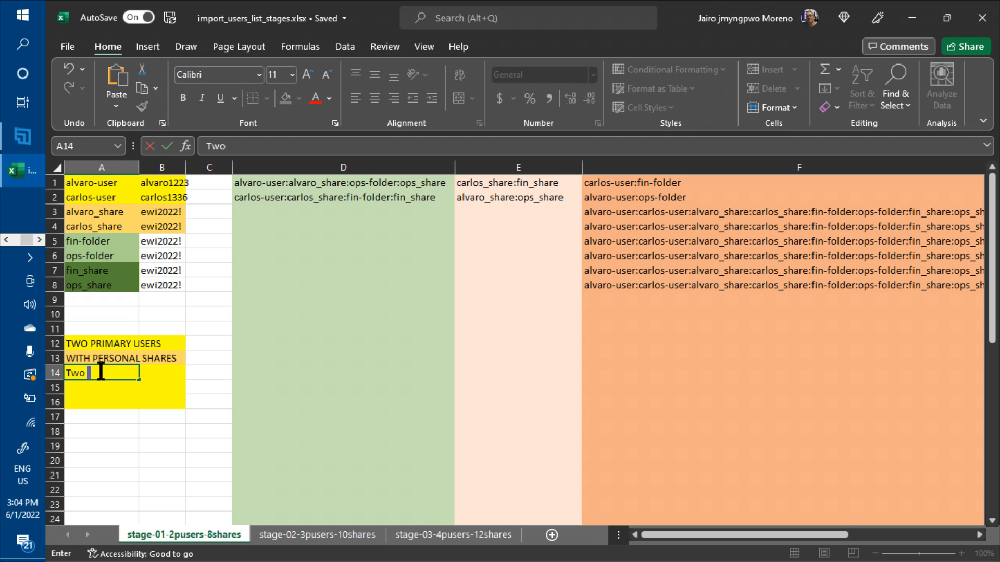
text( Folder)
text(Pra)
key(BackSpace)
text(ivate)
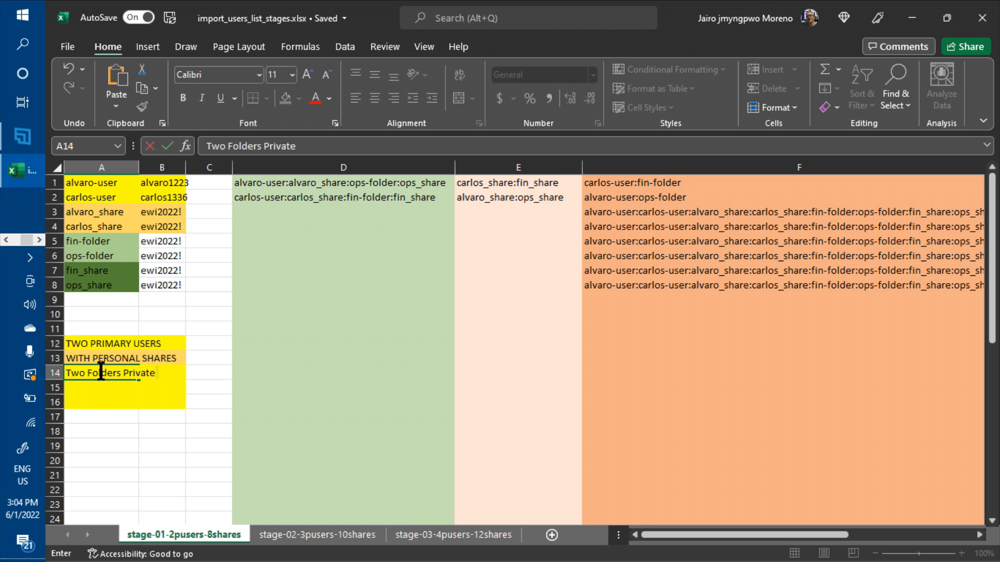
text( of users)
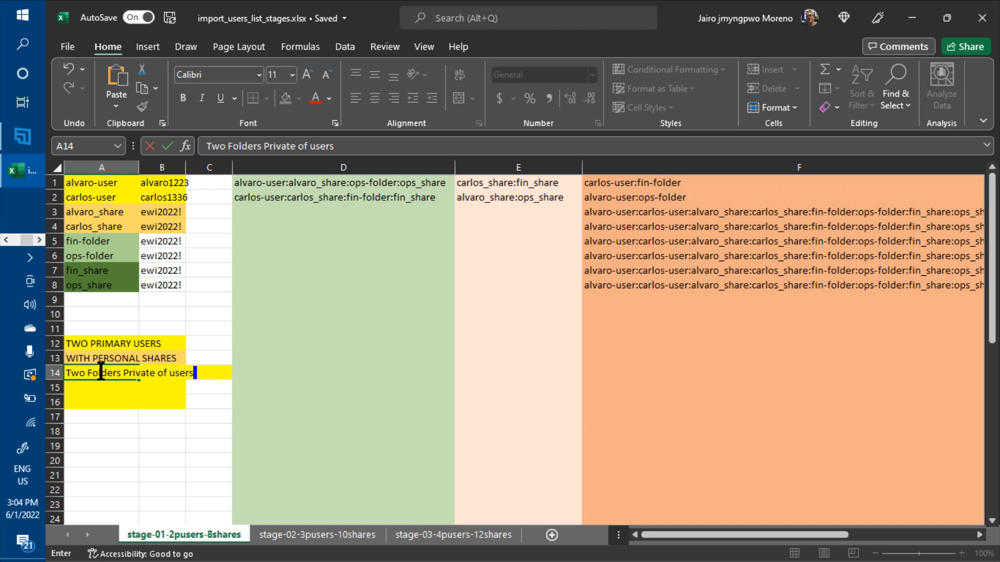
key(Return)
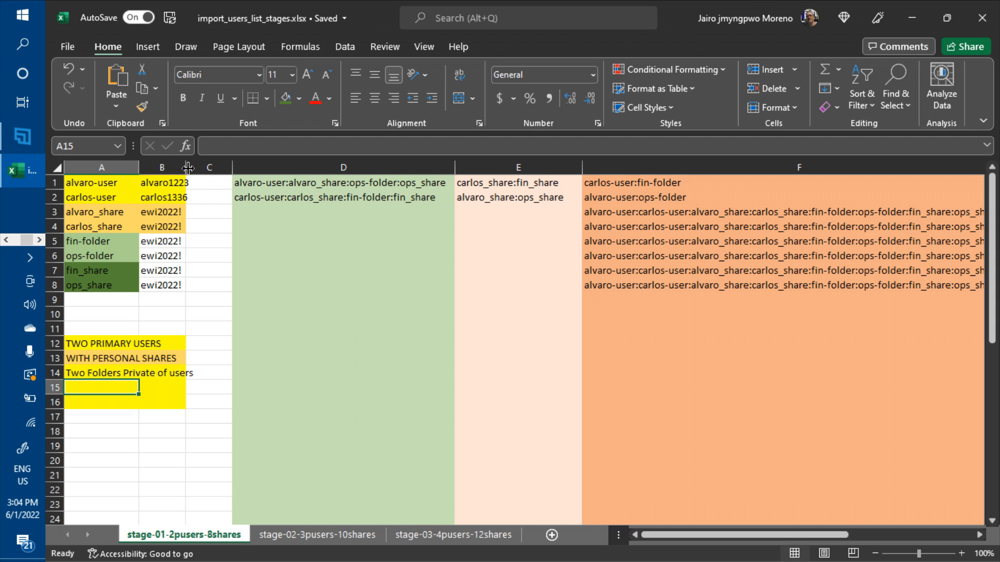
drag(188, 167, 194, 167)
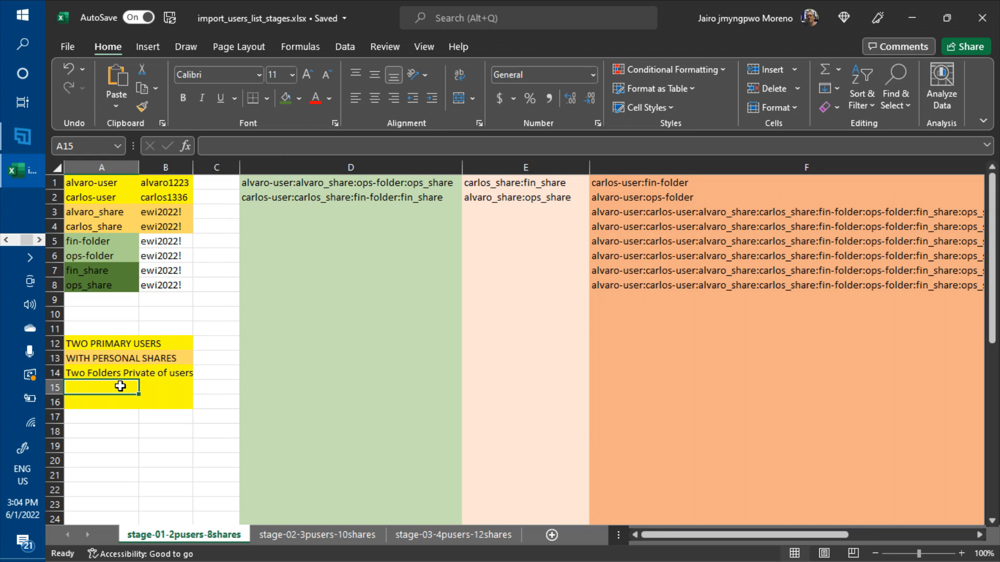
click(102, 246)
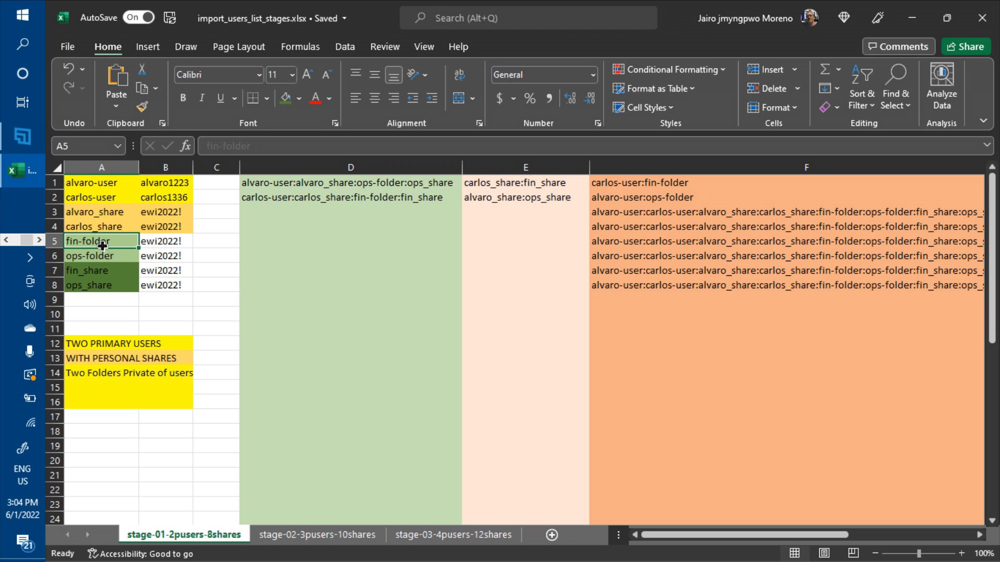
click(83, 376)
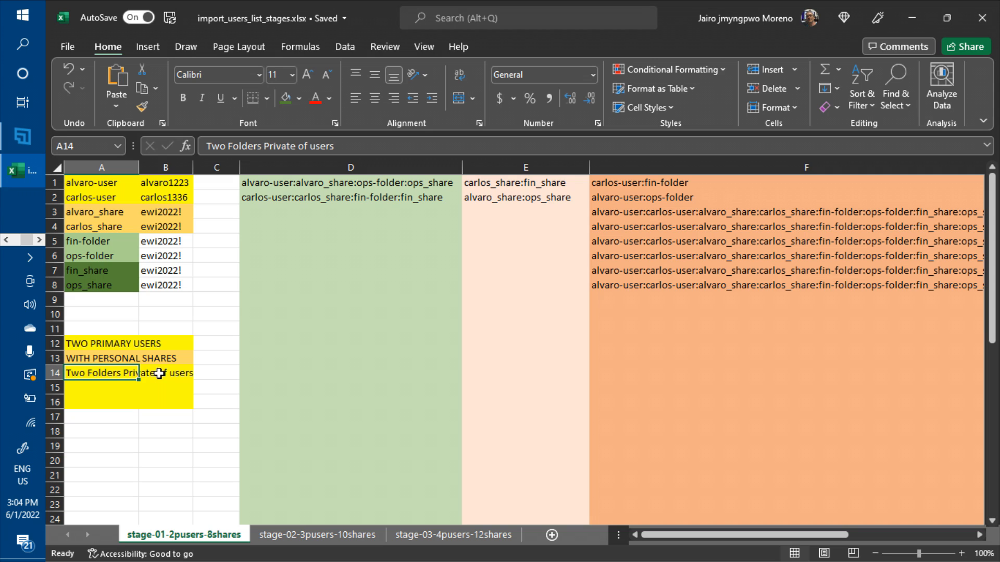
drag(158, 373, 161, 373)
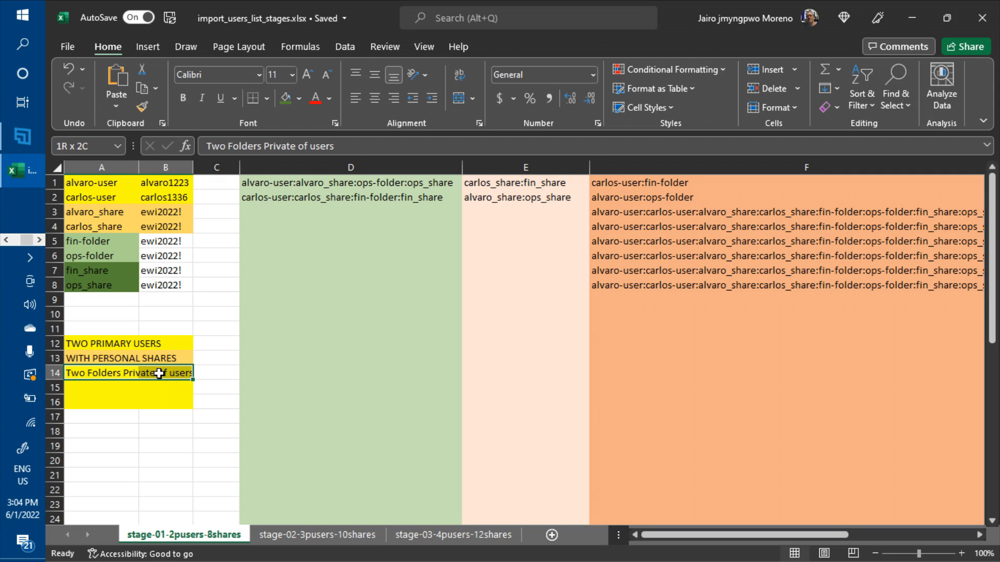
click(301, 102)
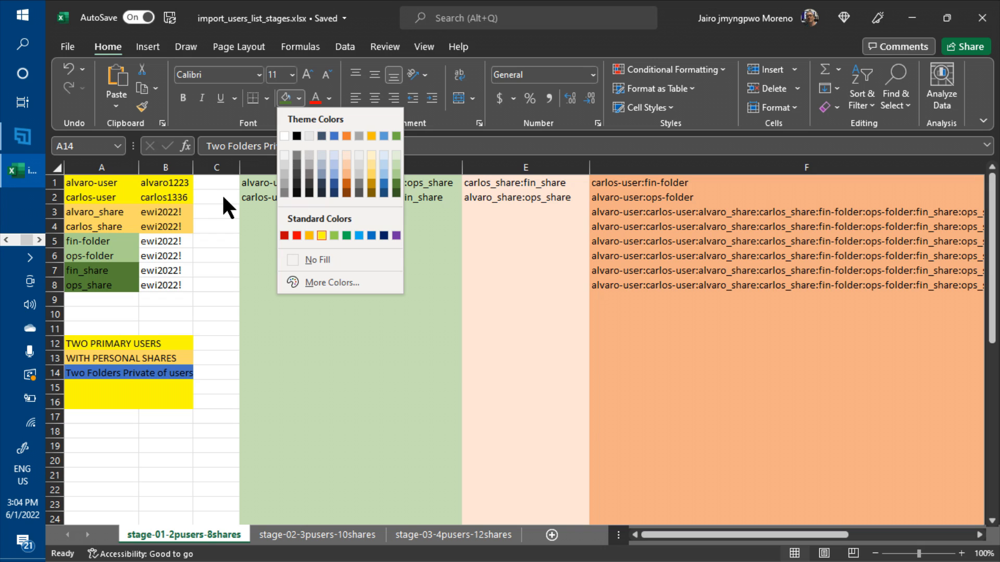
click(109, 240)
- Copy the light green formatting of the fin-folder cell A5 to the label cells A14:B14
click(109, 242)
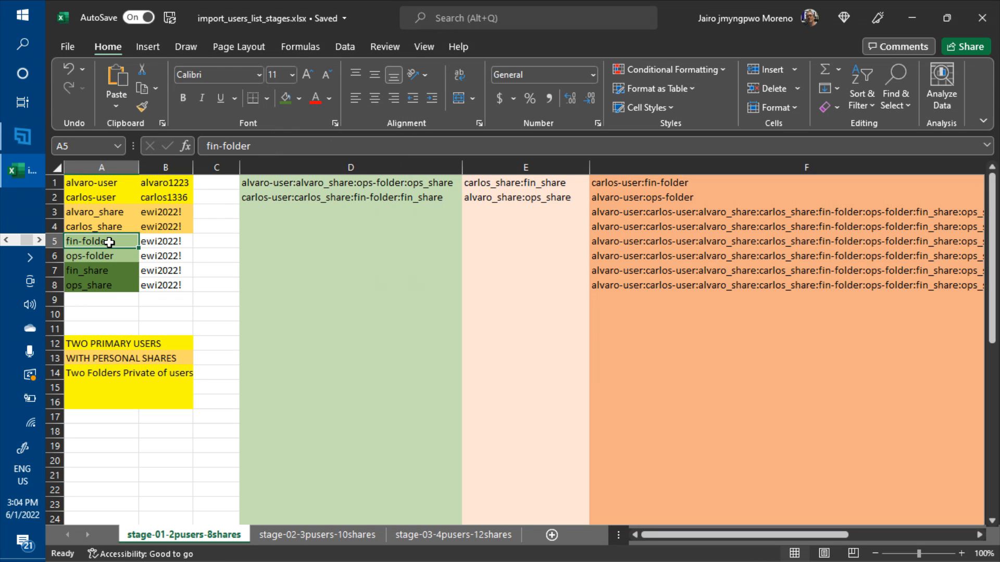
click(141, 107)
click(84, 373)
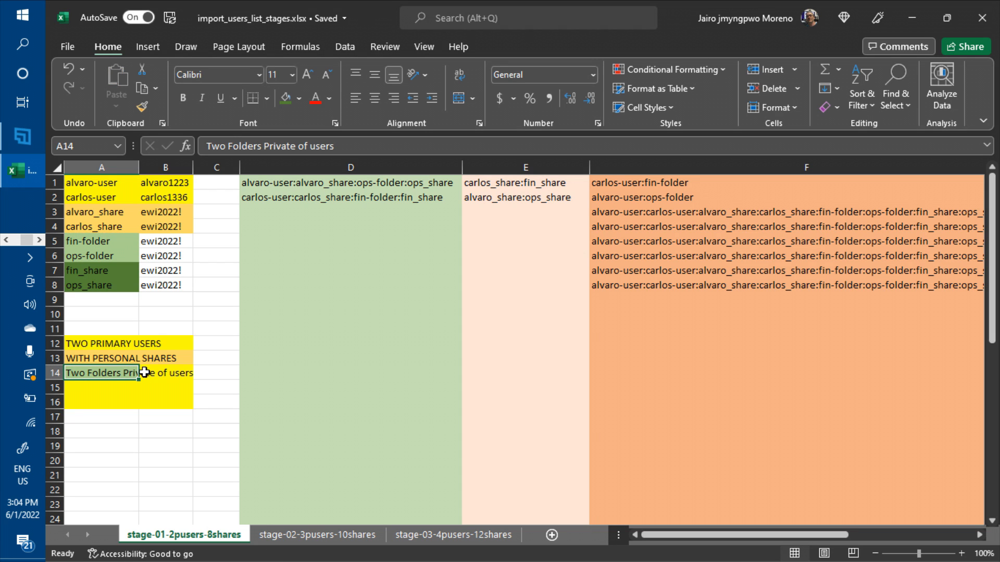
click(141, 108)
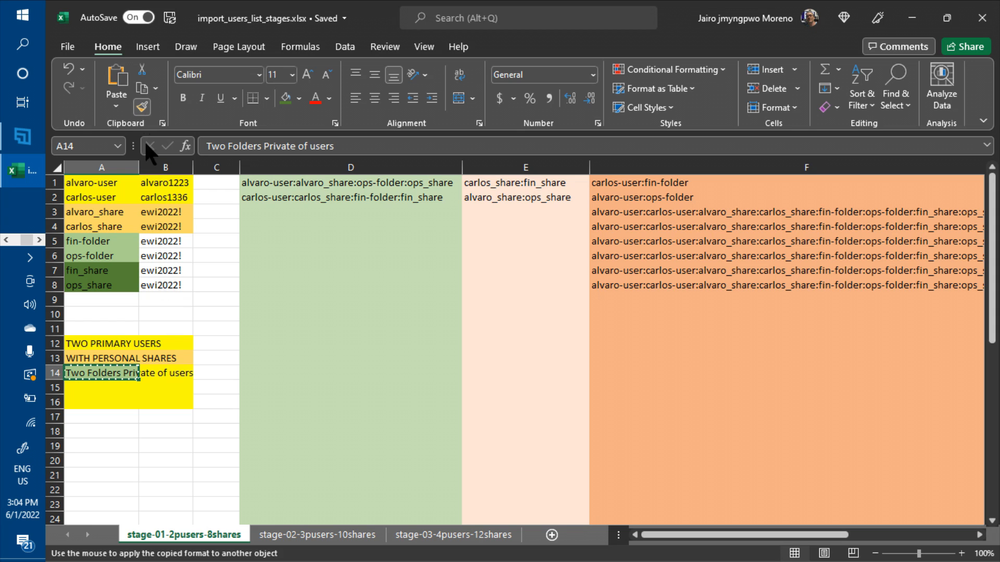
click(166, 372)
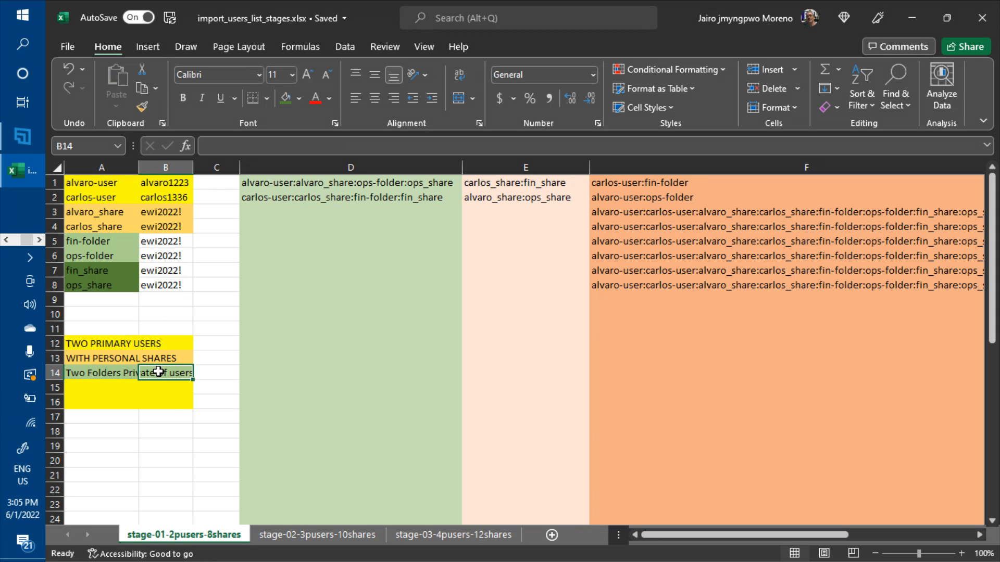
click(186, 460)
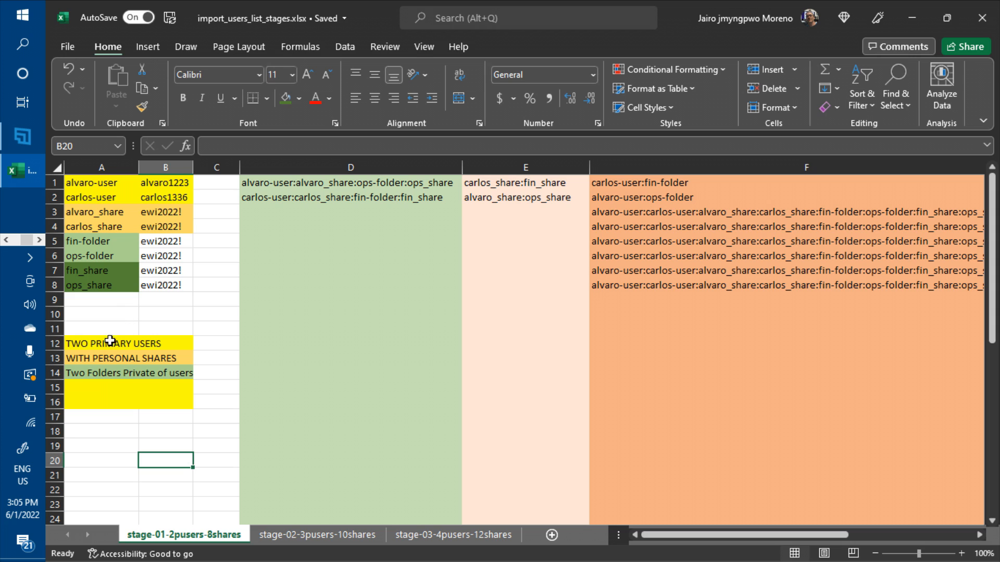
- Enter the label "Two shares Read-Only, shared to all others" in A15
click(94, 385)
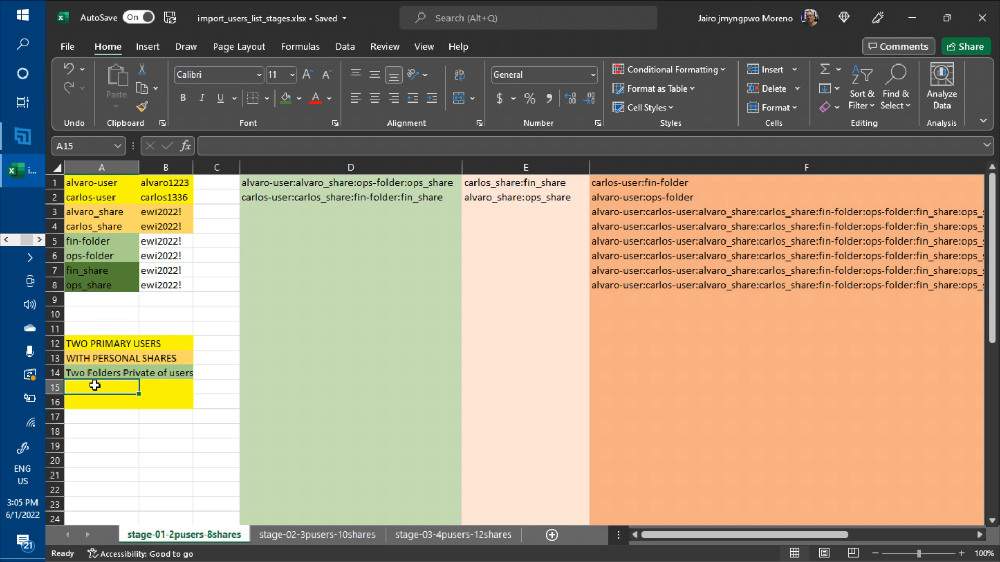
text(Two Folders Private of users)
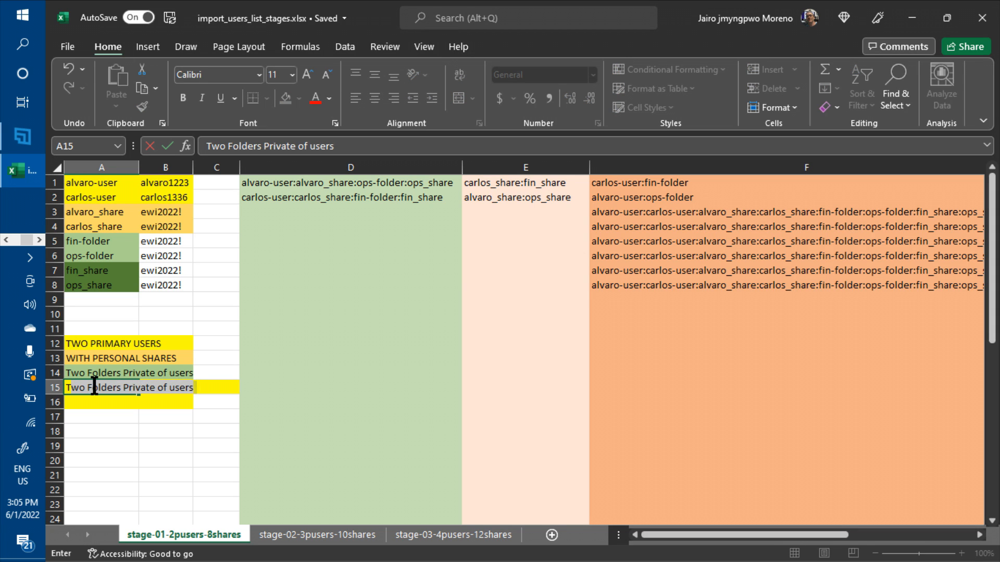
key(ctrl+Return)
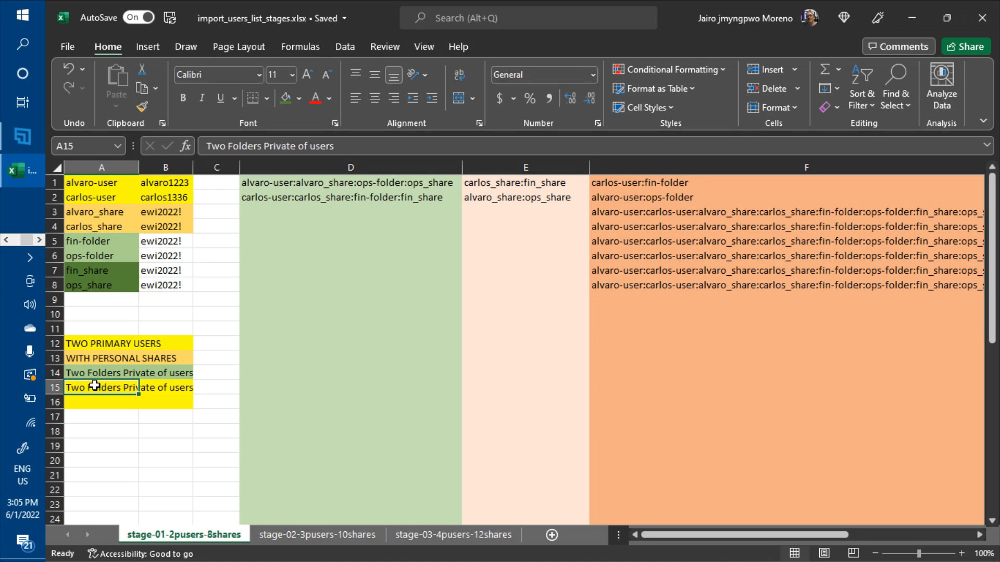
text(Two F)
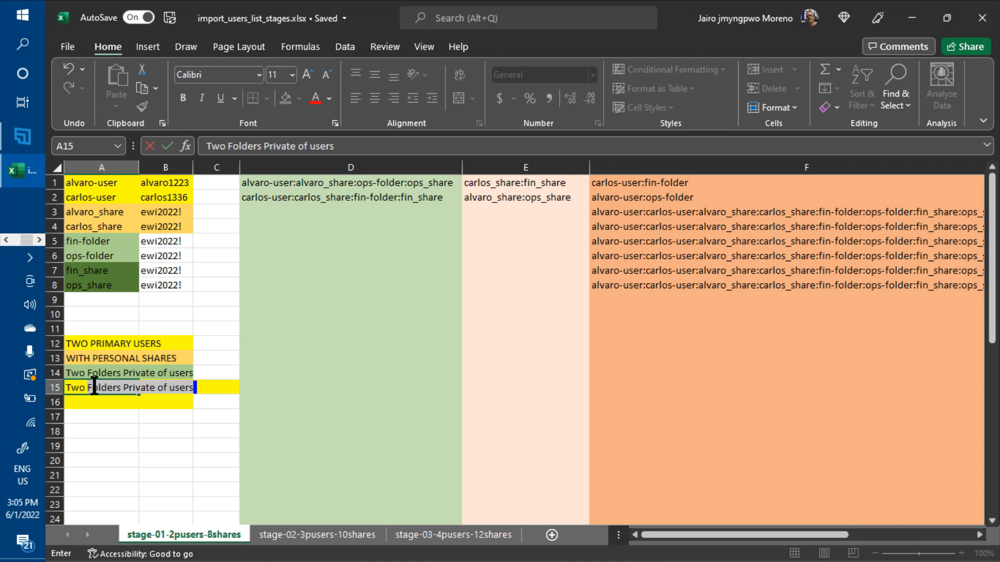
key(BackSpace)
key(BackSpace)
text(shares)
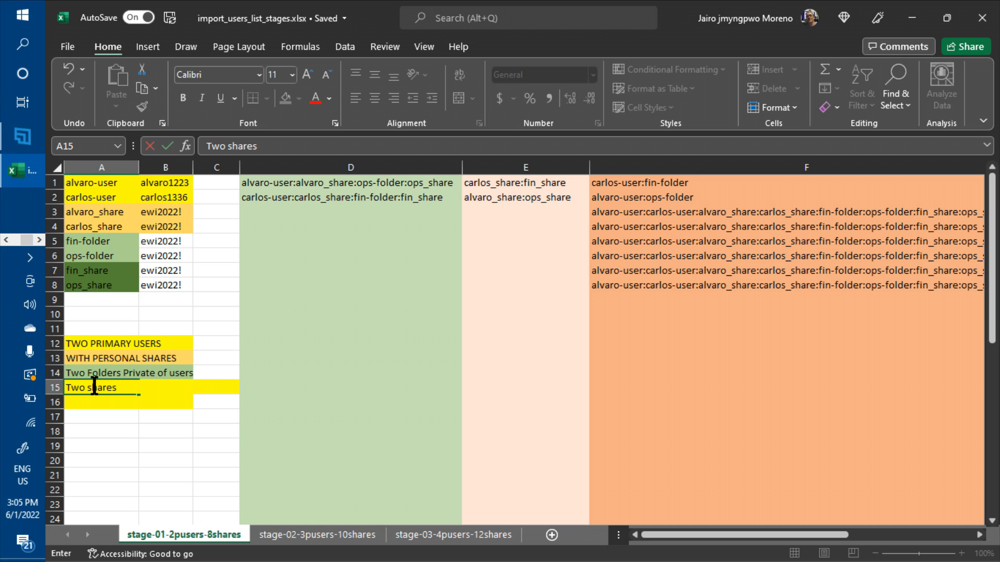
text( Read-Only)
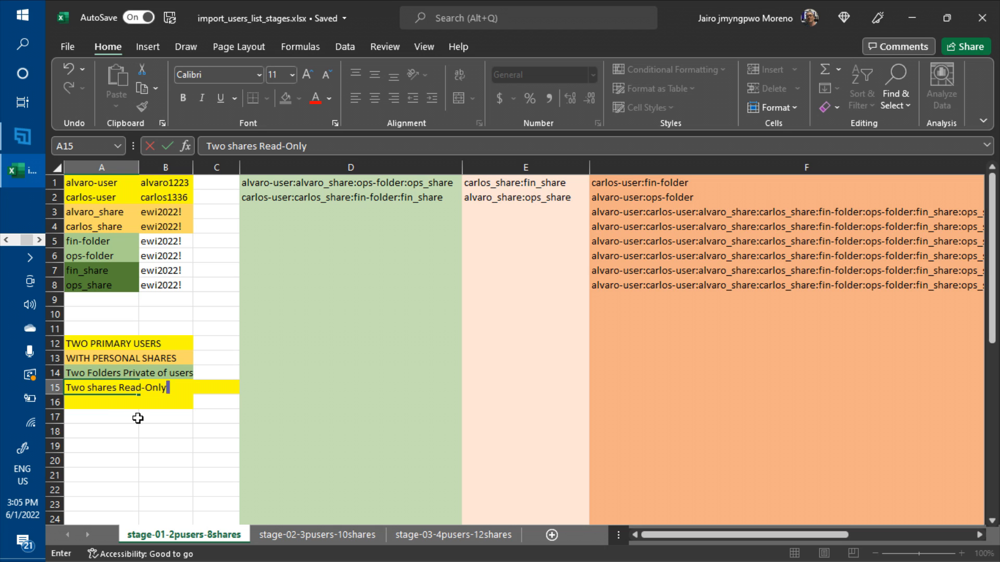
text(, shared to all others)
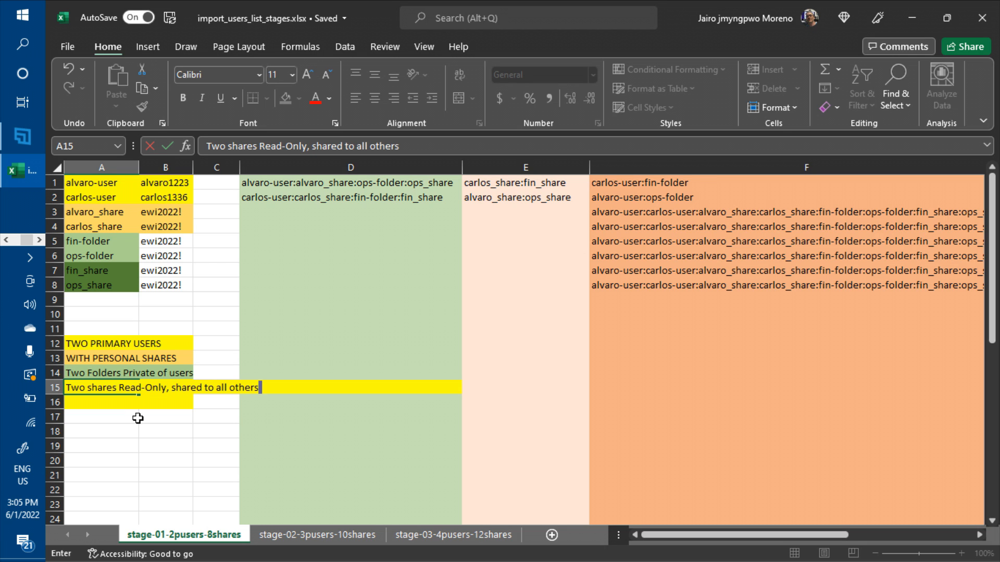
key(Return)
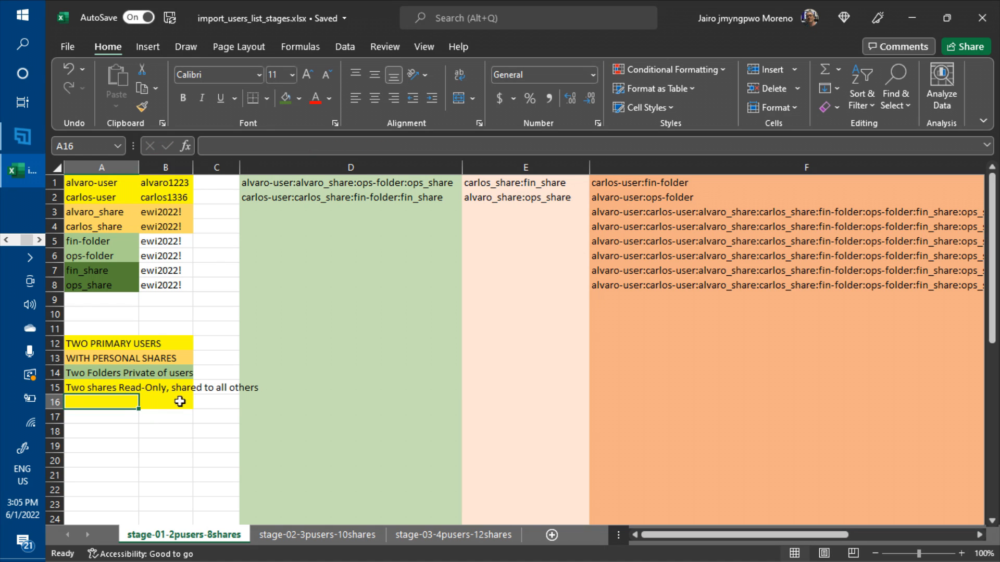
- Merge A15:B16 into one cell with its label wrapped and aligned top left
click(130, 390)
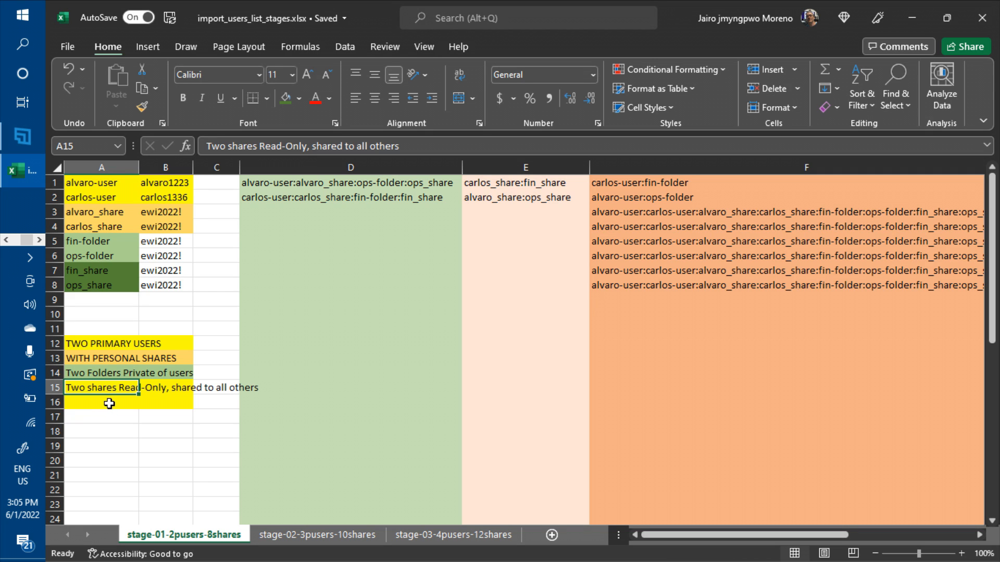
shift+click(174, 402)
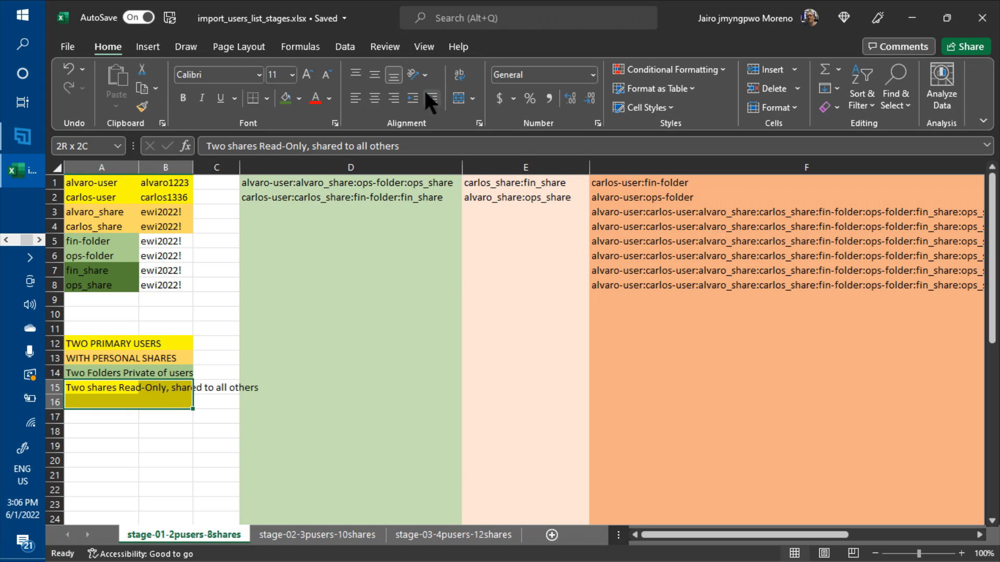
click(458, 98)
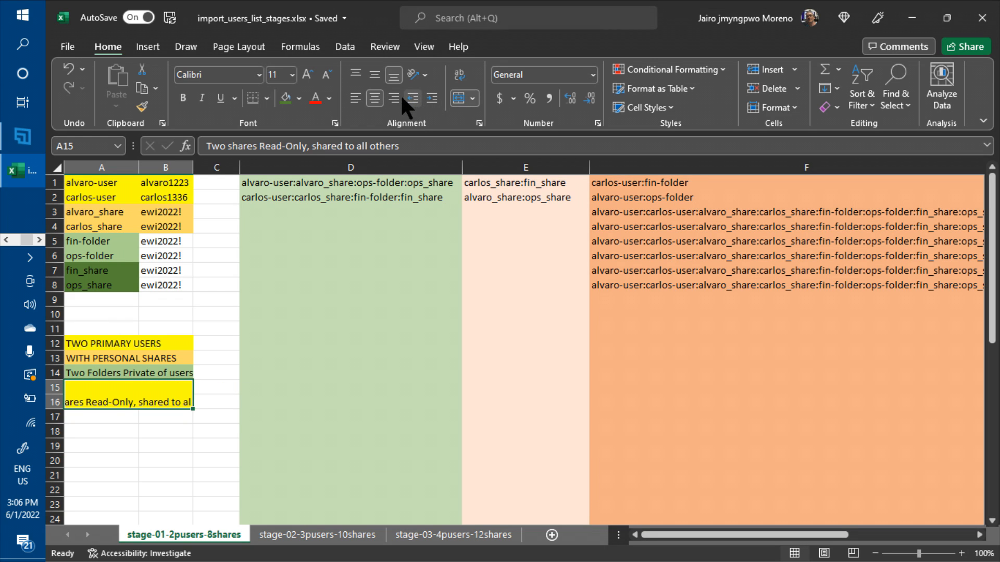
click(357, 69)
click(358, 97)
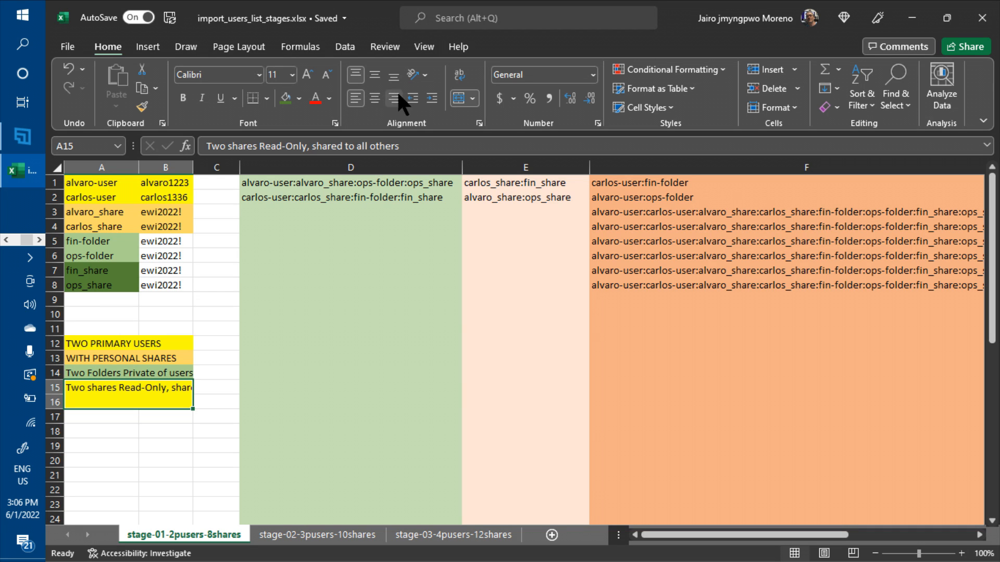
click(459, 77)
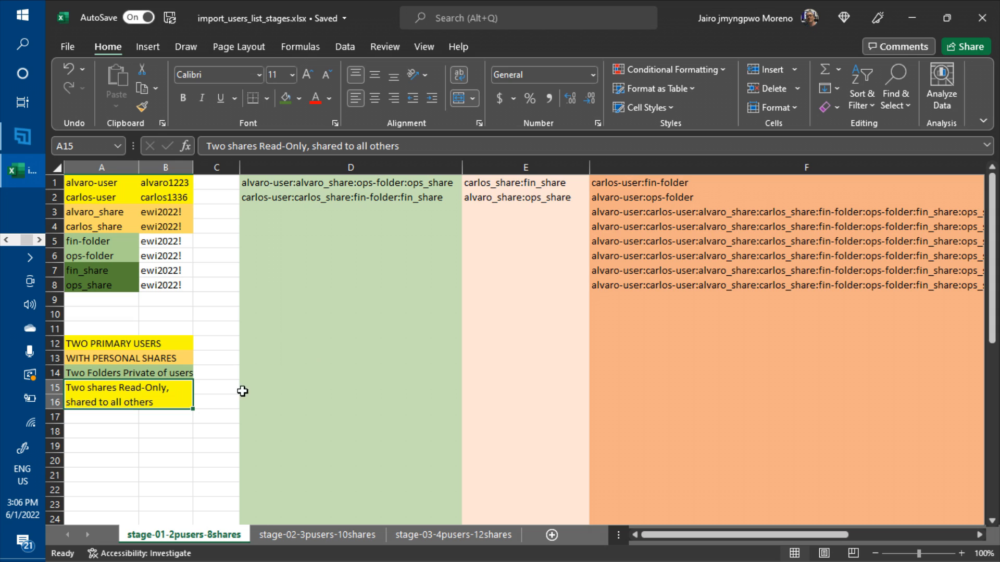
- Merge and center the "TWO PRIMARY USERS" label across A12:B12
click(109, 344)
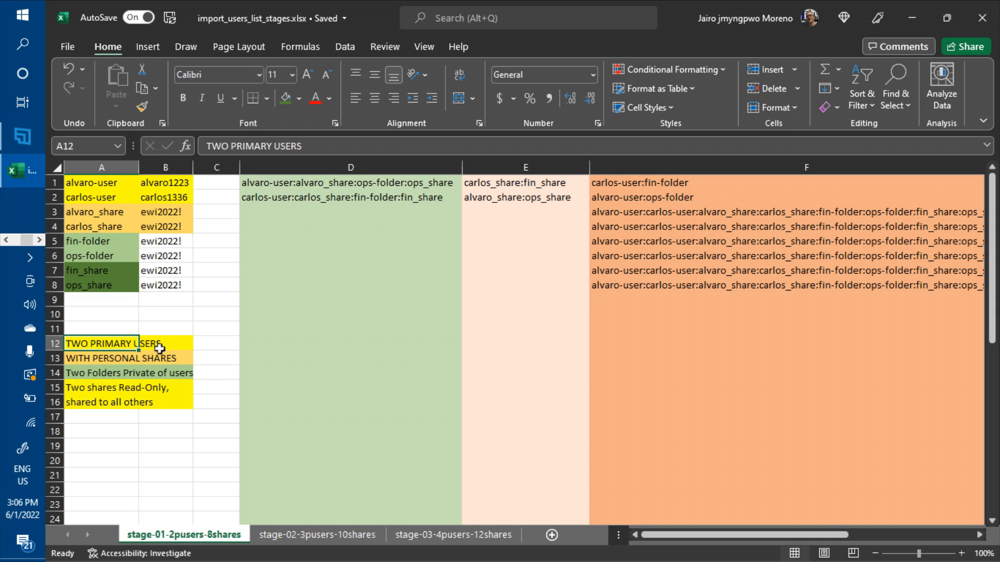
drag(162, 345, 161, 344)
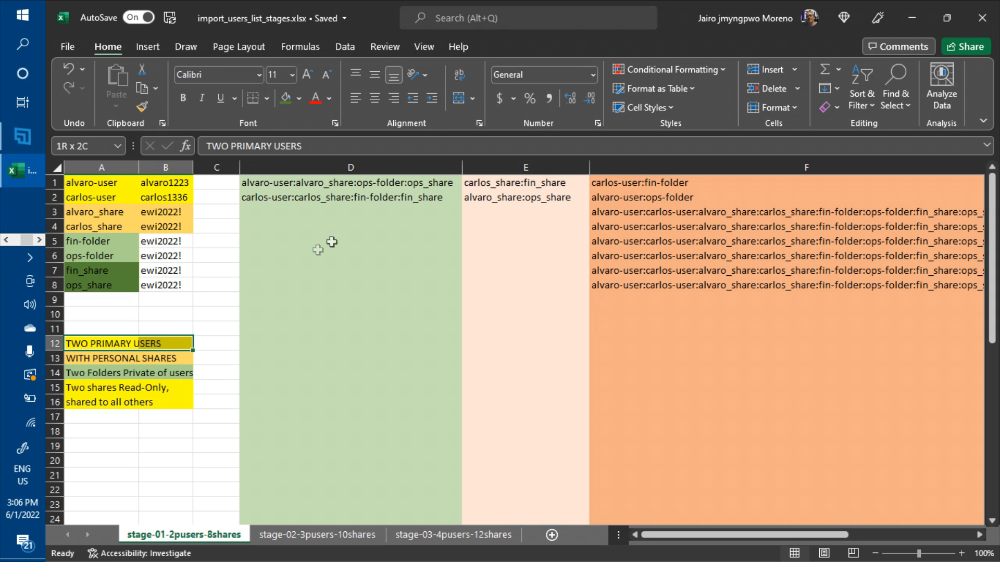
click(458, 96)
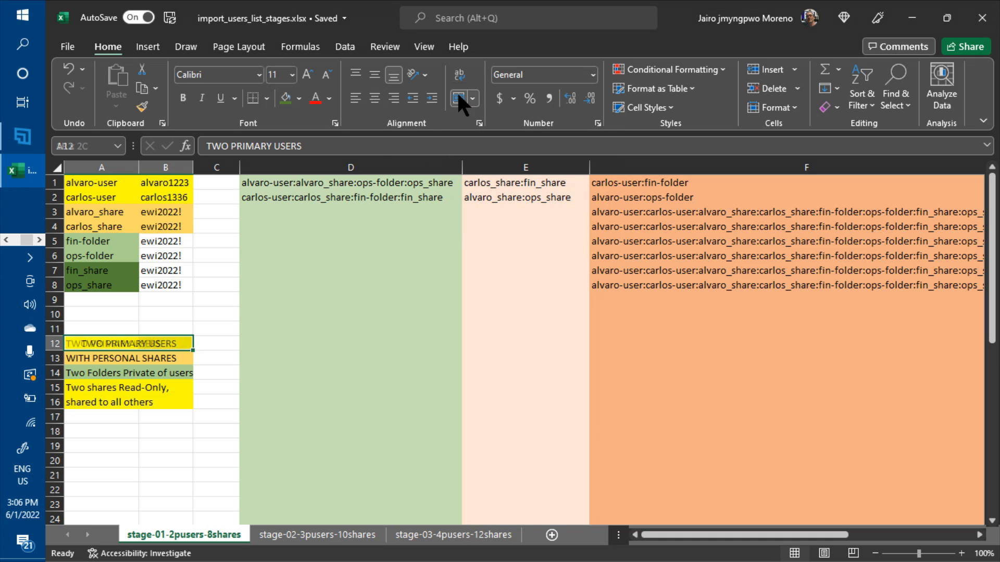
- Merge and center the "WITH PERSONAL SHARES" label across A13:B13 and the "Two Folders Private of users" label across A14:B14
click(134, 356)
shift+click(162, 357)
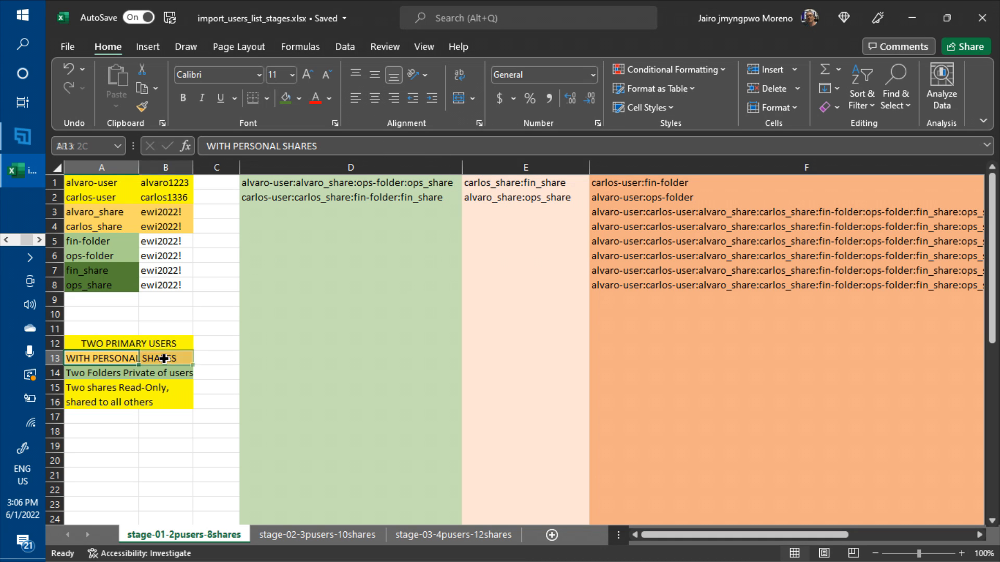
click(458, 98)
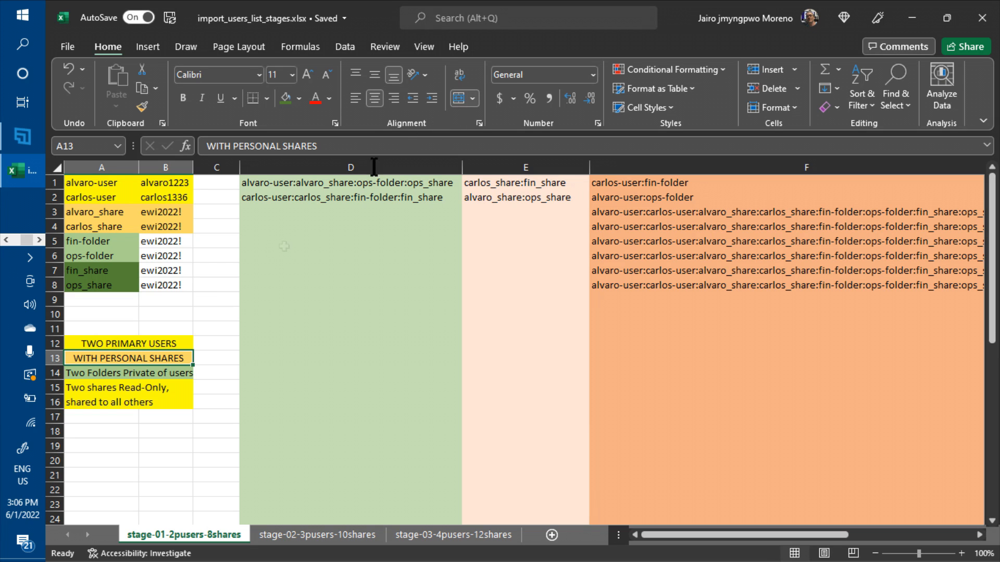
click(125, 374)
drag(170, 373, 174, 373)
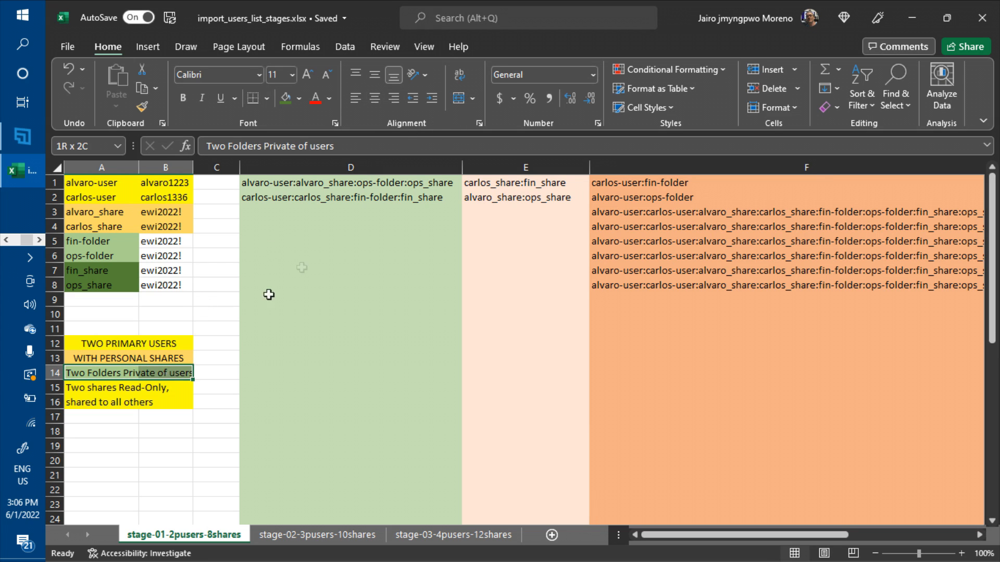
click(458, 97)
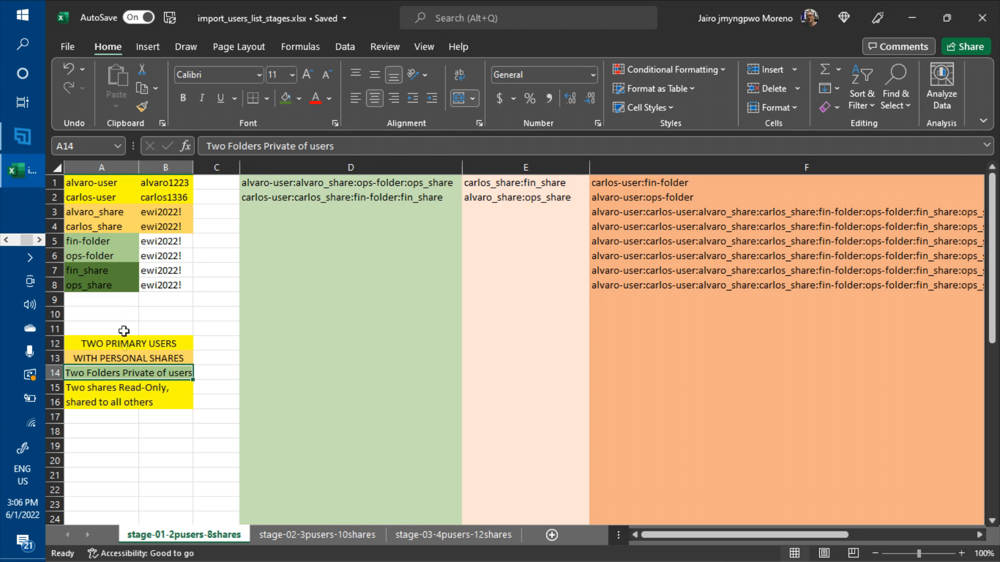
- Copy the dark green formatting of the fin_share cell A7 to the read-only shares label in A15:B16
click(95, 267)
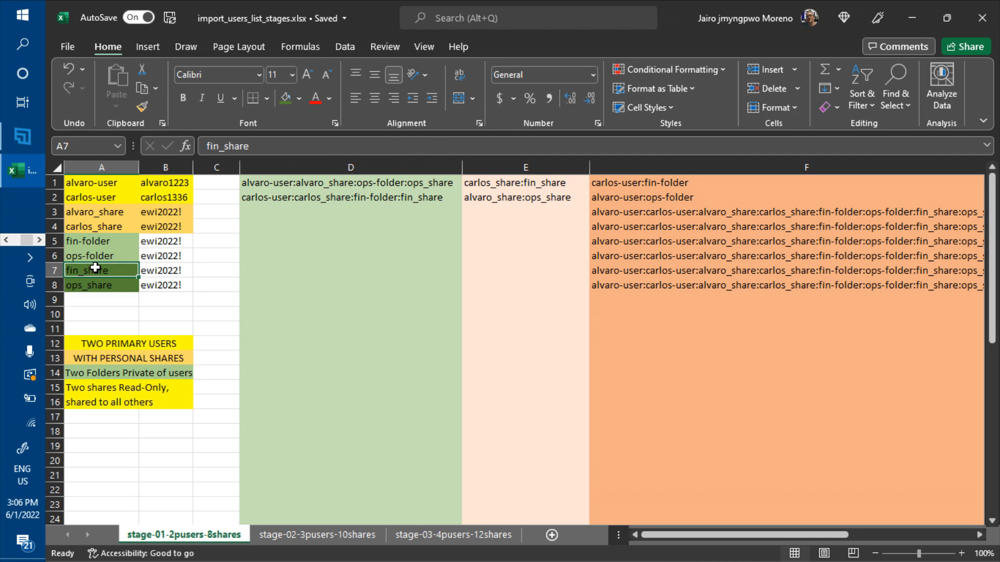
click(142, 107)
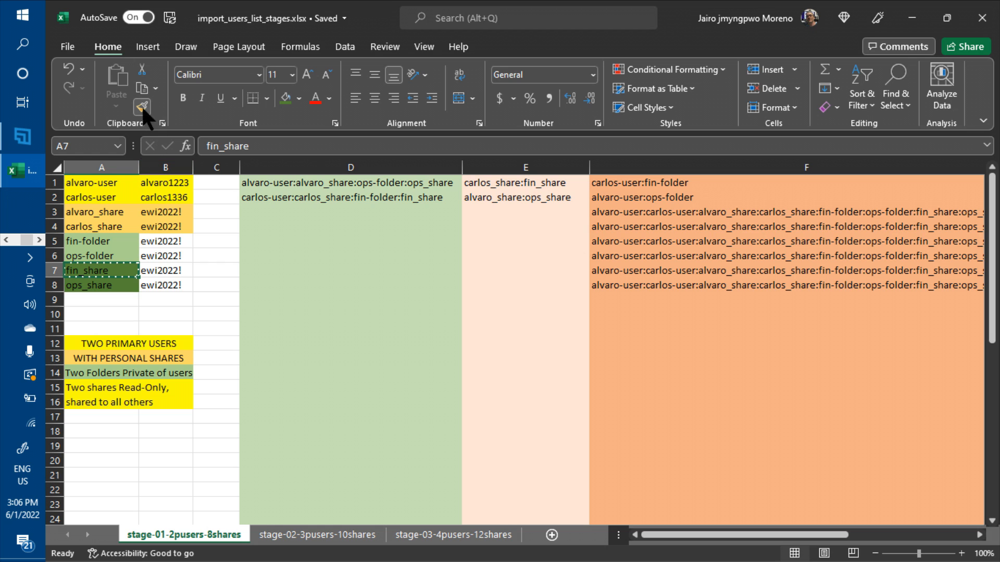
click(123, 388)
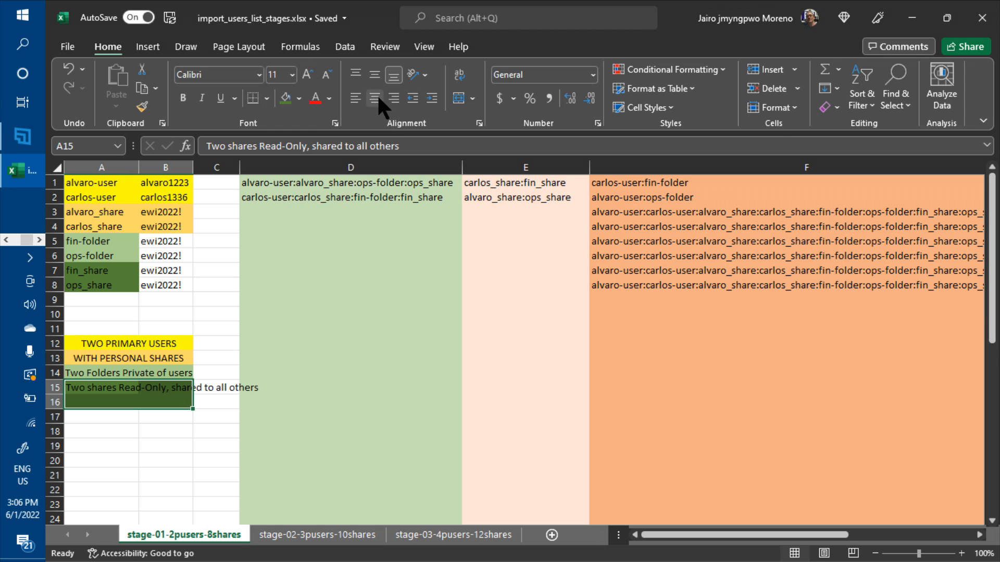
- Top-align and wrap the read-only shares label, and merge and center it across A15:B16
click(359, 72)
click(459, 73)
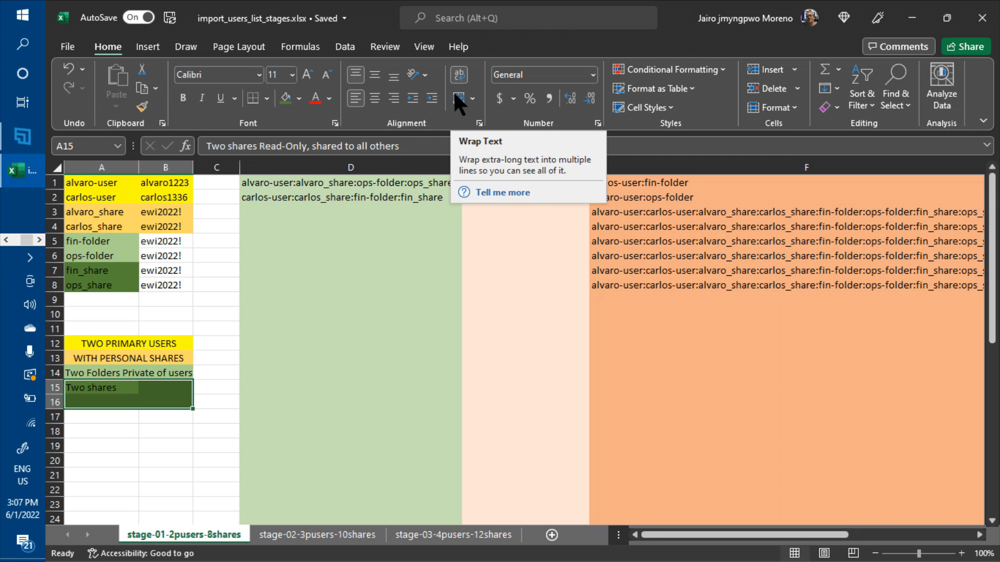
click(168, 446)
click(123, 385)
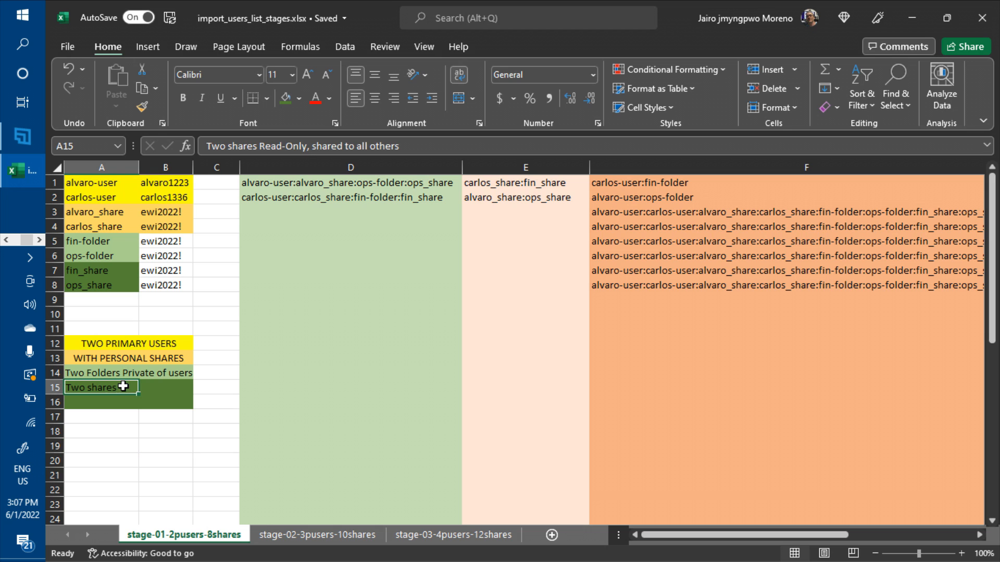
click(148, 388)
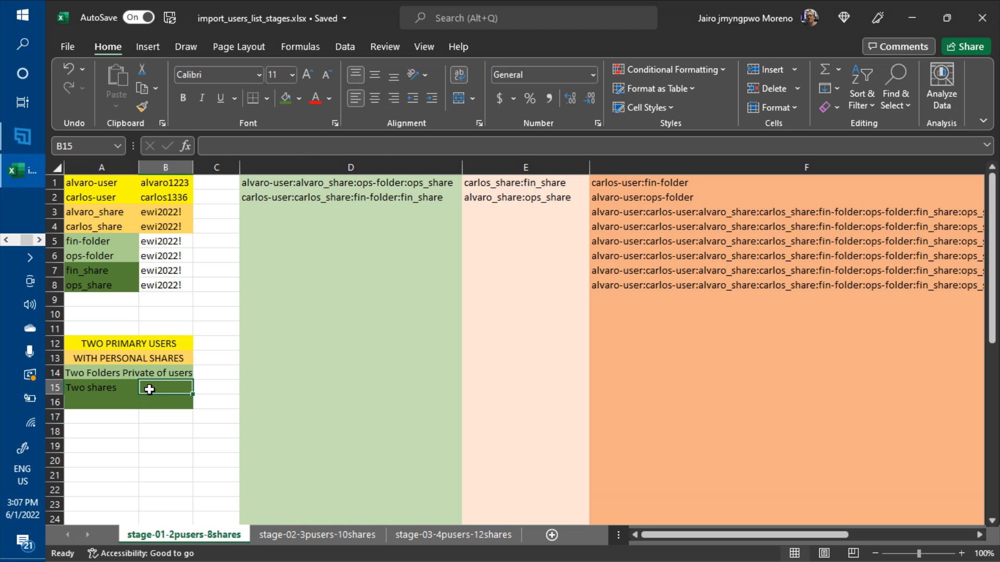
click(113, 399)
click(100, 386)
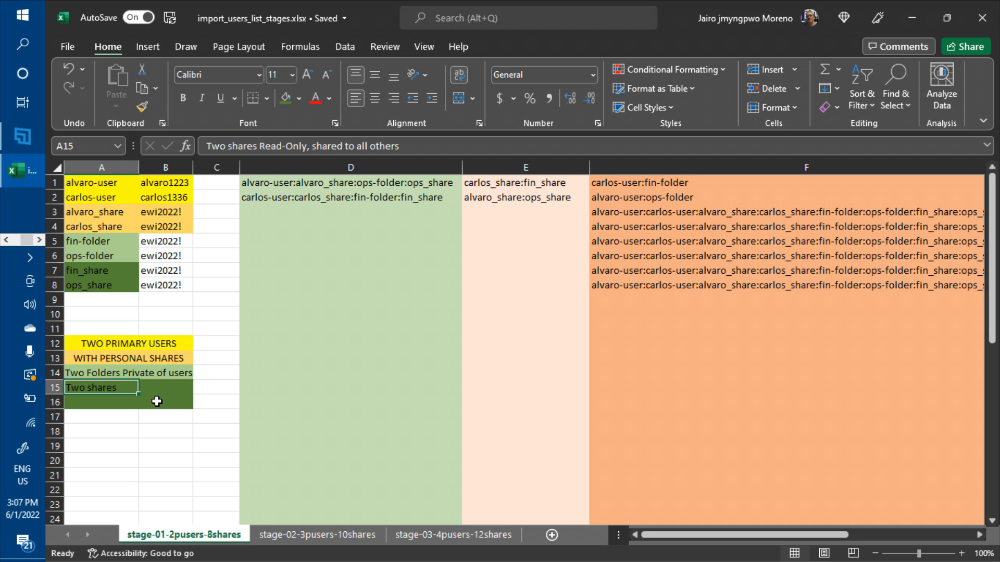
shift+click(157, 401)
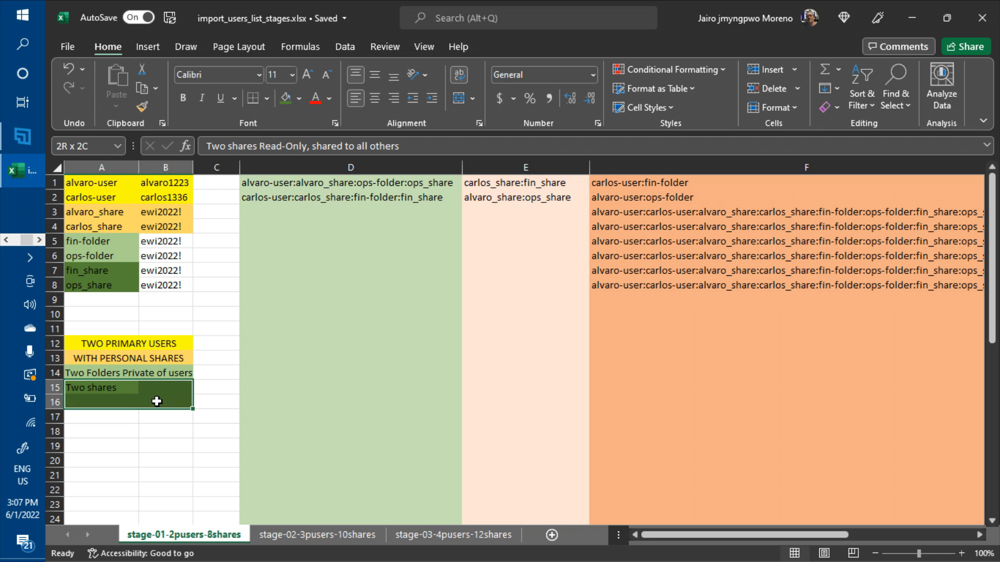
click(456, 100)
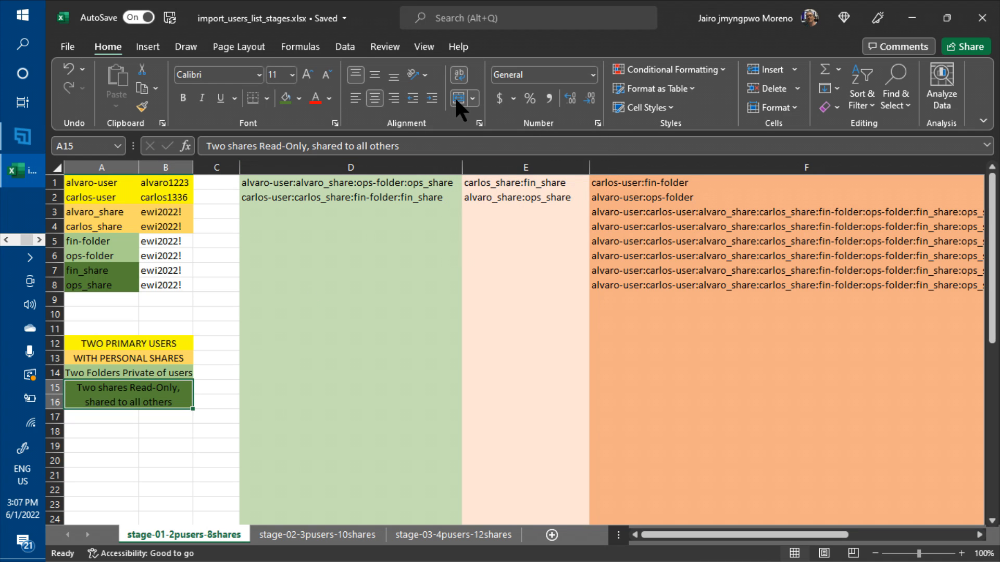
click(220, 420)
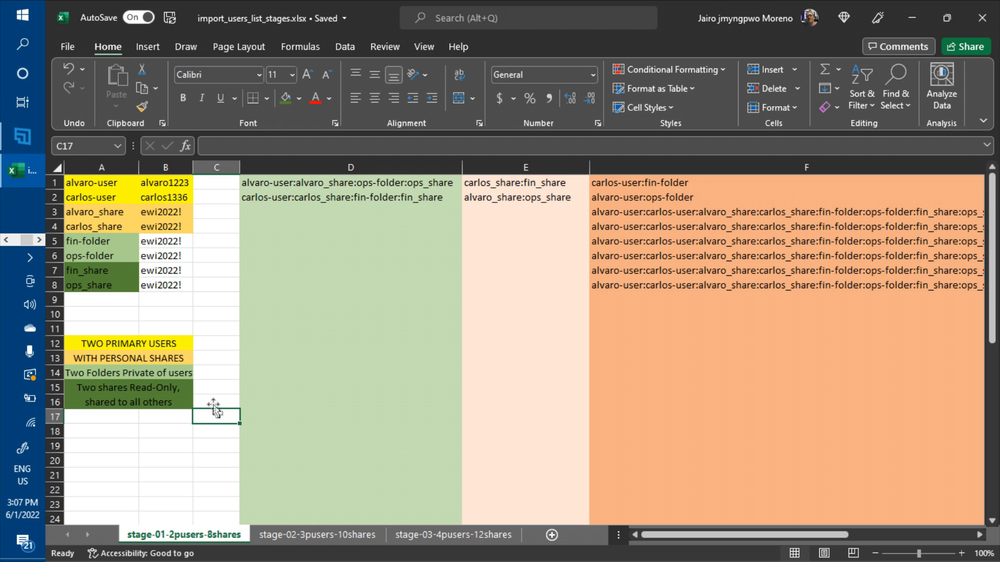
- Fill the share and folder password cells B3:B8 with the darkest gold theme color
click(164, 215)
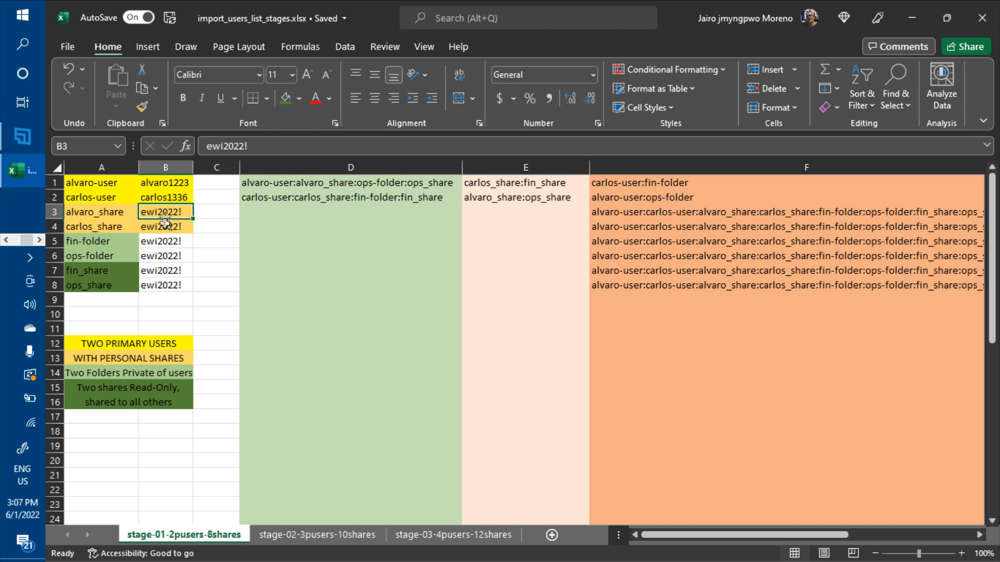
shift+click(165, 287)
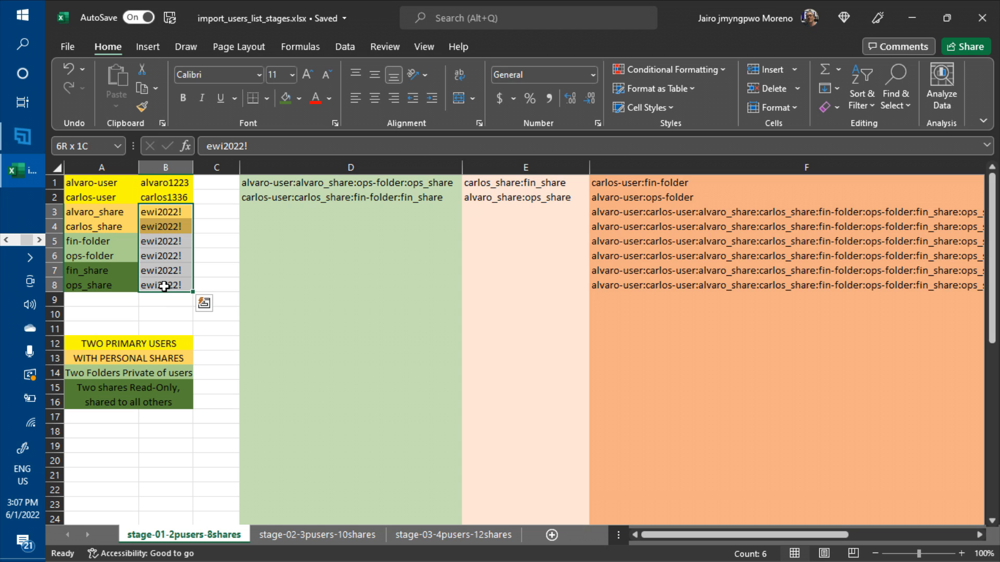
click(300, 98)
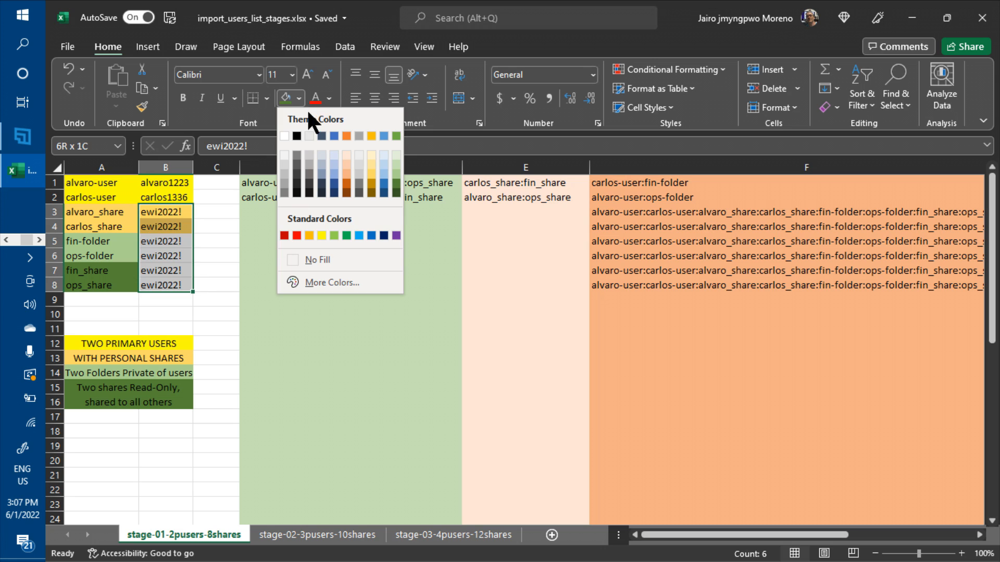
click(372, 192)
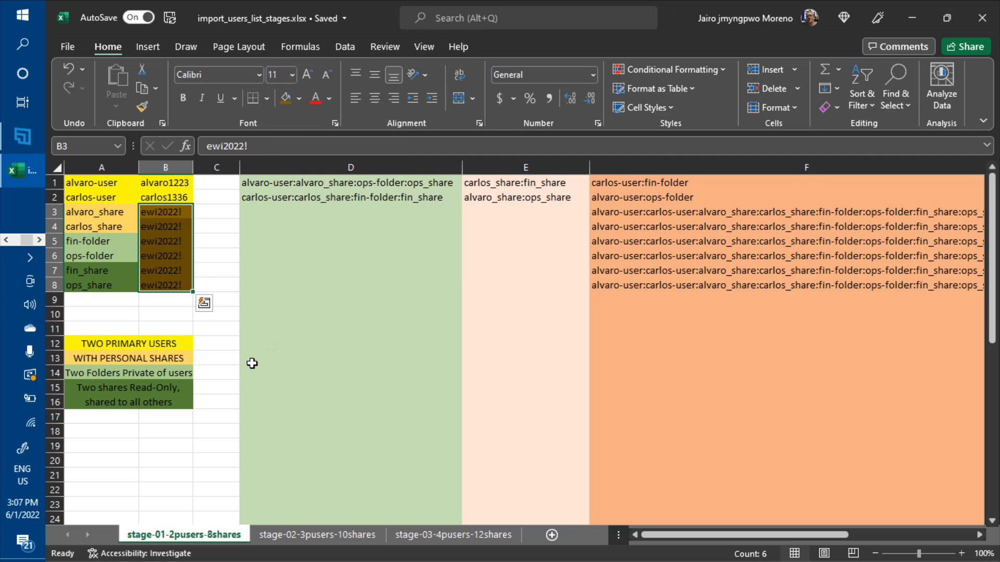
- Enter the label "password not given out" in A18 and merge and center it across A18:B18
click(102, 432)
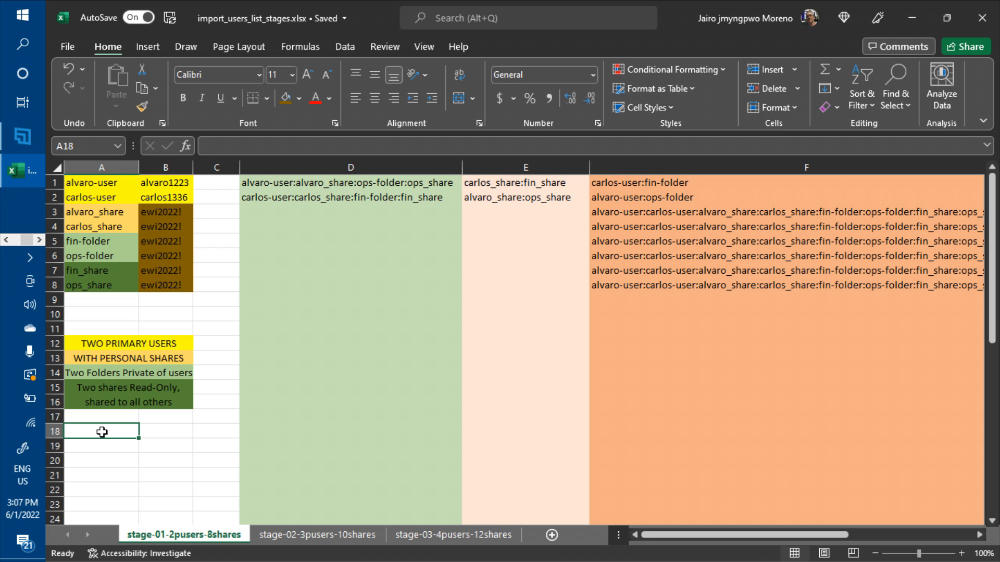
text(passwor)
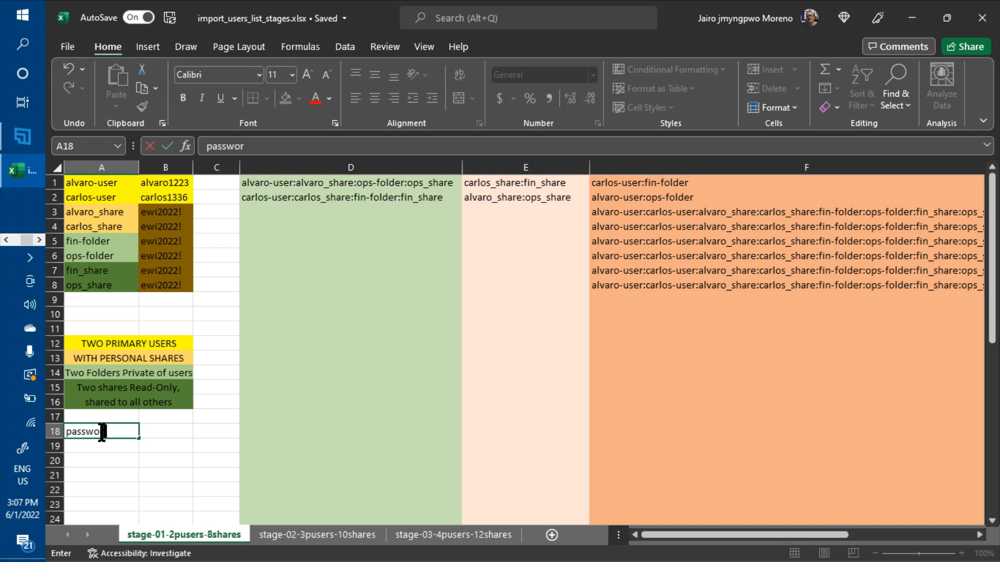
text(d not given out)
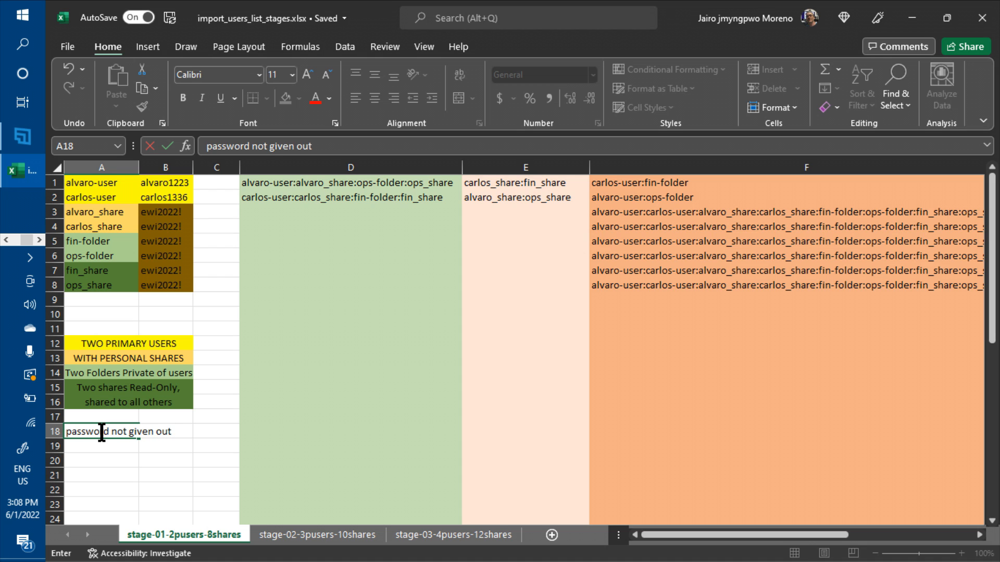
key(Return)
click(102, 432)
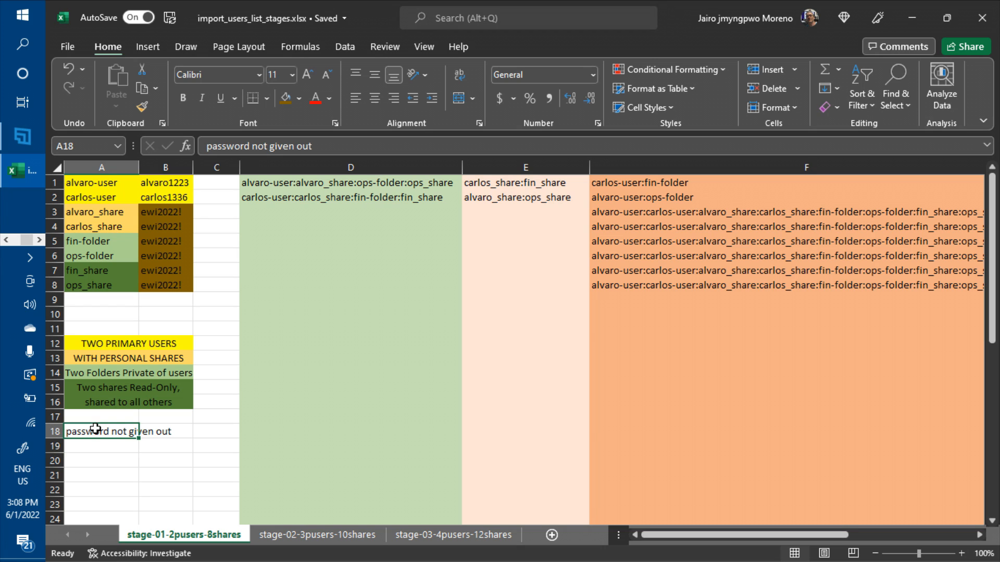
shift+click(155, 431)
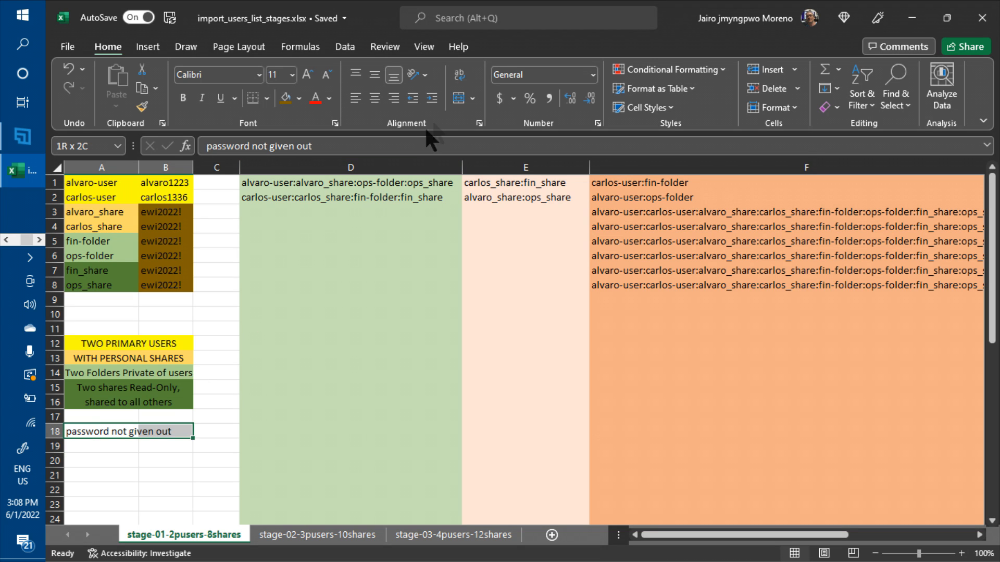
click(453, 96)
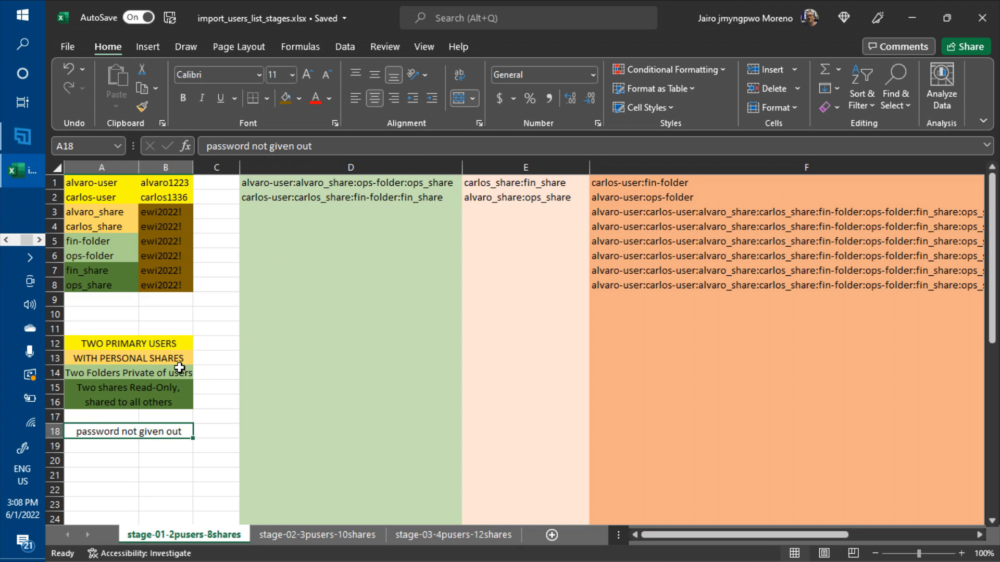
- Copy the dark gold formatting of password cell B7 to the "password not given out" label in A18:B18
click(171, 265)
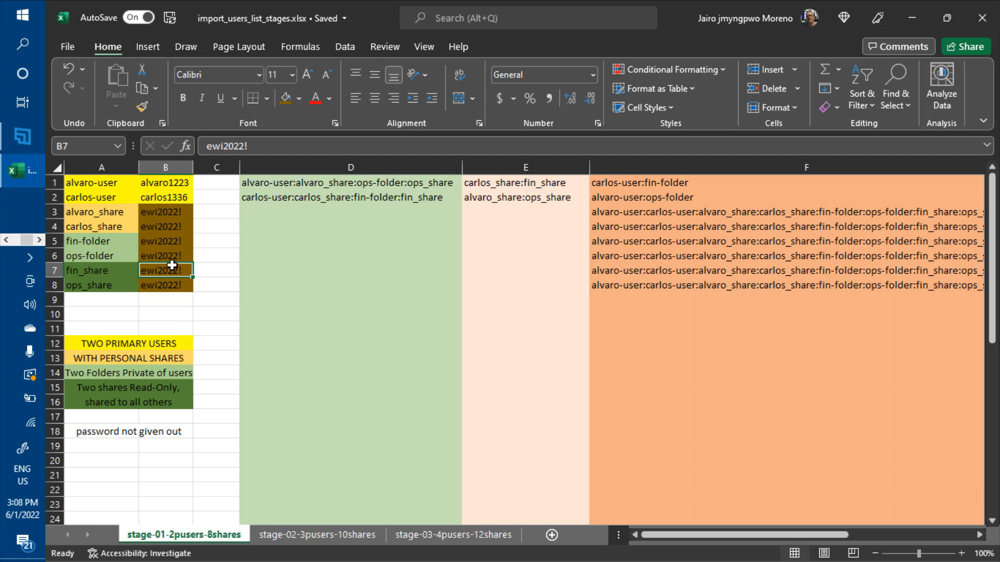
click(141, 109)
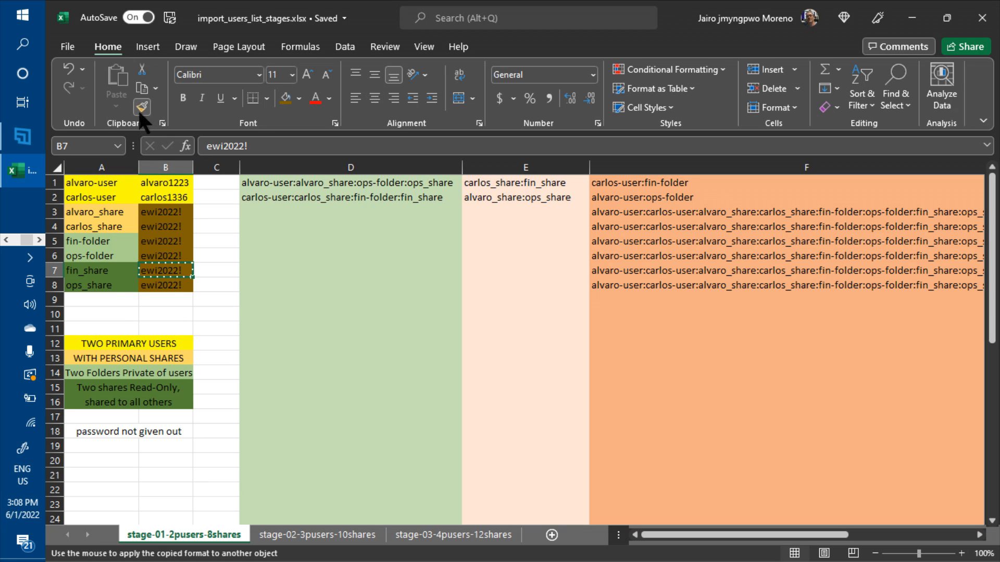
click(89, 429)
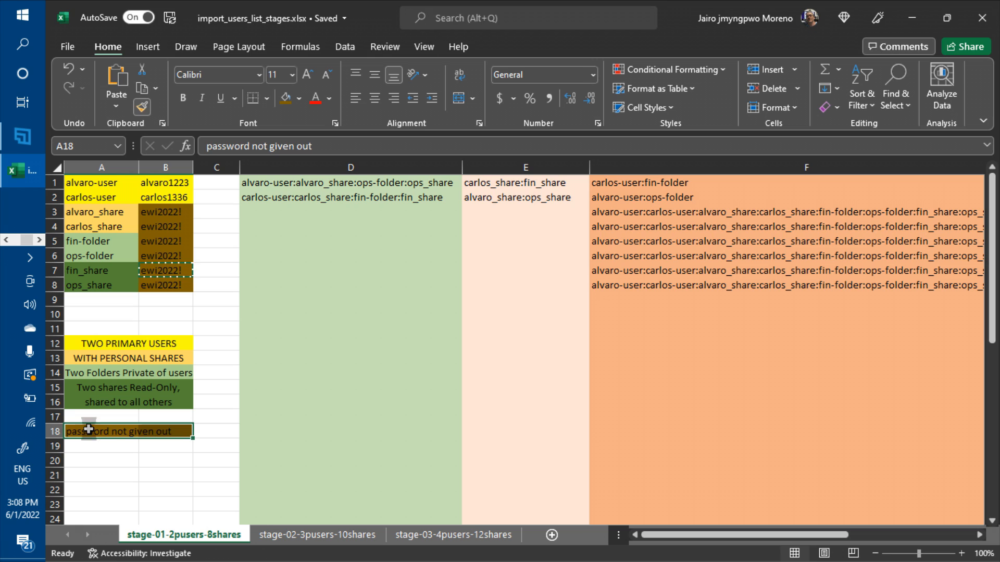
click(118, 492)
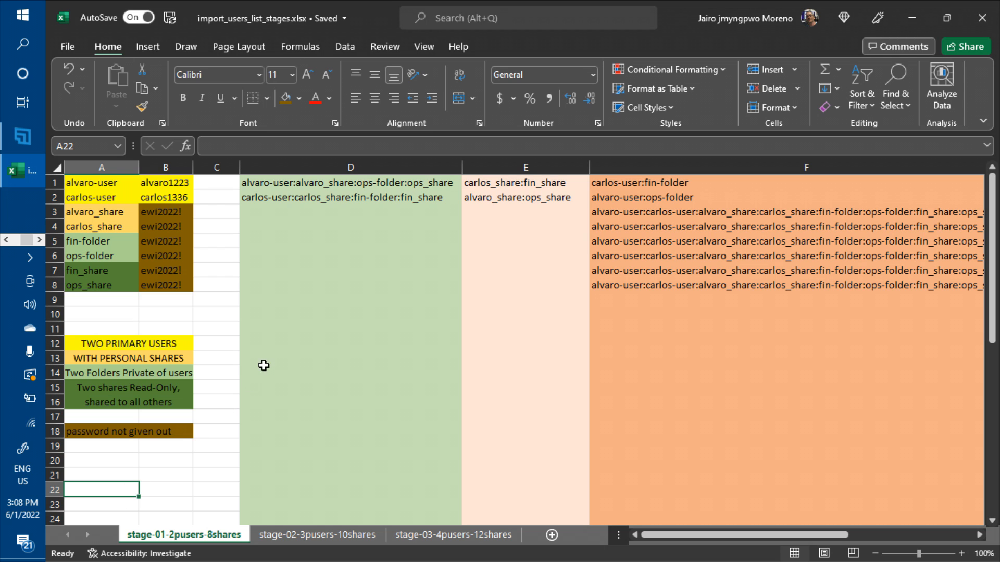
- Enter the label "READ-WRITE SHARES ACCESSIBLE BY" in cell D12
click(253, 347)
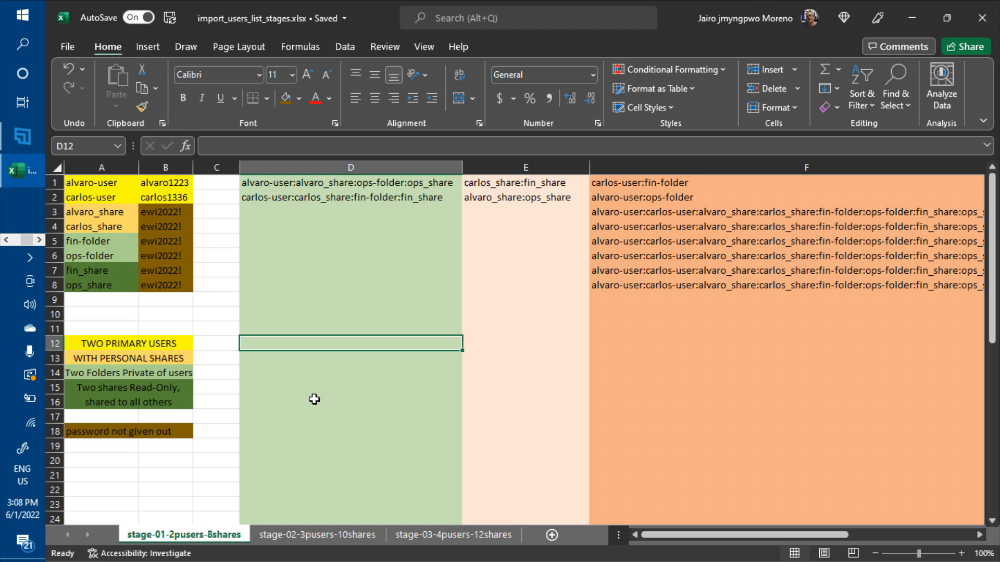
text(RE)
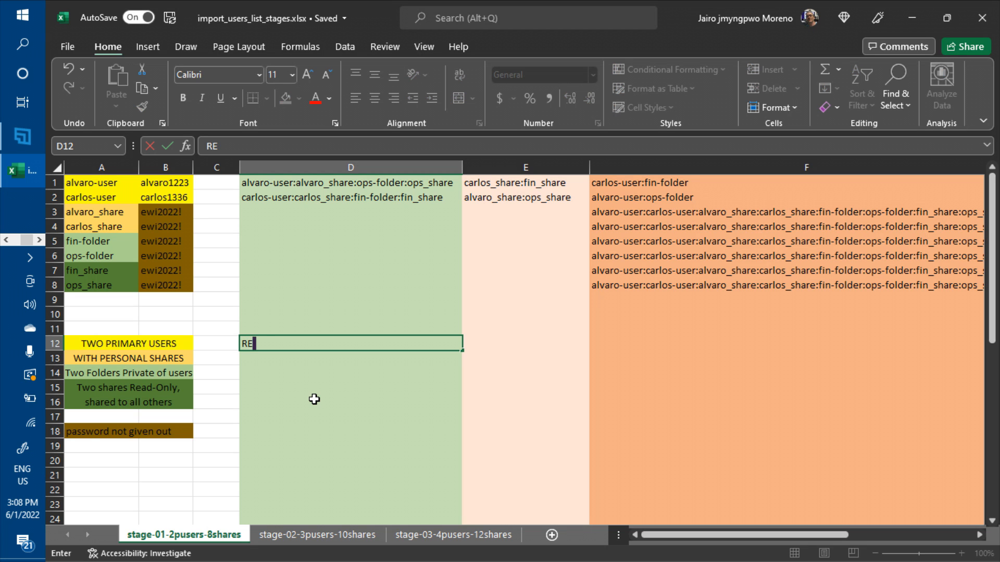
text(AD-WRITE)
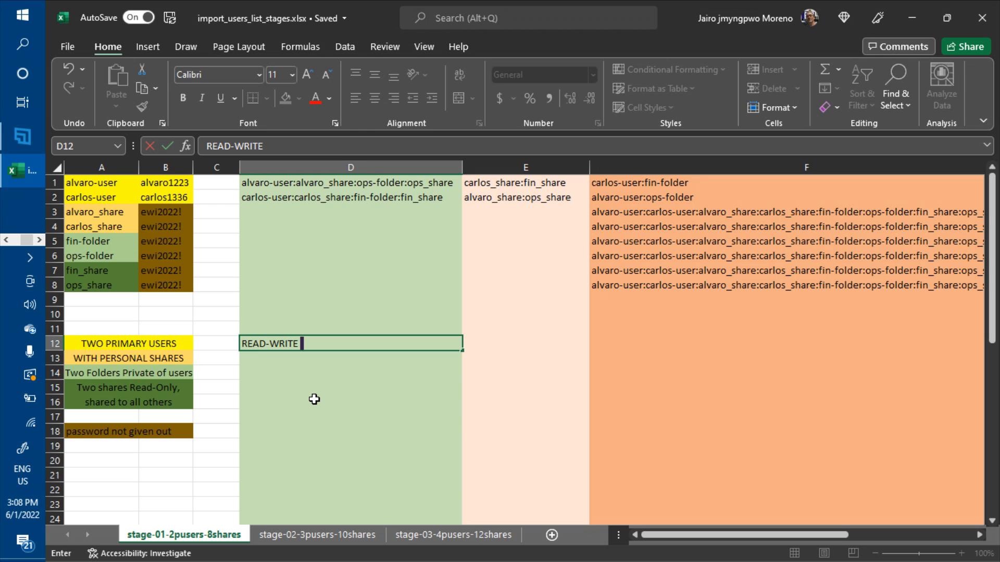
text(SHARES )
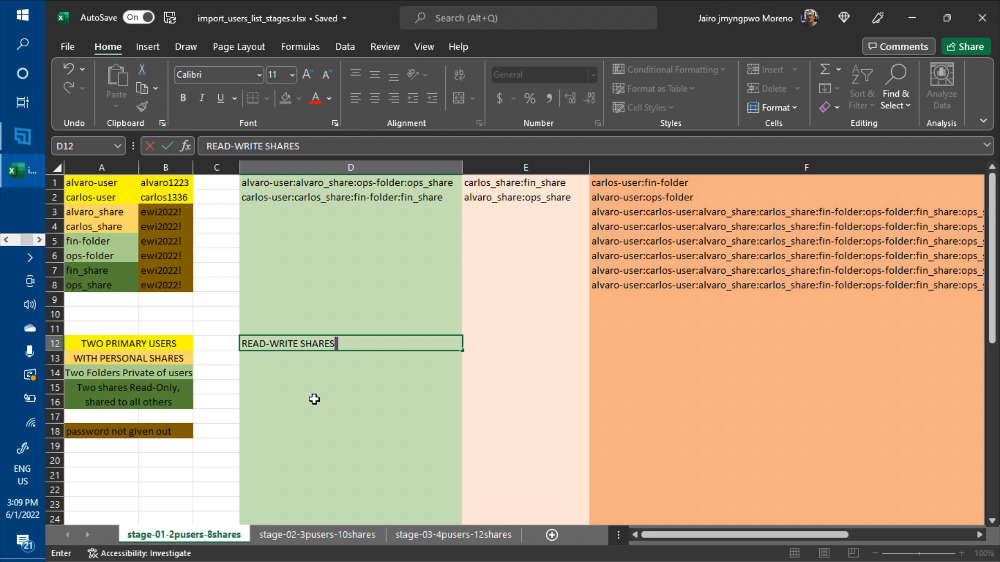
text(ACCESSIB)
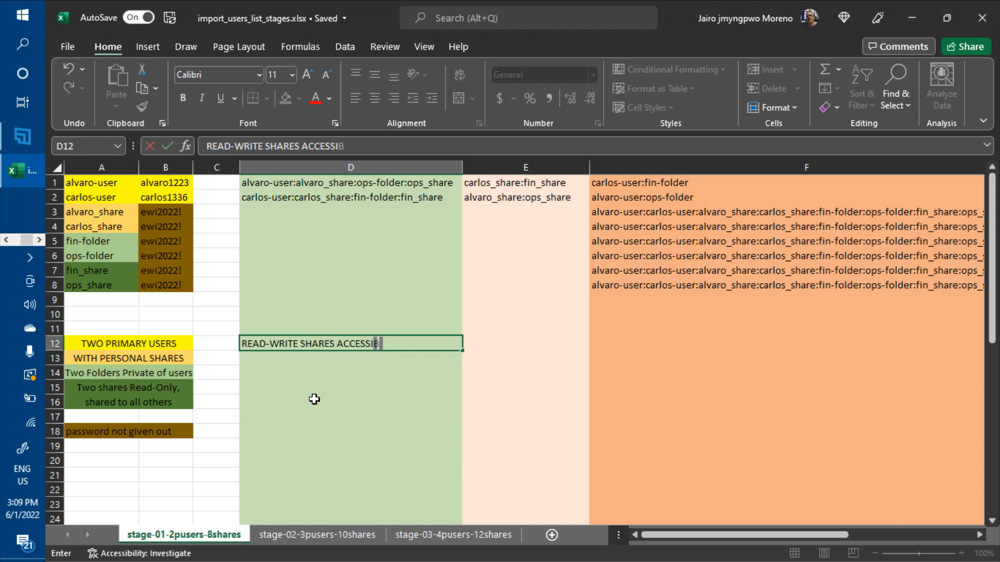
text(LE BY)
key(Return)
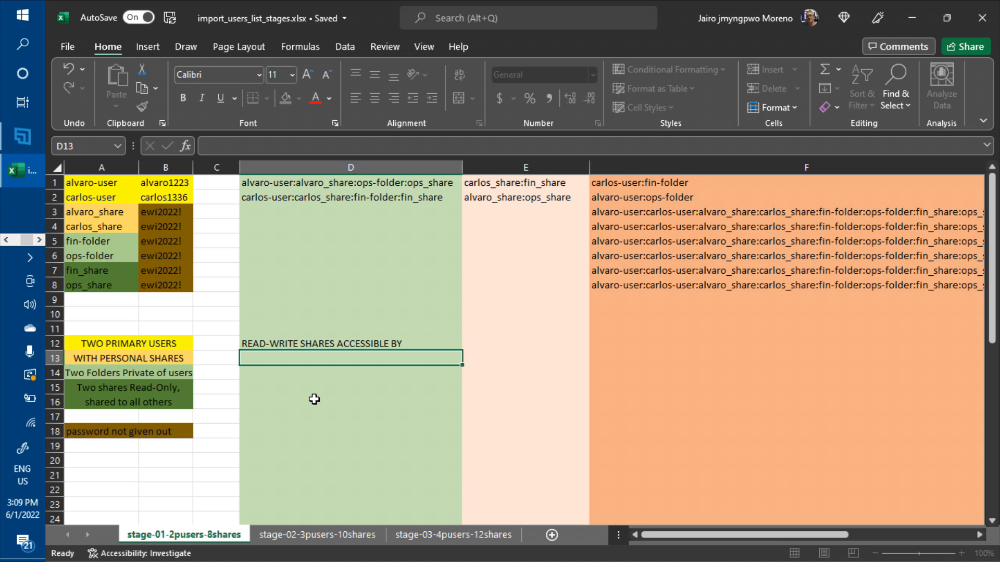
- Enter "PRIMARY USERS" in cell D13 as the second line of the read-write label
text(PRIMAR)
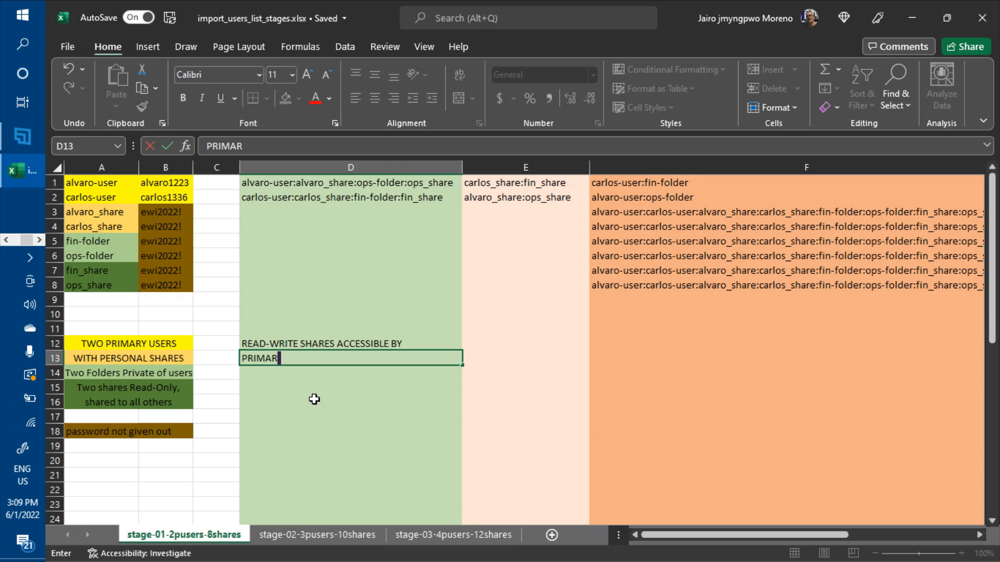
text(Y USERS)
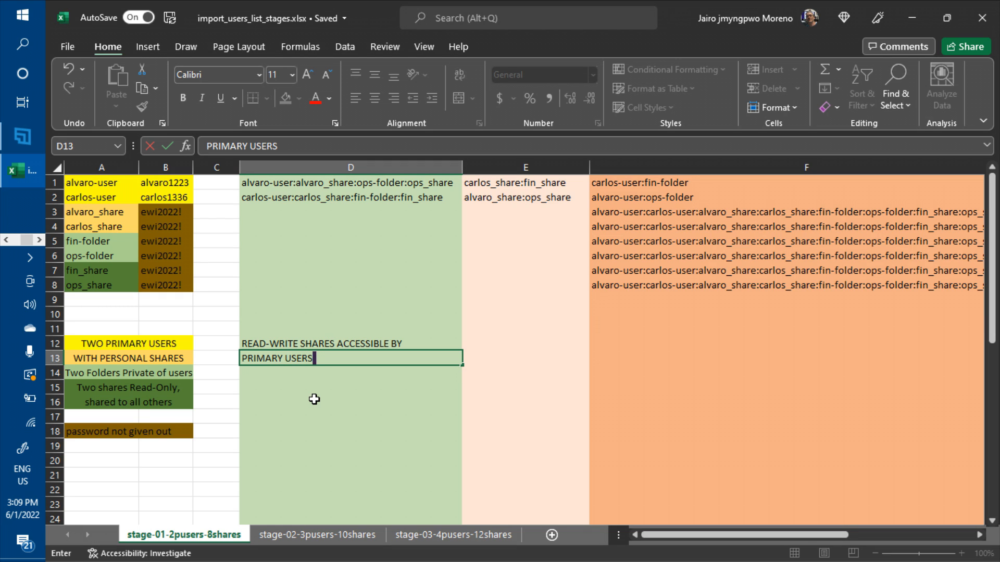
key(Return)
- Merge and center cells D12:D13, keeping only the upper text, and top-align the label
key(Up)
key(Up)
key(shift+Down)
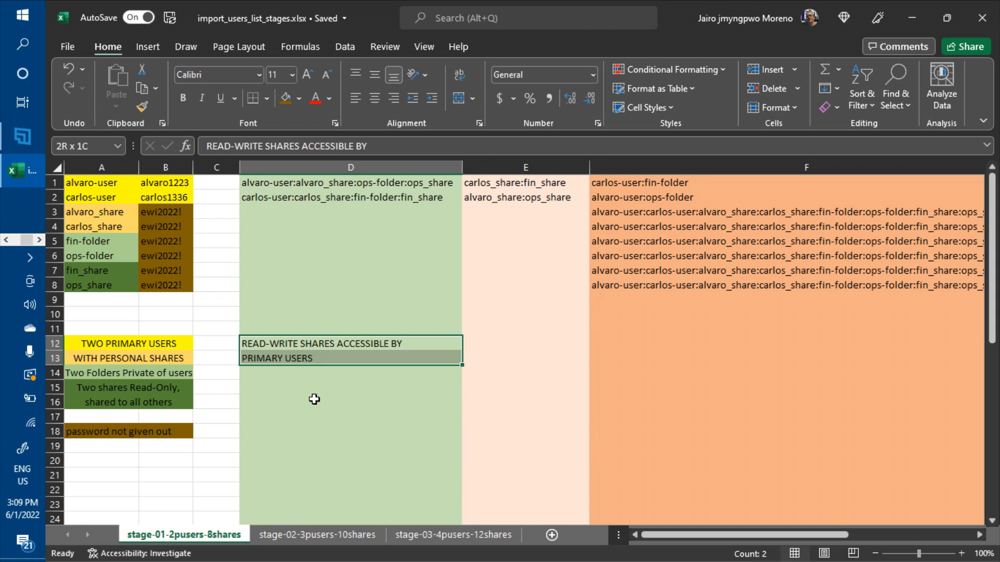
click(460, 97)
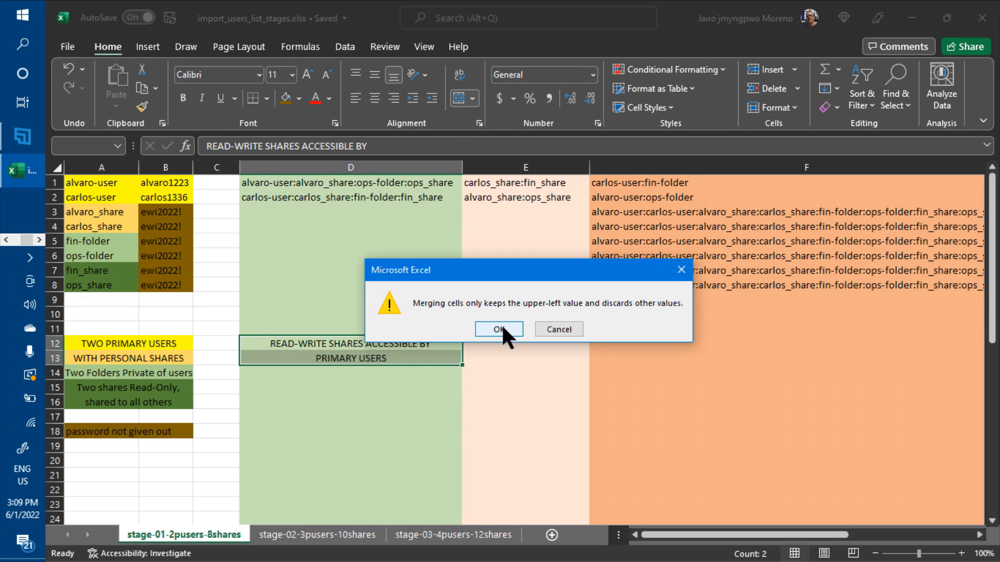
click(498, 329)
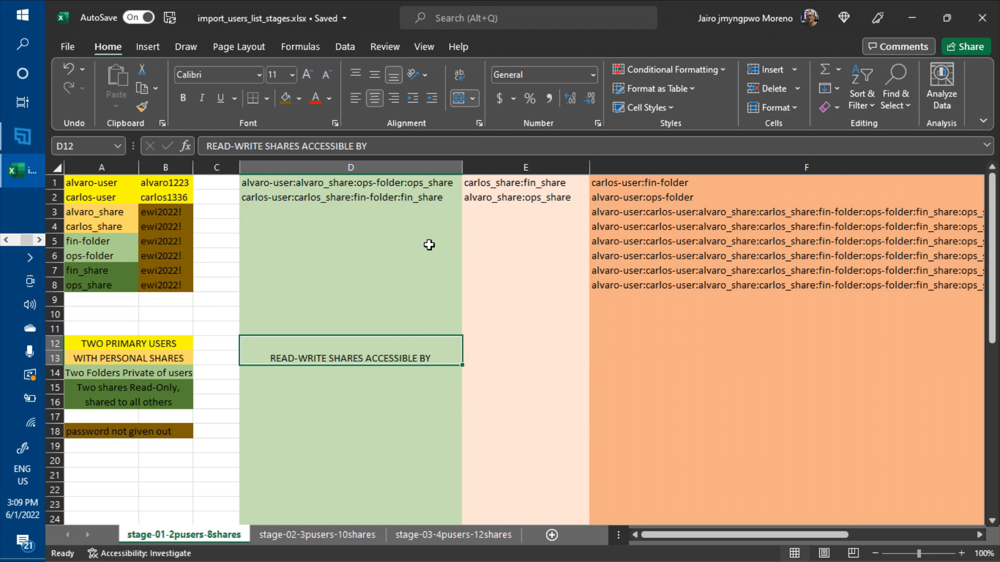
click(356, 76)
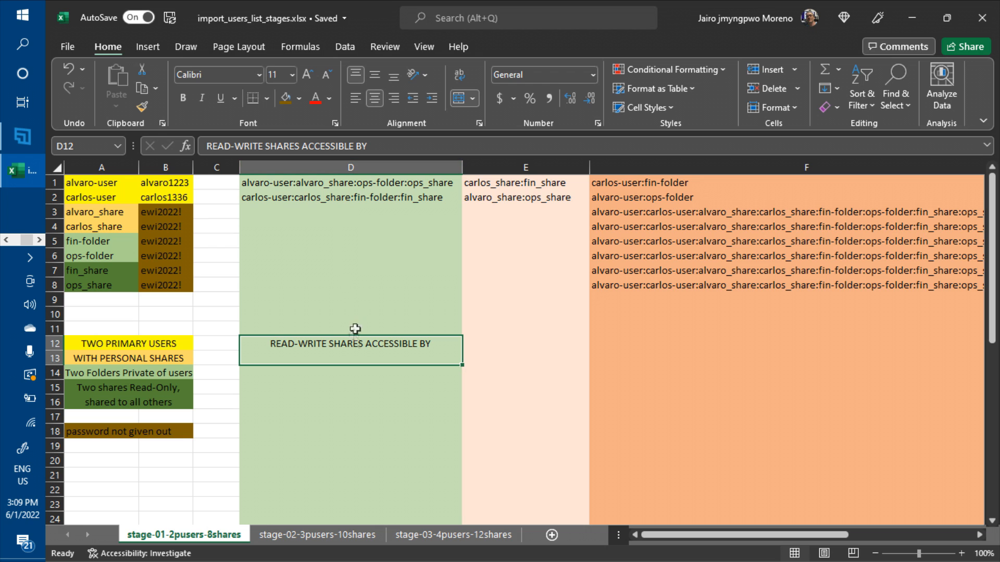
- Extend the merged D12 label so it reads "READ-WRITE SHARES ACCESSIBLE BY PRIMARY USERS"
double_click(429, 344)
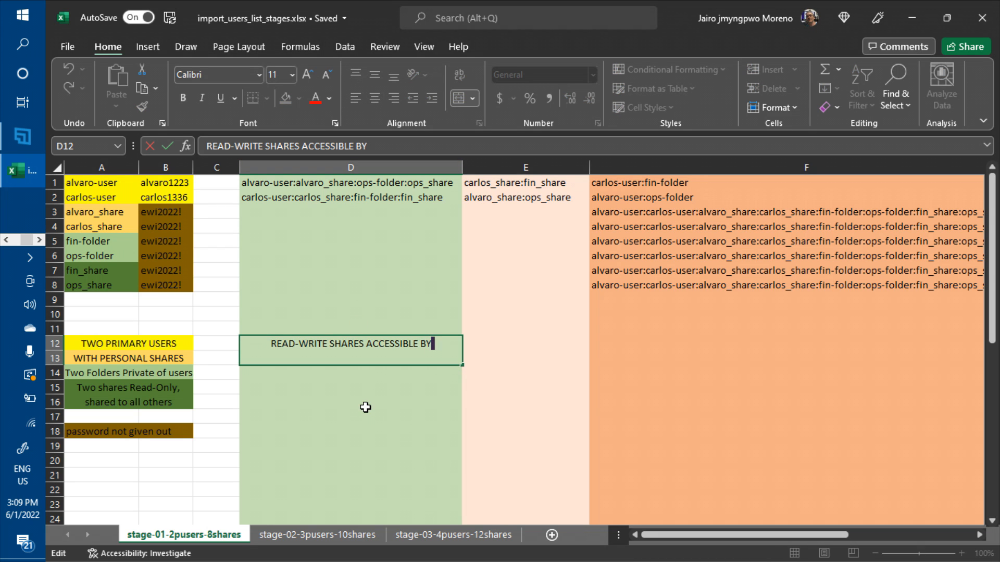
text(PRIMA)
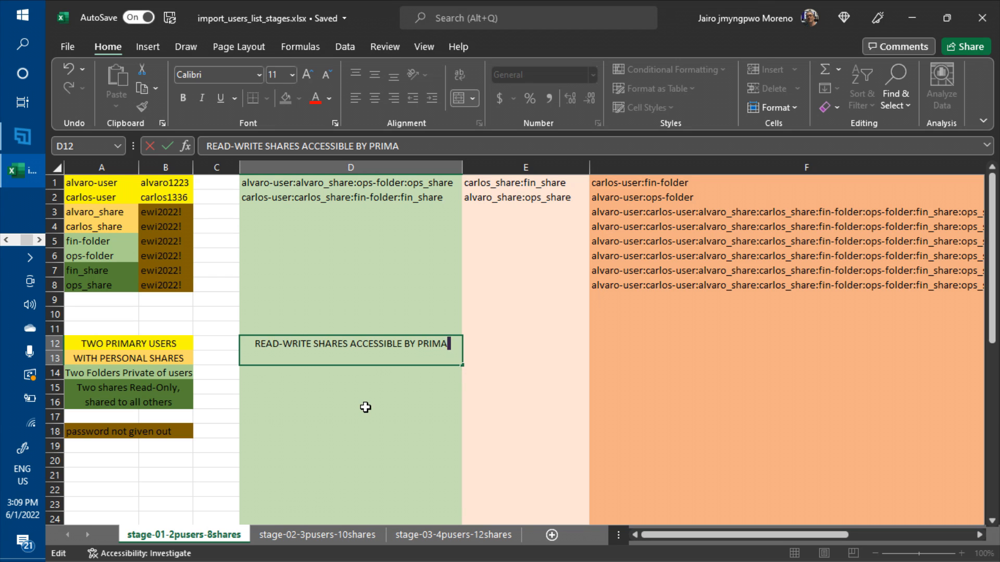
text(RY USERS)
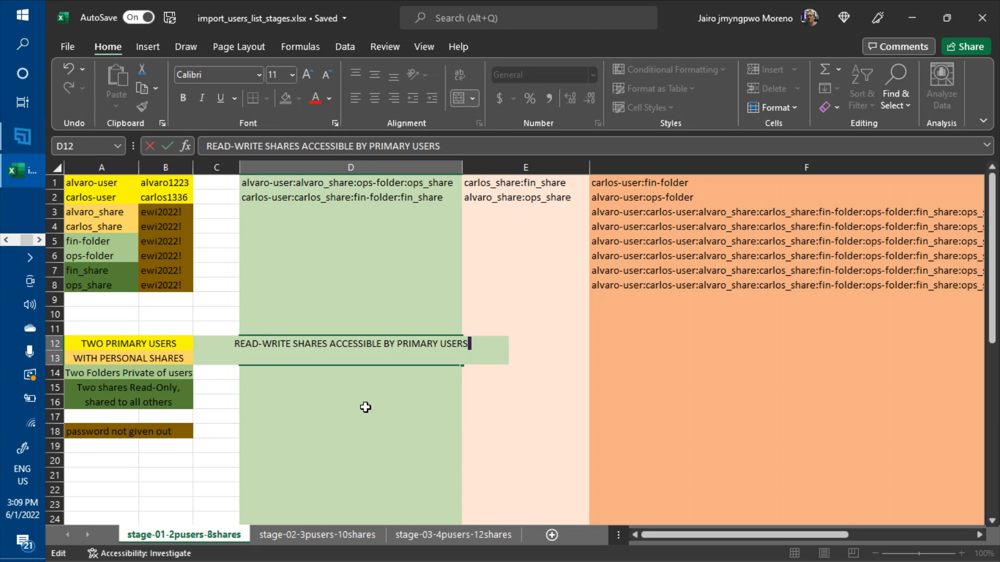
key(Return)
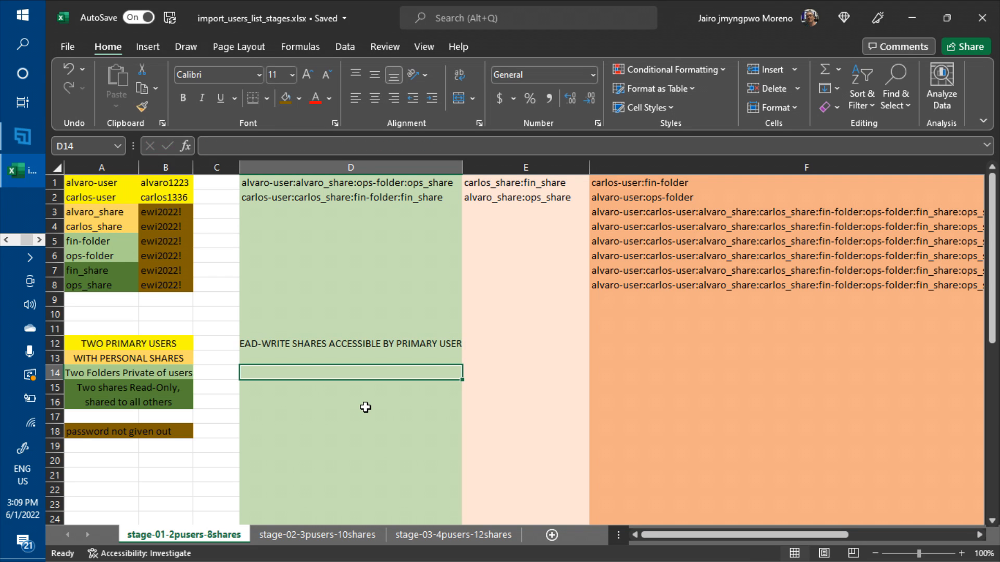
- Unmerge the read-write label in D12:D13, try wrapping its text, and undo the wrap
click(352, 351)
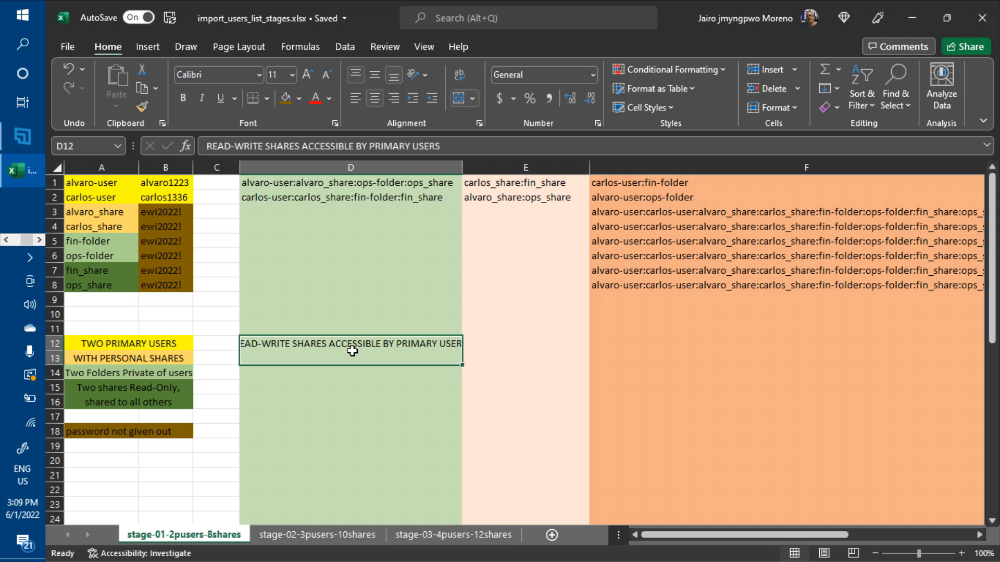
click(461, 97)
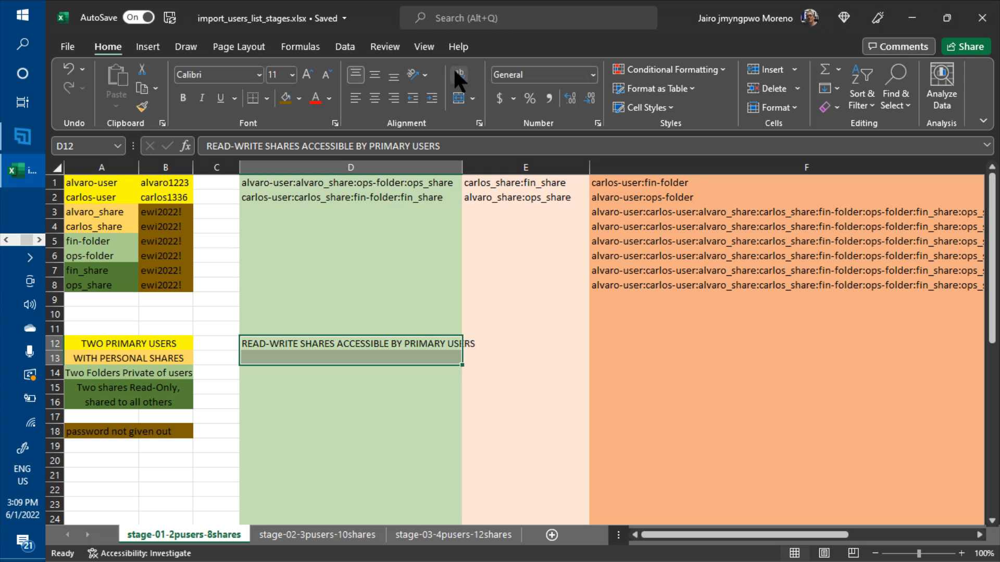
click(458, 77)
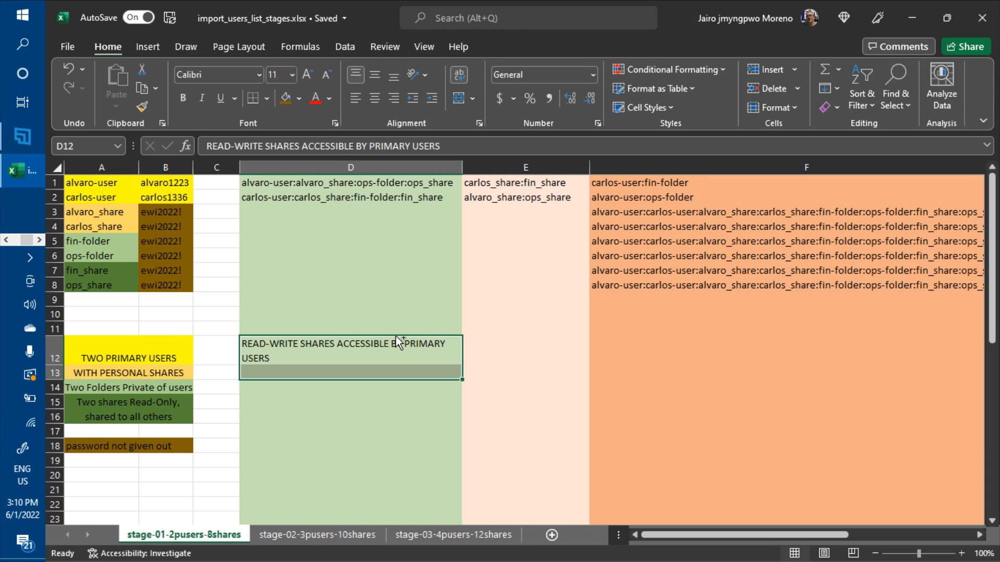
key(ctrl+z)
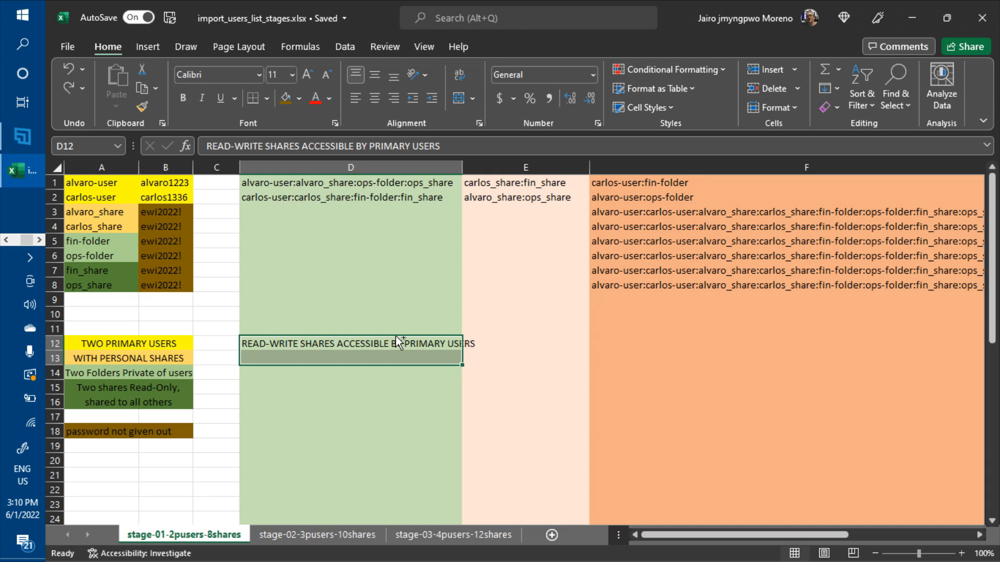
- Merge and center the read-write label across D12:D13 and wrap its text
click(380, 386)
click(358, 359)
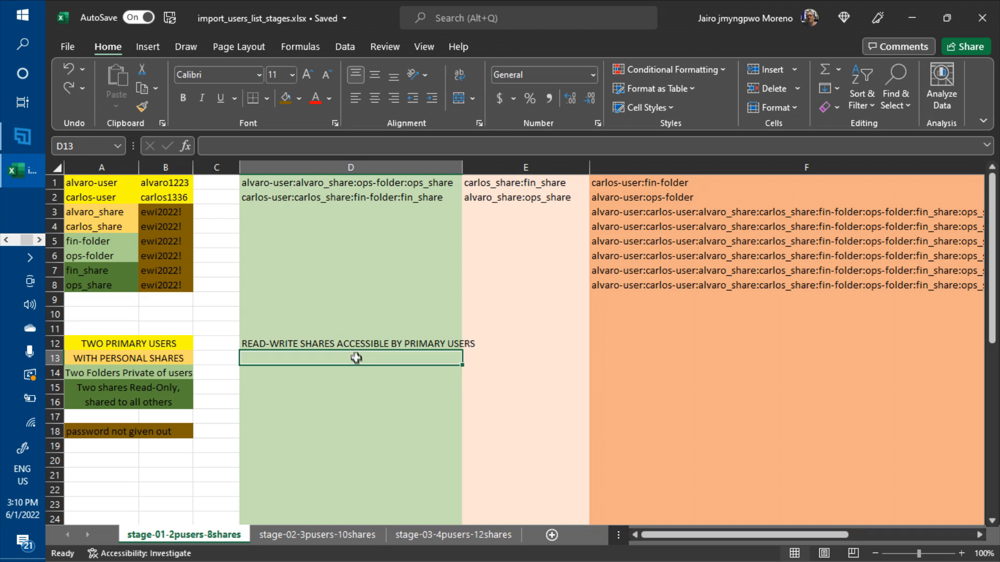
click(344, 347)
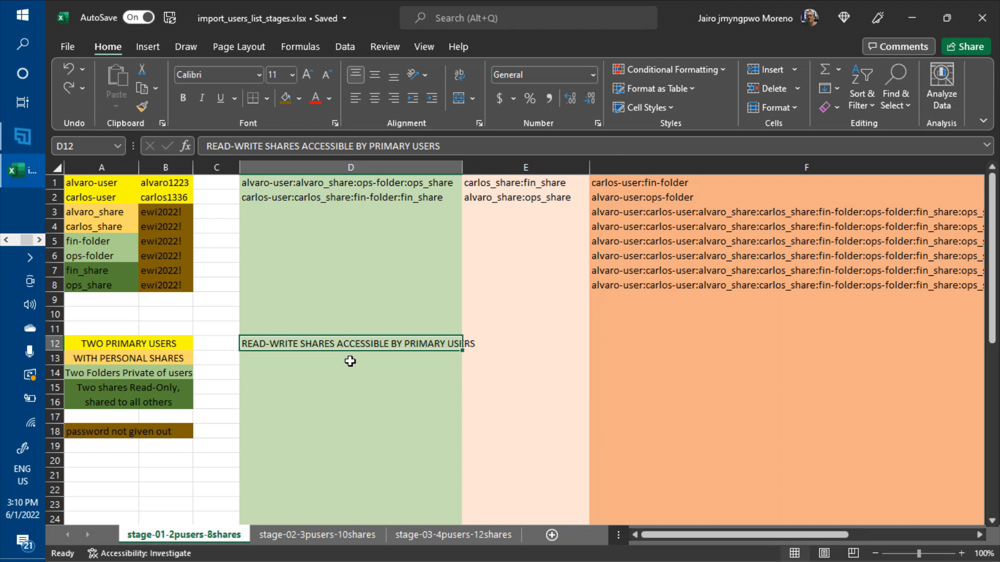
shift+click(350, 361)
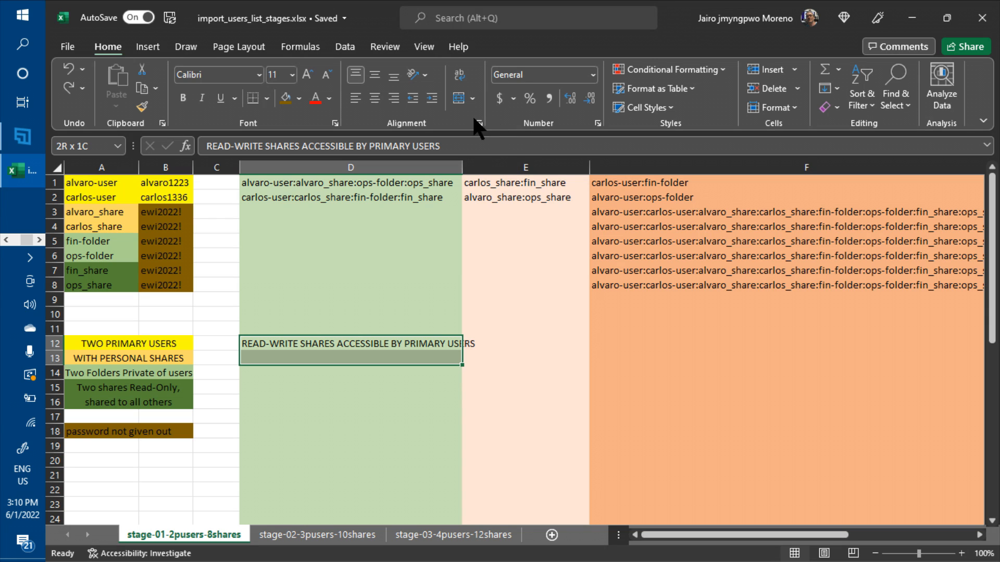
click(453, 99)
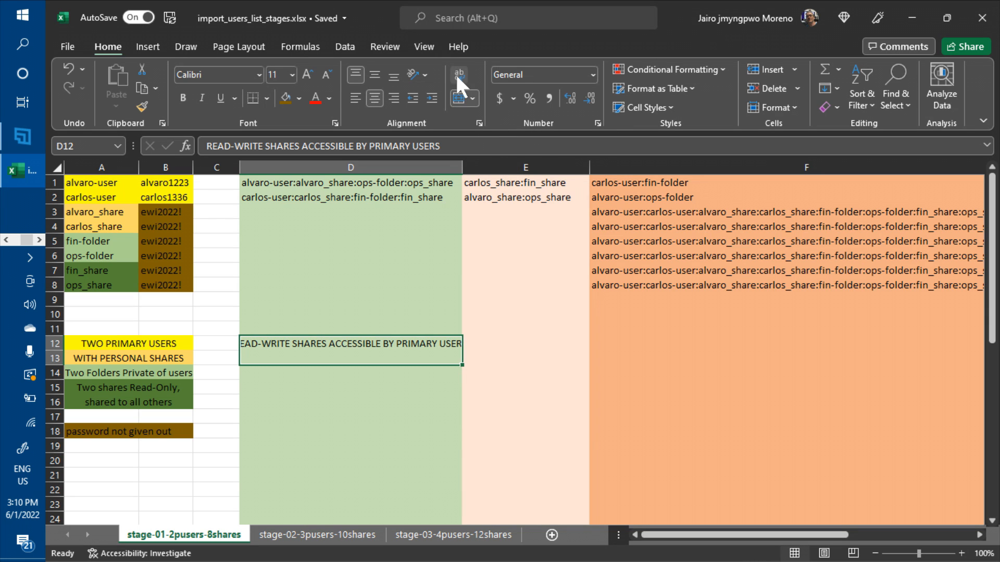
click(458, 76)
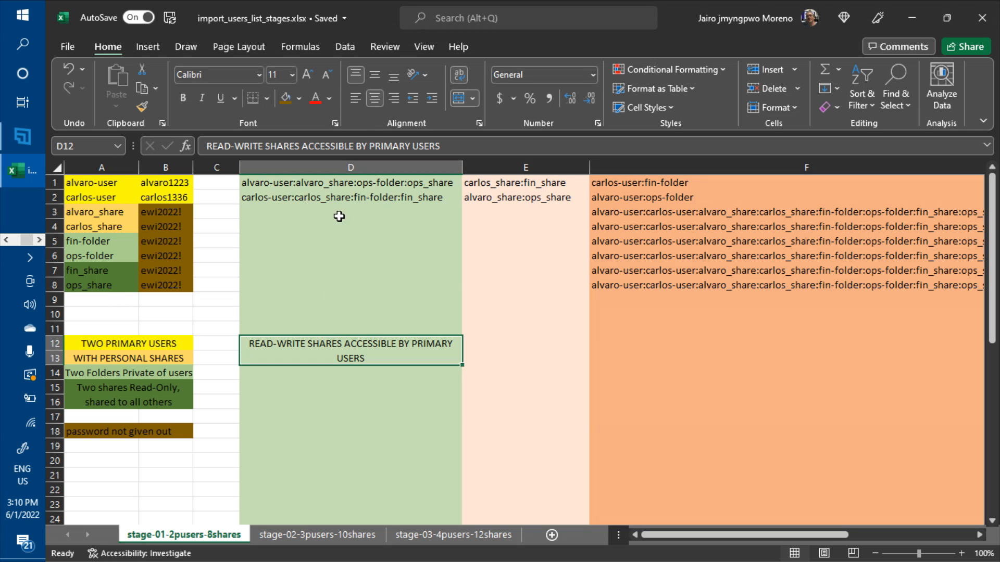
- Color the text of the read-write label in D12:D13 with a darker gold theme color
click(329, 98)
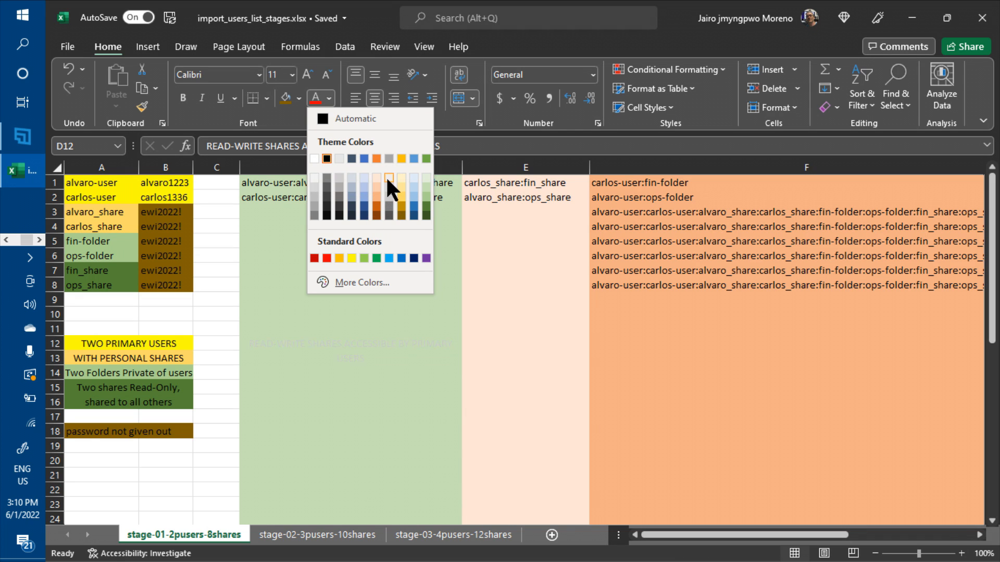
click(402, 210)
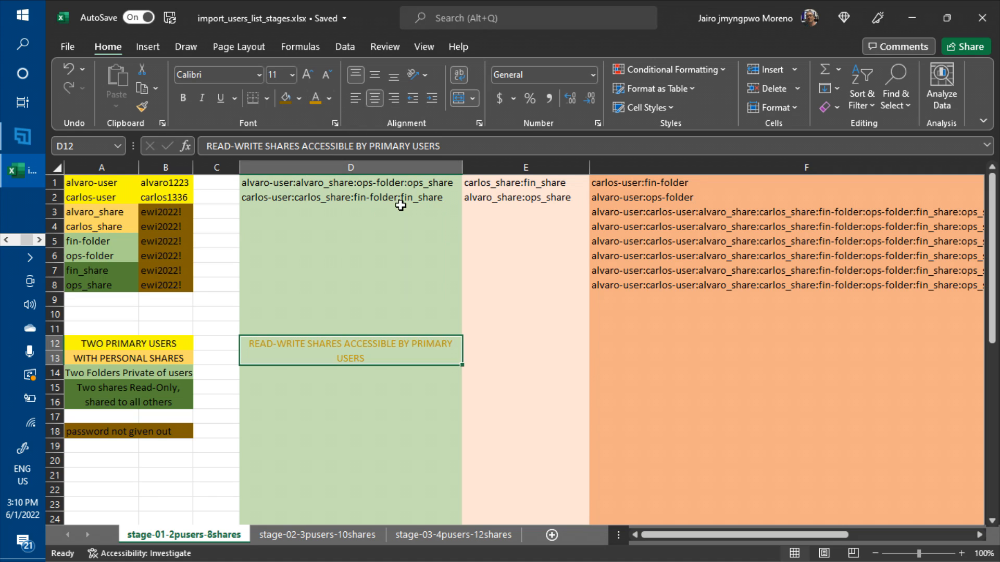
- Enter the label "READ-ONLY SHARES ACCESSIBLE BY EVERYONE" in cell E12
click(503, 341)
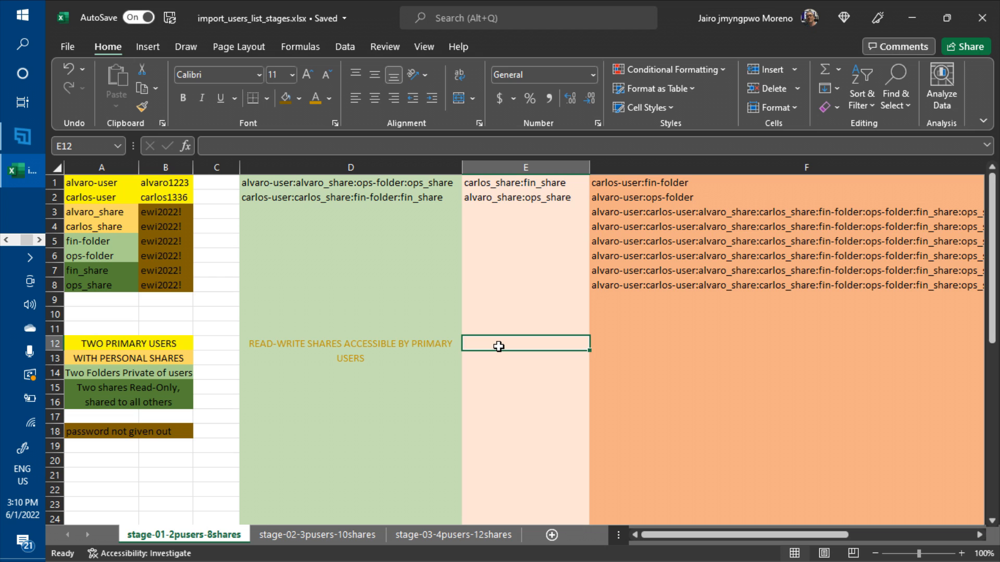
text(RE)
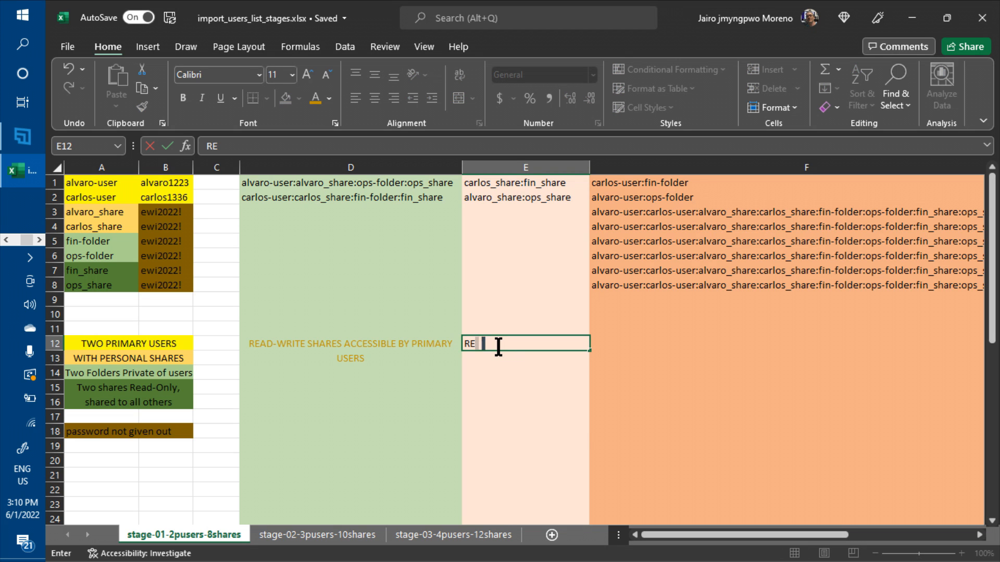
text(AD-ONLY SHARES A)
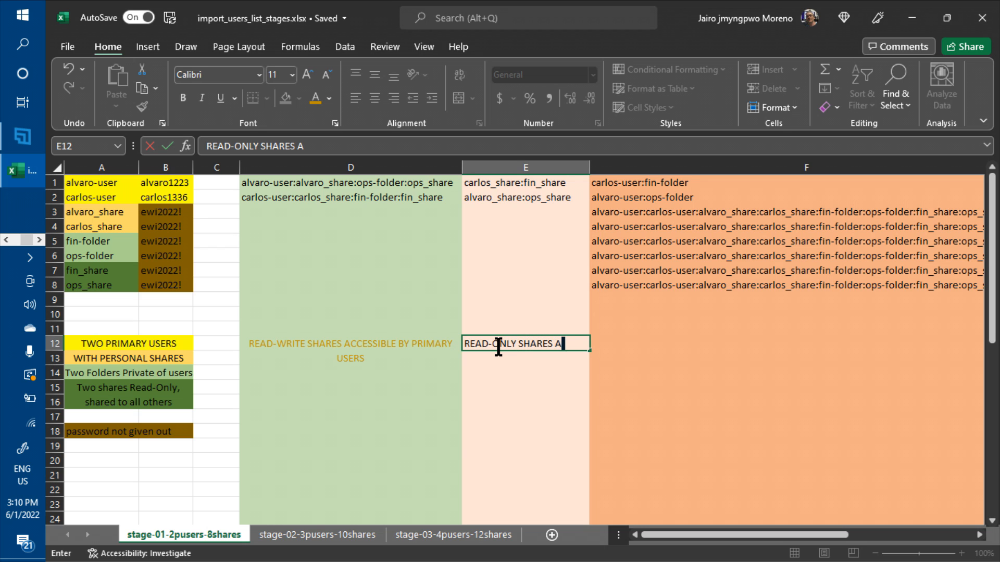
text(CCESSIBLE)
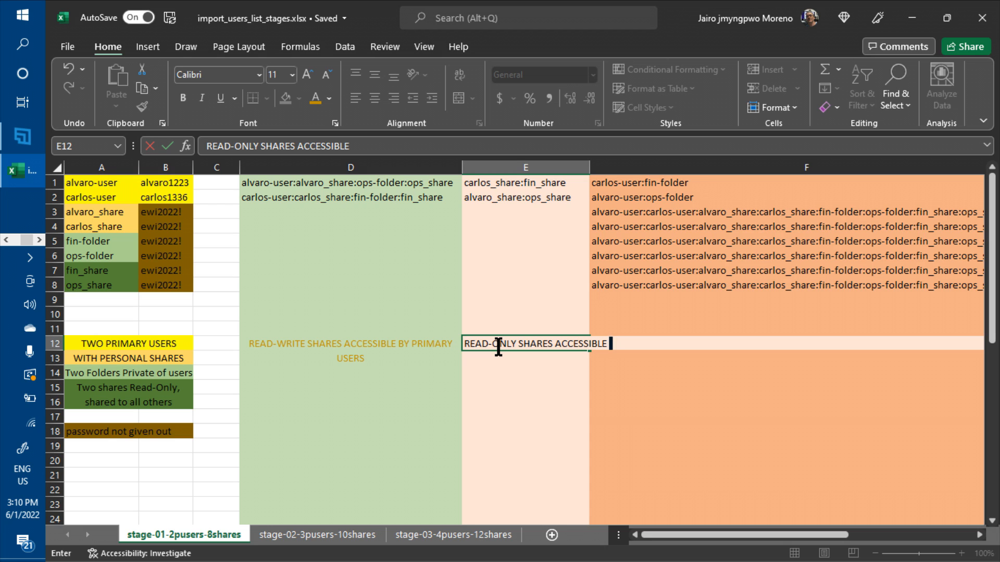
text(BY EVERYONE)
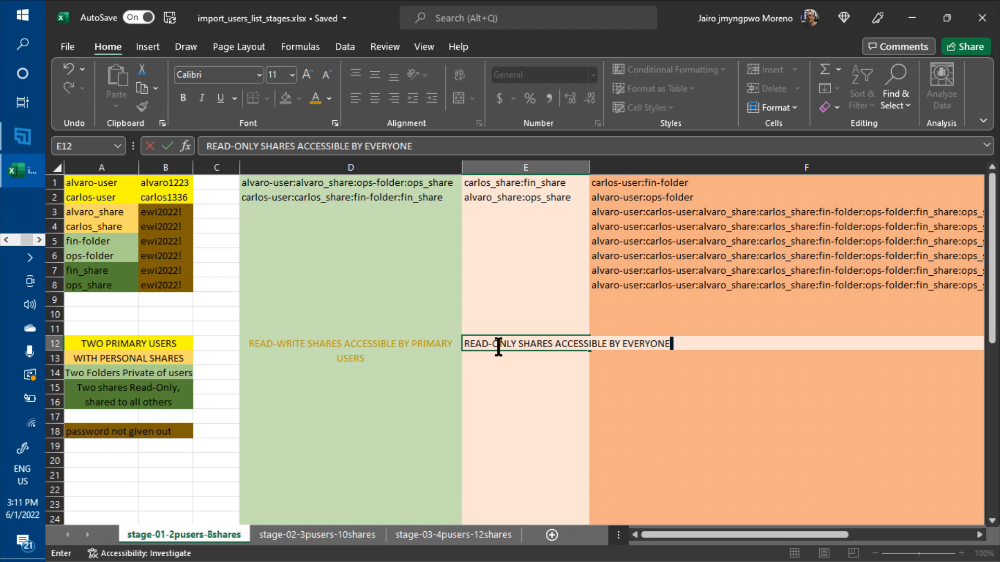
key(Left)
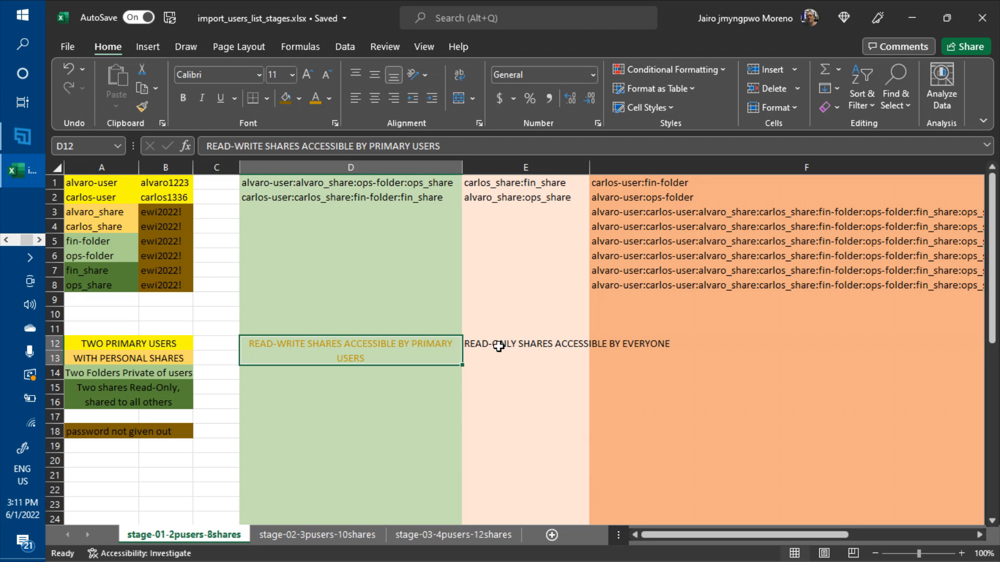
- Reword the label in cell E12 to "READ-ONLY SHARES READABLE BY ALL OTHER USERS"
click(499, 346)
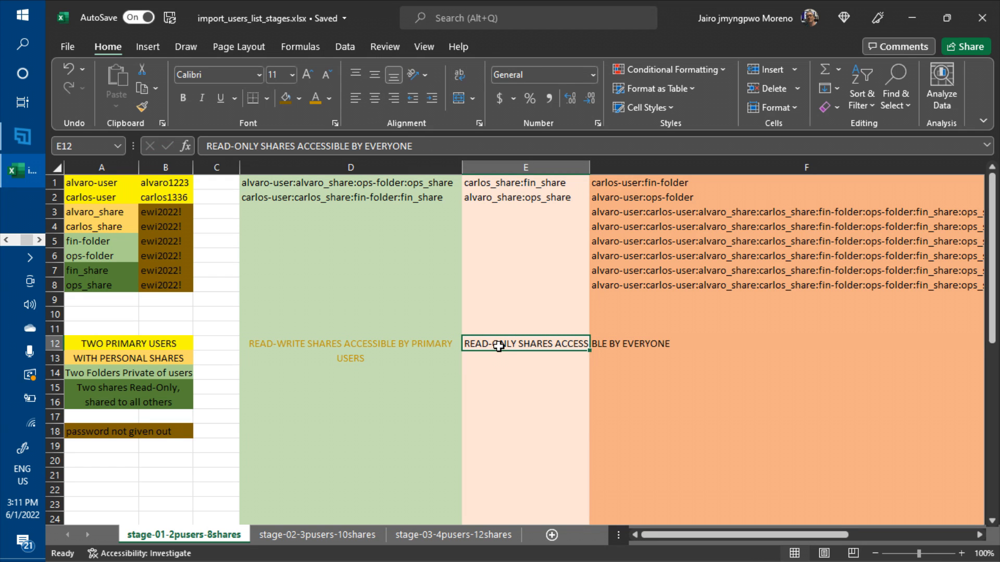
double_click(338, 146)
text(READ)
text(ABLE)
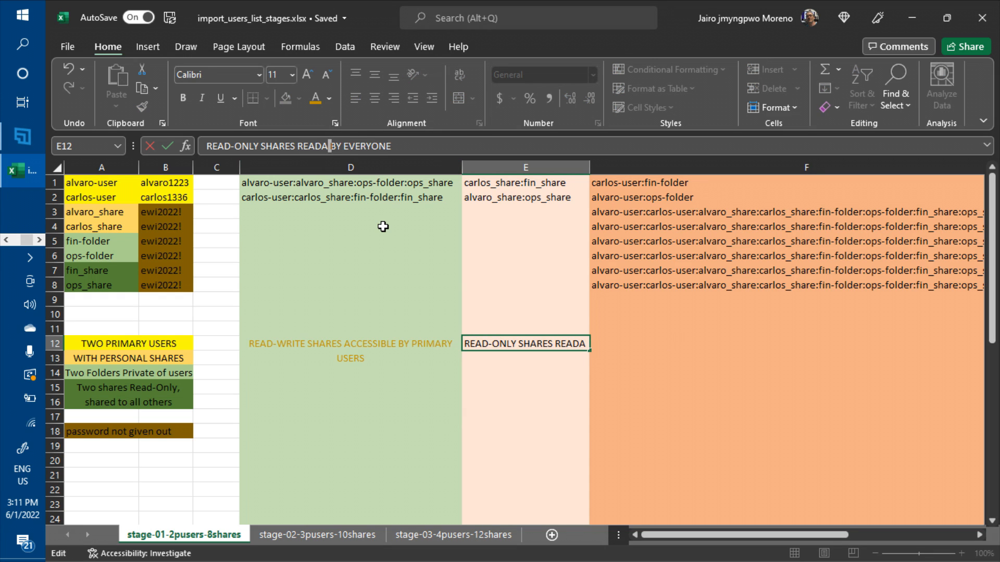
key(Right)
key(Right)
key(Right)
key(Right)
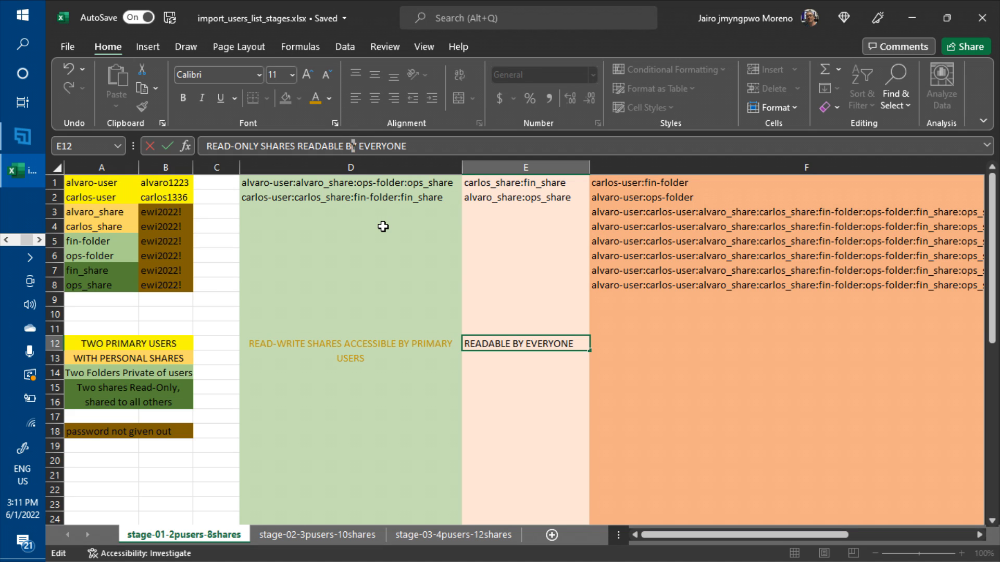
key(shift+Right)
key(shift+Right)
key(shift+Right)
key(shift+Right)
key(shift+Right)
key(shift+Right)
key(shift+Right)
key(shift+Right)
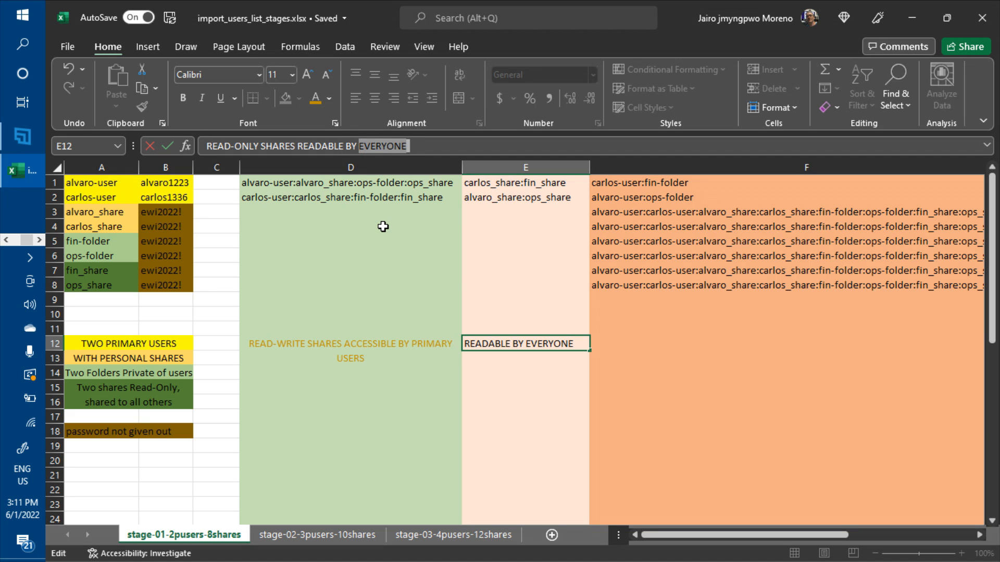
text(ALL OTHER )
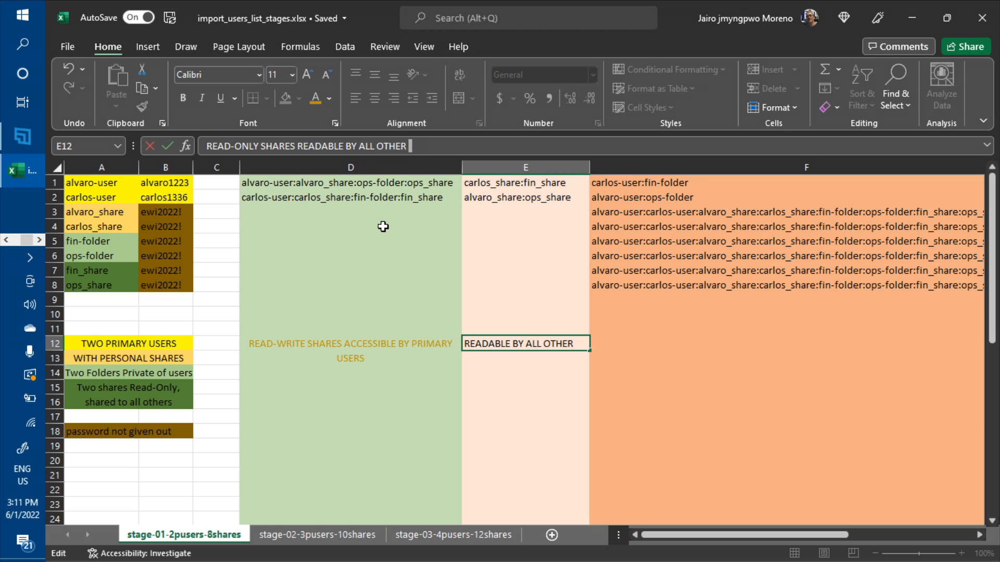
text(USERS)
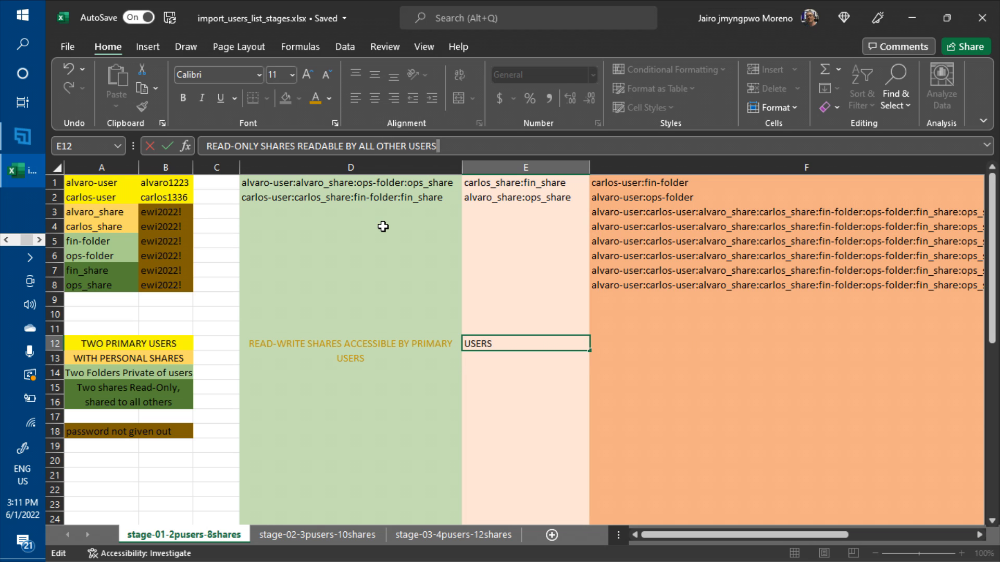
key(Return)
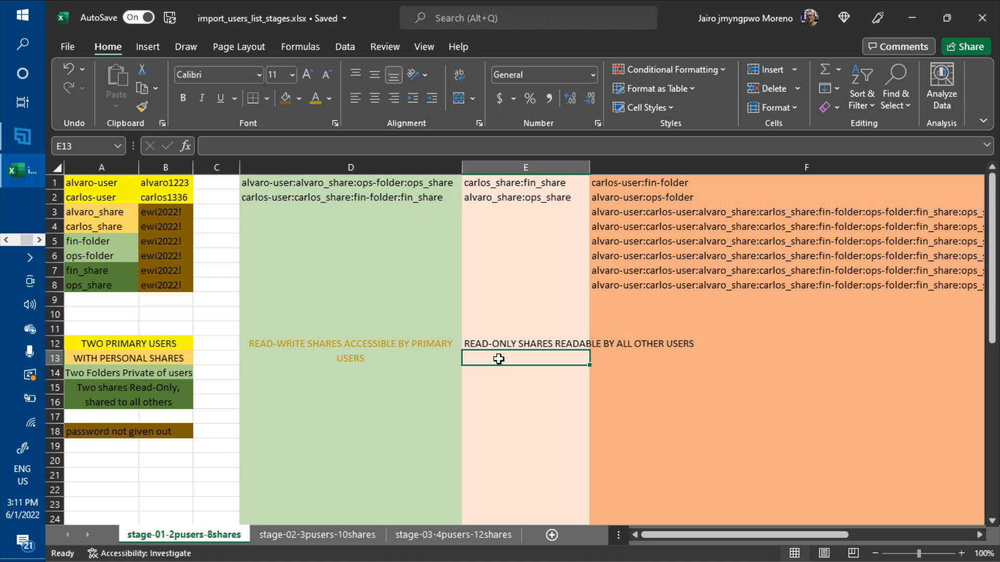
text(FULLY A)
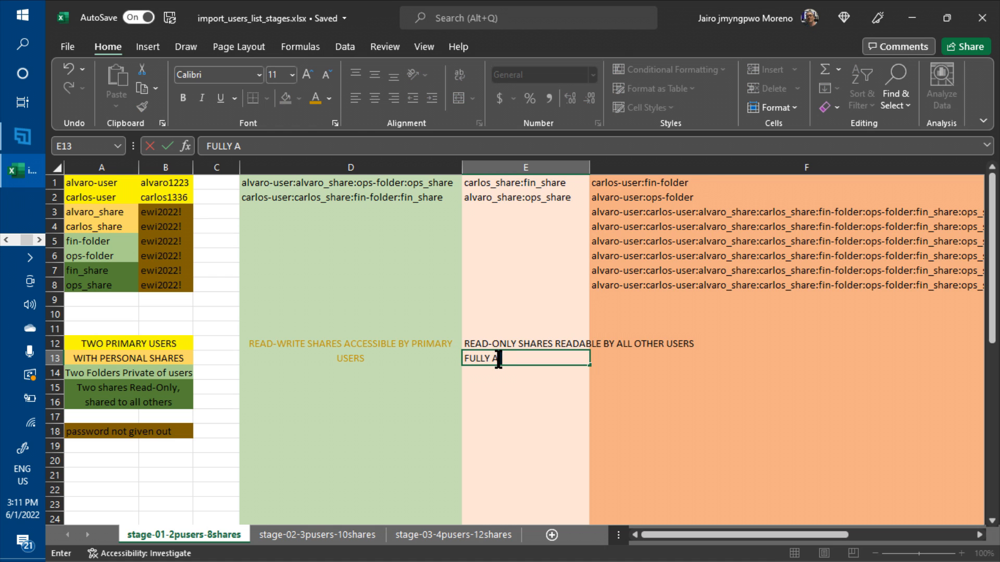
text(CESSIBLE BY )
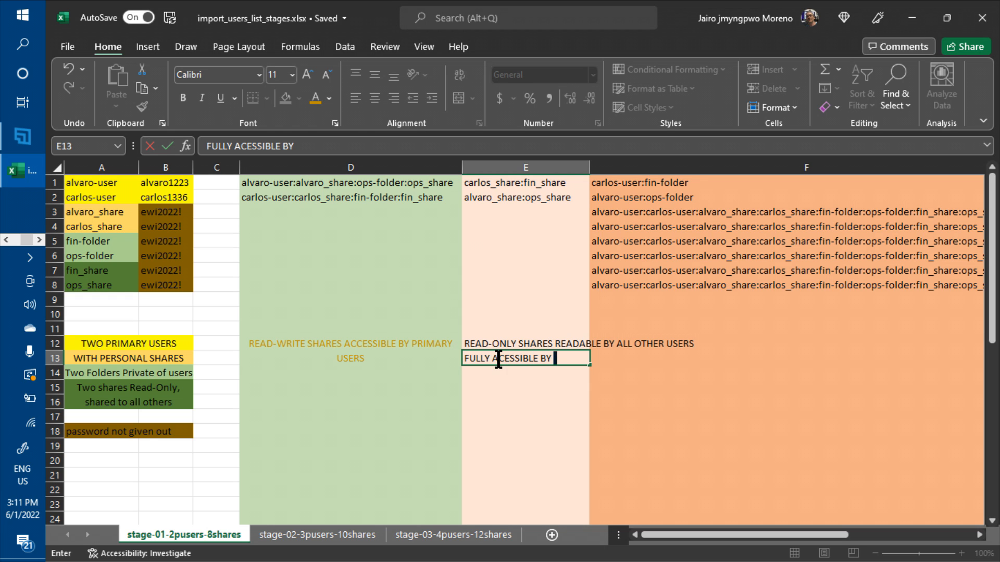
text(USER)
key(BackSpace)
key(BackSpace)
key(BackSpace)
key(BackSpace)
key(BackSpace)
key(BackSpace)
key(BackSpace)
key(BackSpace)
key(BackSpace)
key(BackSpace)
key(BackSpace)
key(BackSpace)
key(BackSpace)
key(BackSpace)
key(BackSpace)
key(BackSpace)
key(BackSpace)
key(BackSpace)
key(BackSpace)
key(BackSpace)
key(BackSpace)
key(BackSpace)
key(BackSpace)
key(BackSpace)
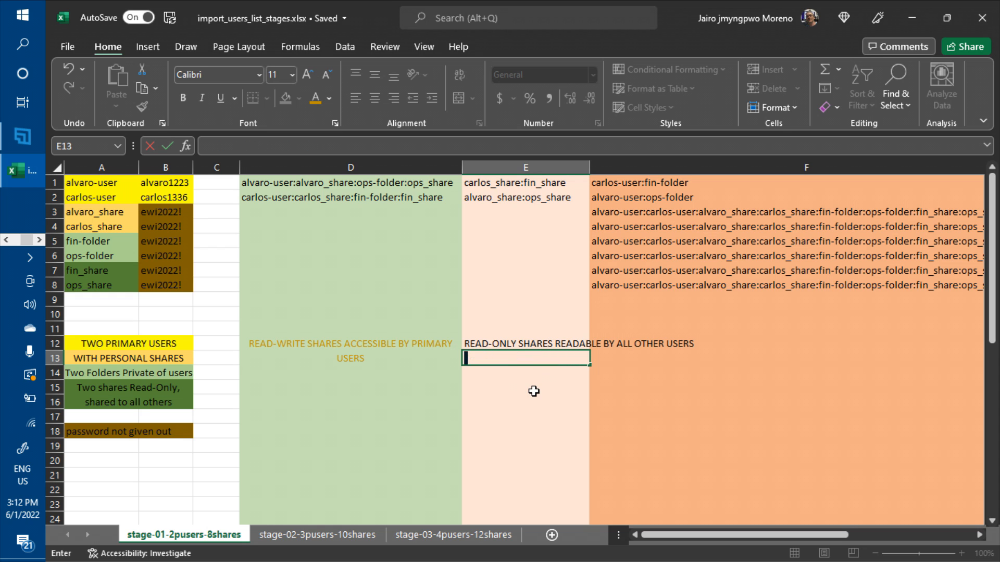
click(539, 346)
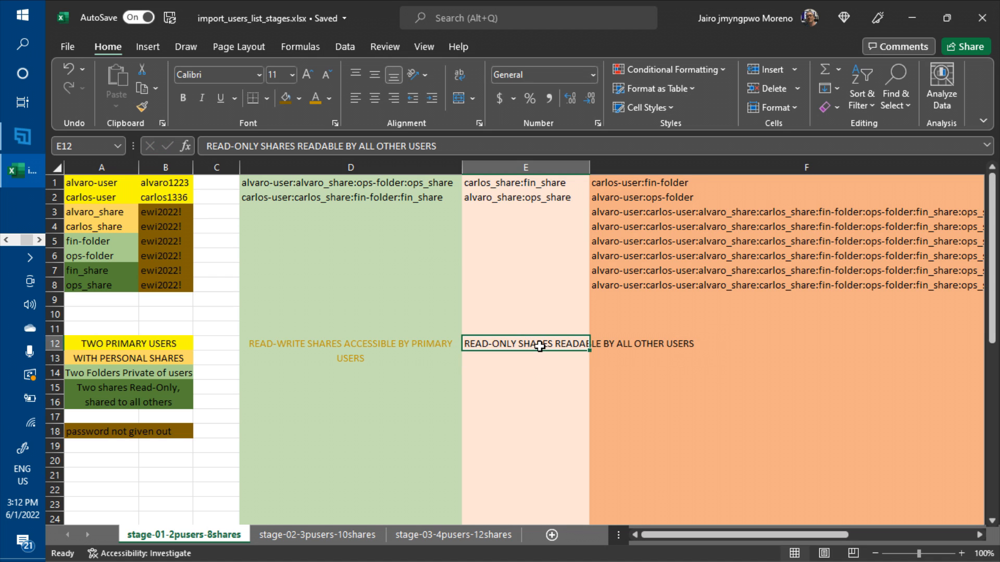
- Enter the label "FULLY ACESSIBLE BY USER" in cell E14
click(526, 375)
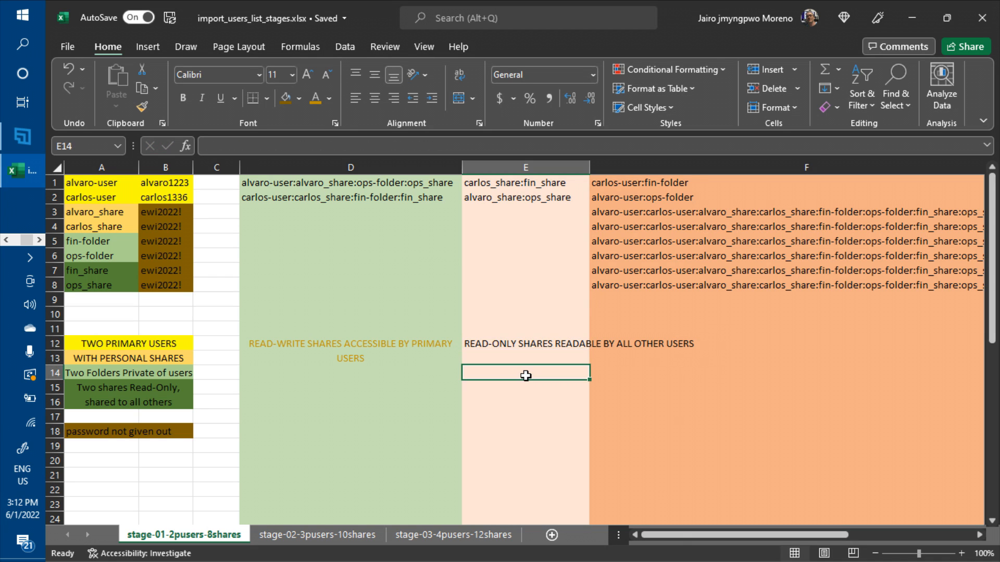
text(FULLY Acc)
key(BackSpace)
key(BackSpace)
text(C)
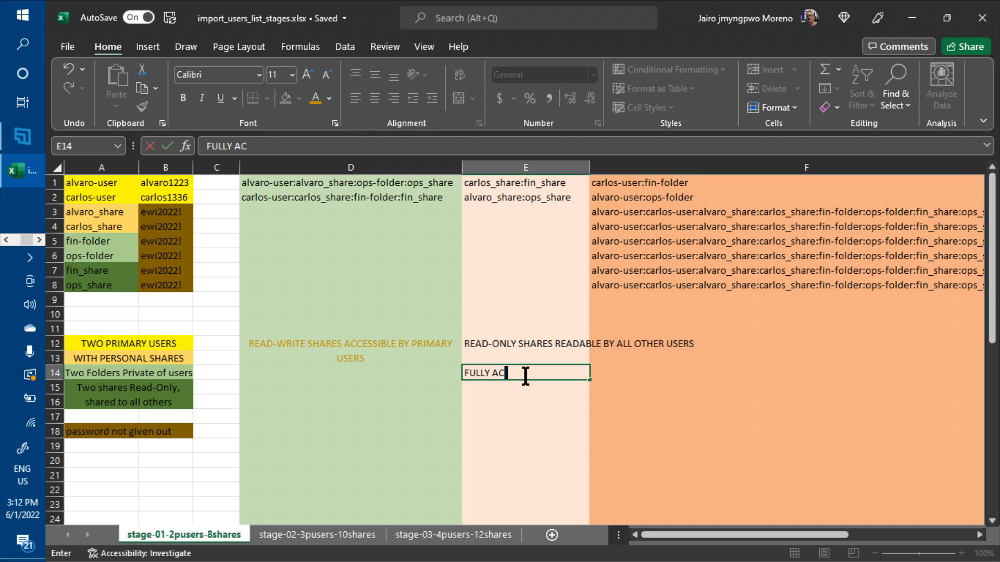
text(ESSIBLE BY USER)
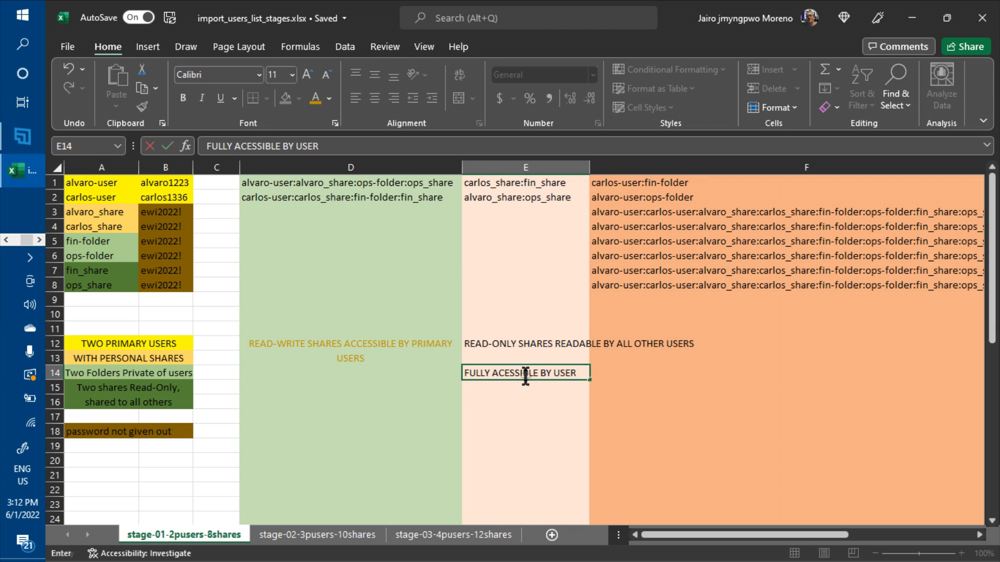
key(Return)
- Merge and center the read-only label across E12:E13 and wrap its text
click(506, 345)
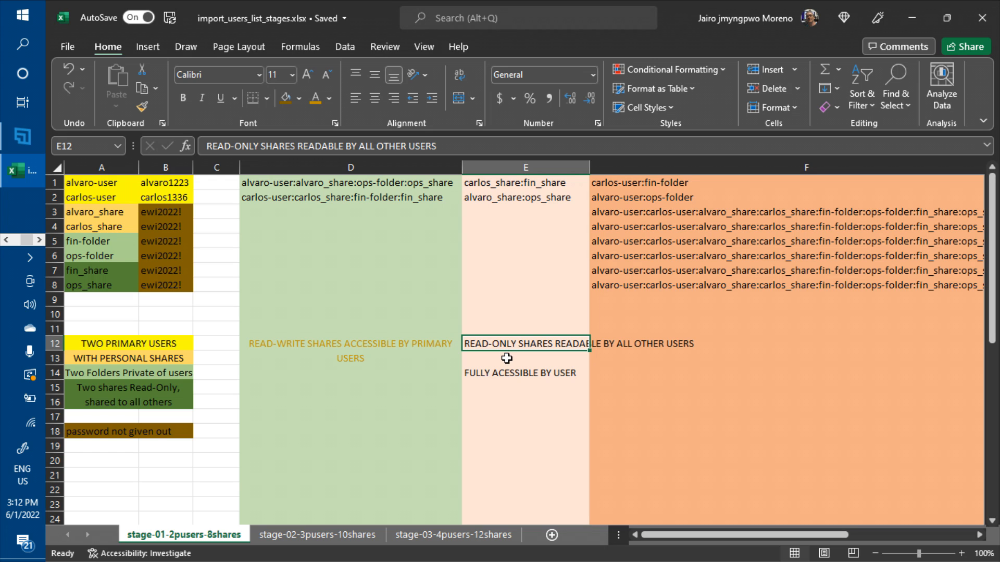
shift+click(507, 360)
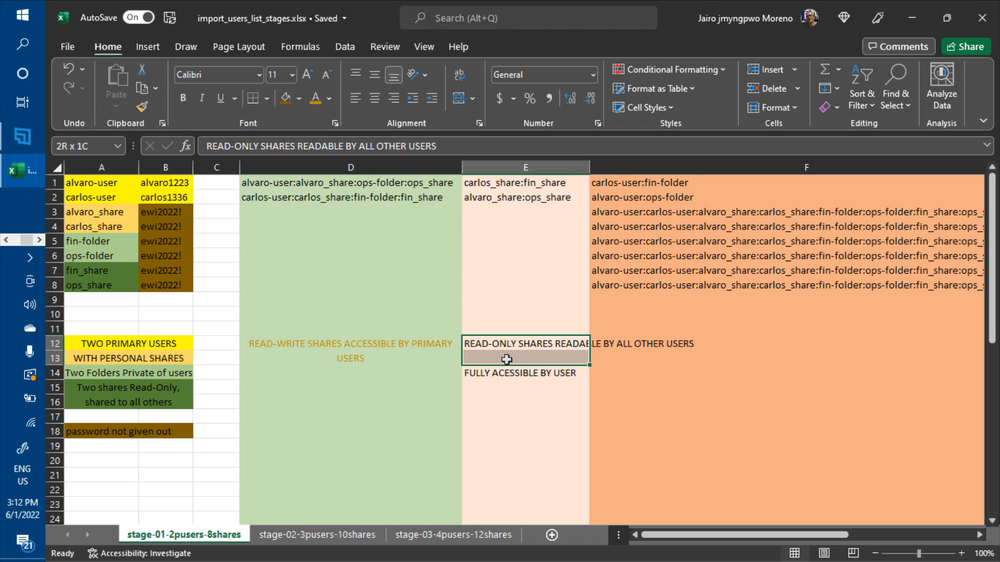
click(454, 98)
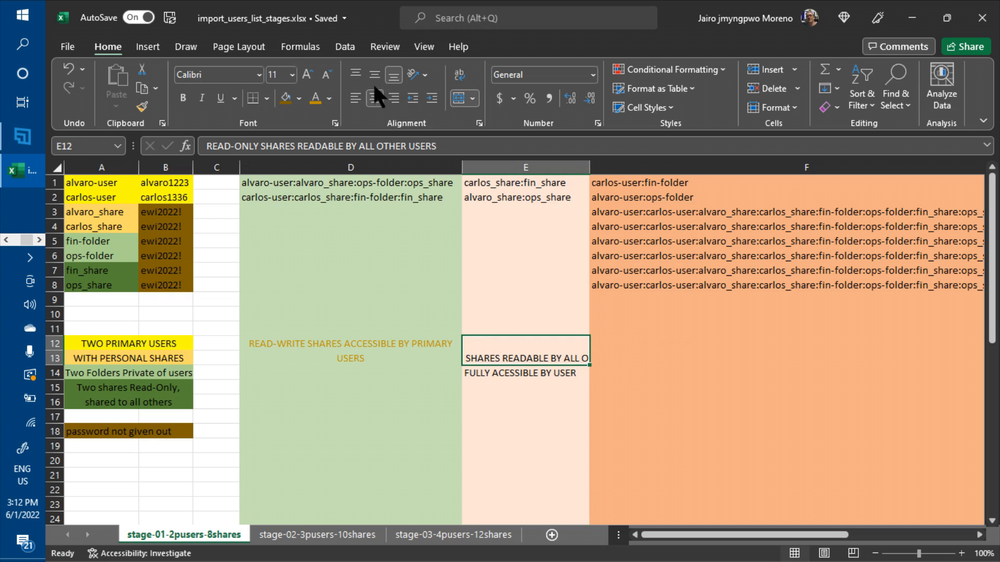
click(457, 75)
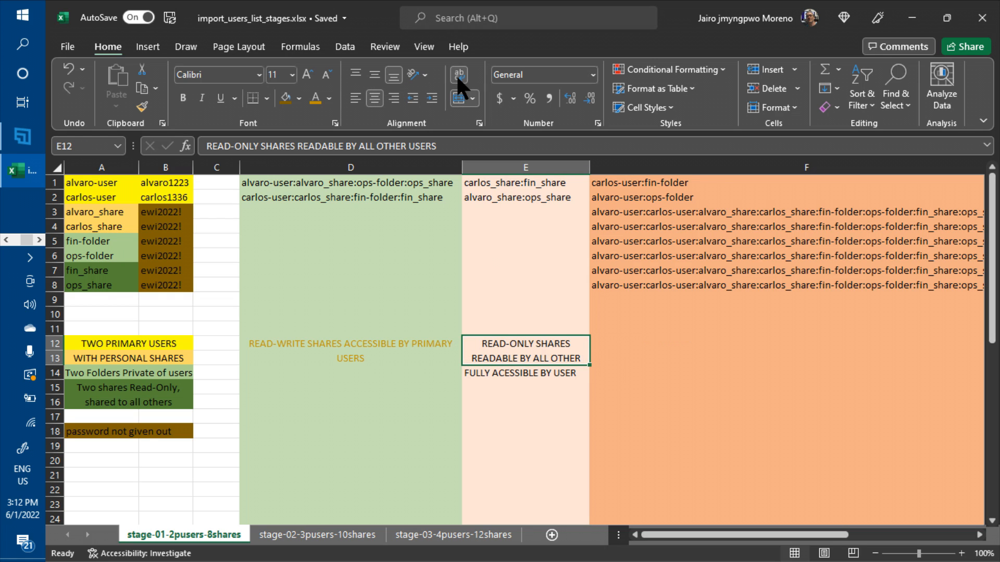
- Left-align the read-only label in the merged cell E12:E13
click(510, 385)
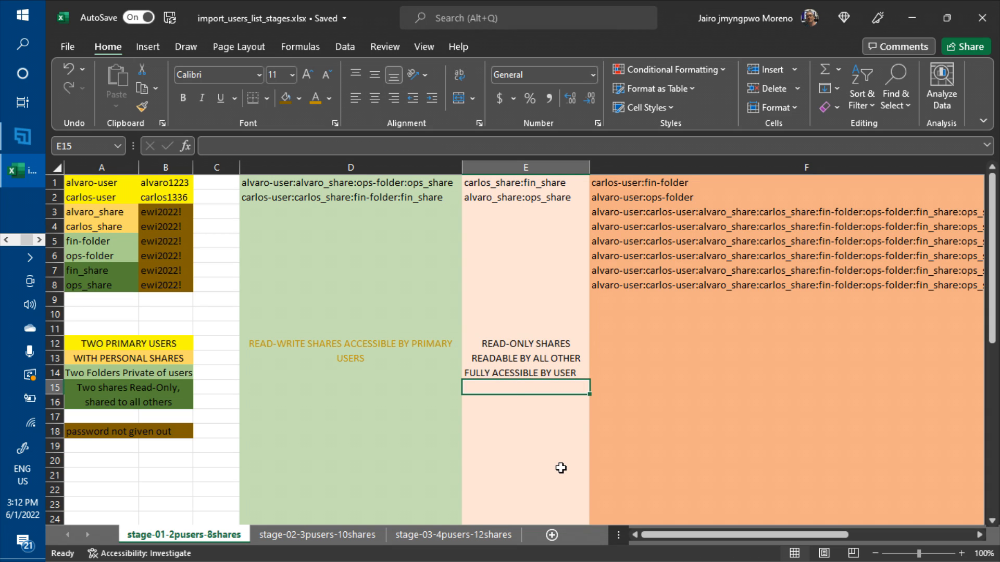
click(532, 341)
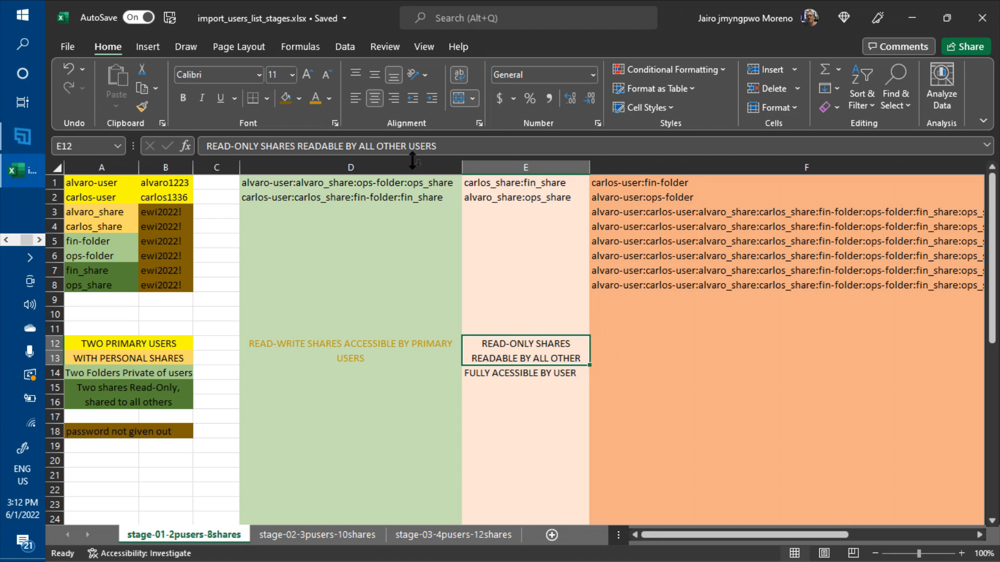
click(357, 92)
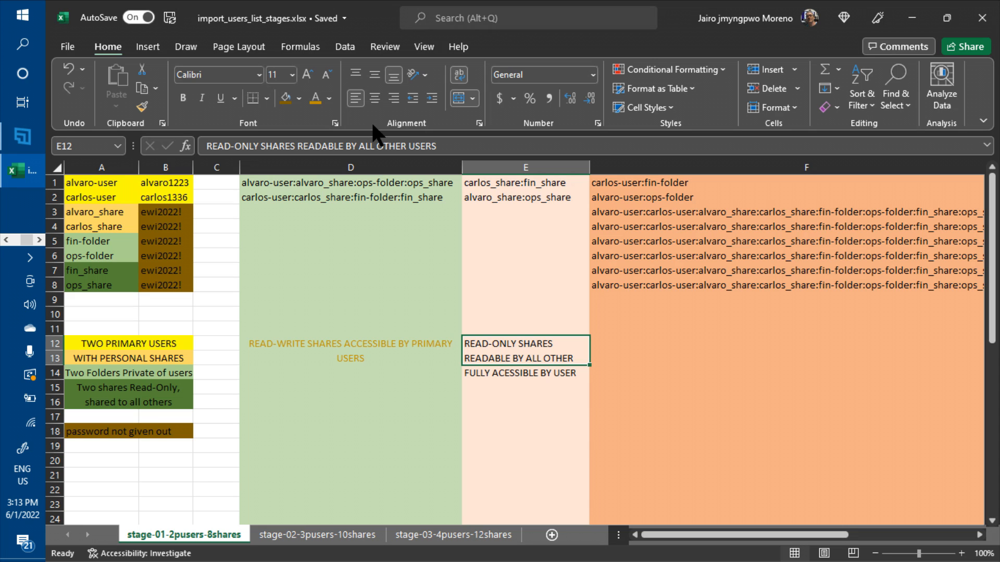
- Move the "FULLY ACESSIBLE BY USER" label from cell E14 to E15
click(495, 373)
key(ctrl+c)
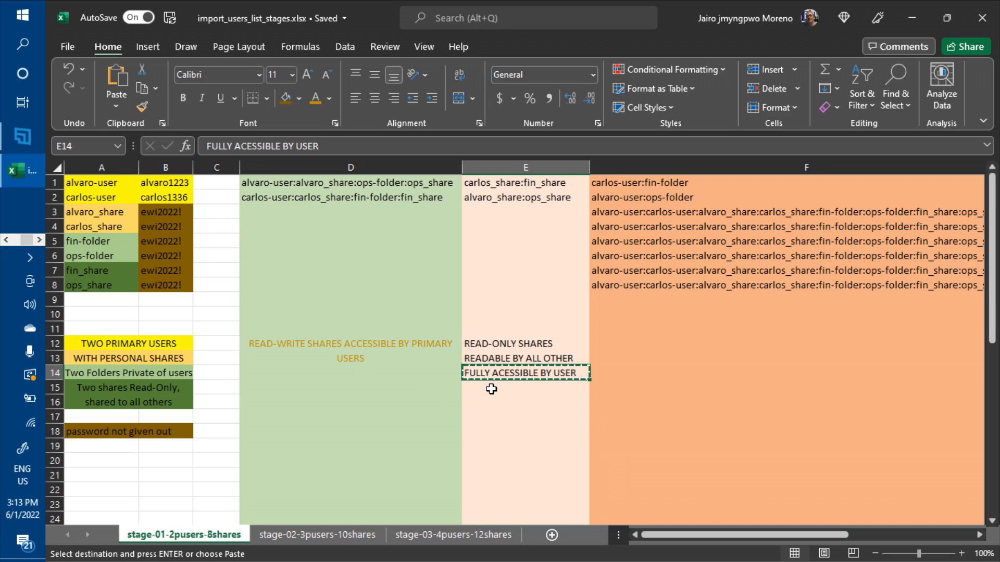
click(491, 389)
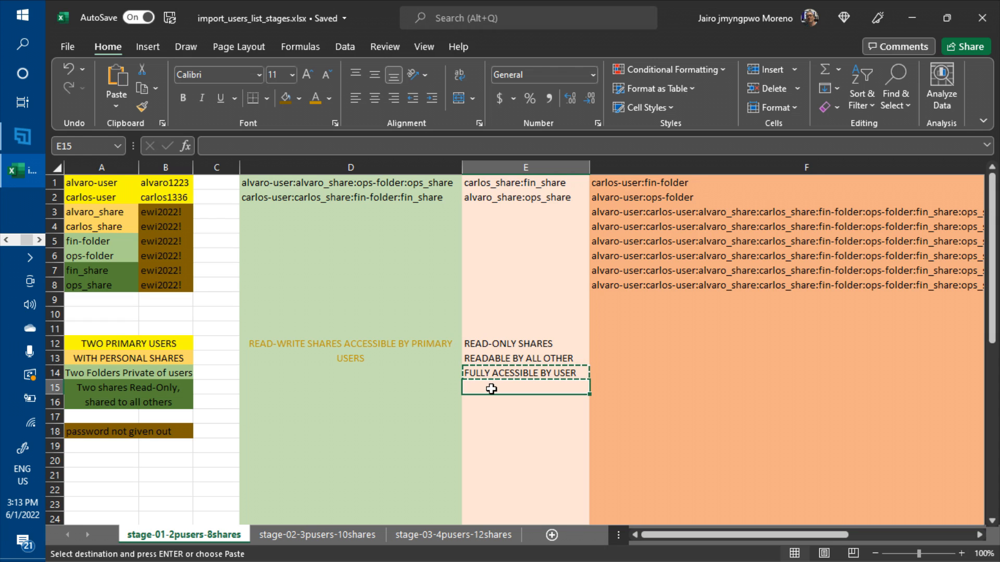
key(ctrl+v)
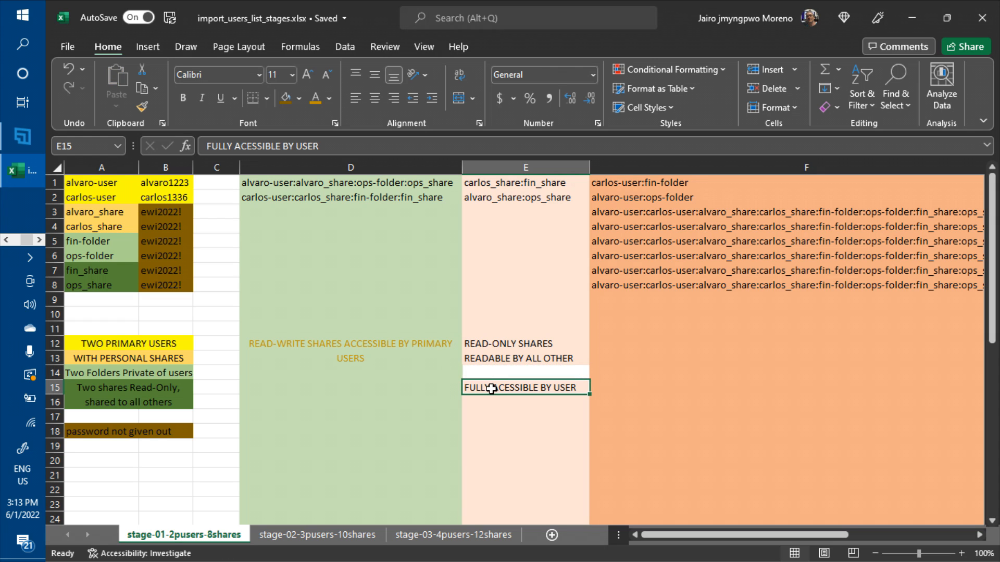
- Unmerge the read-only label with E12:E14 selected and turn off its text wrapping
click(494, 357)
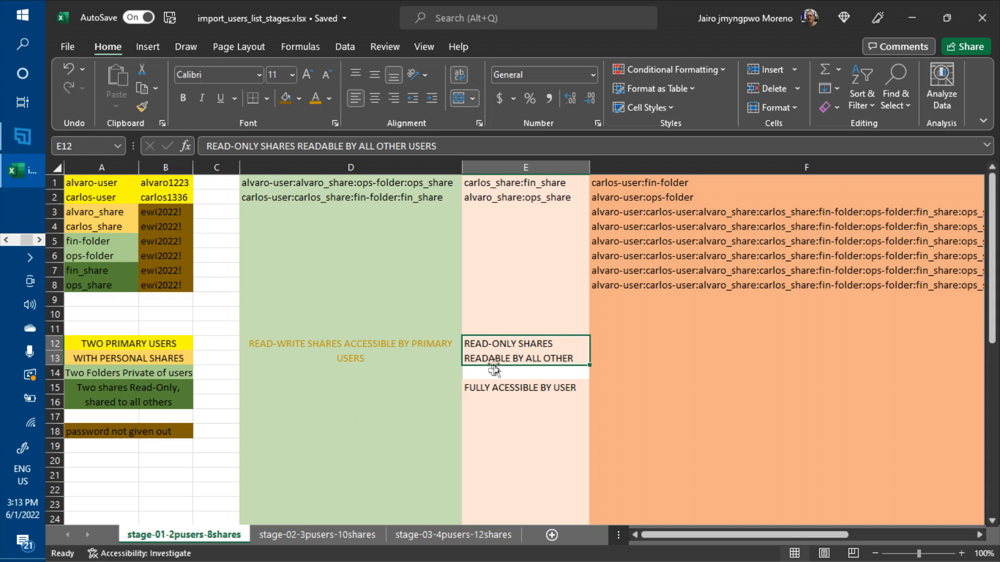
shift+click(493, 372)
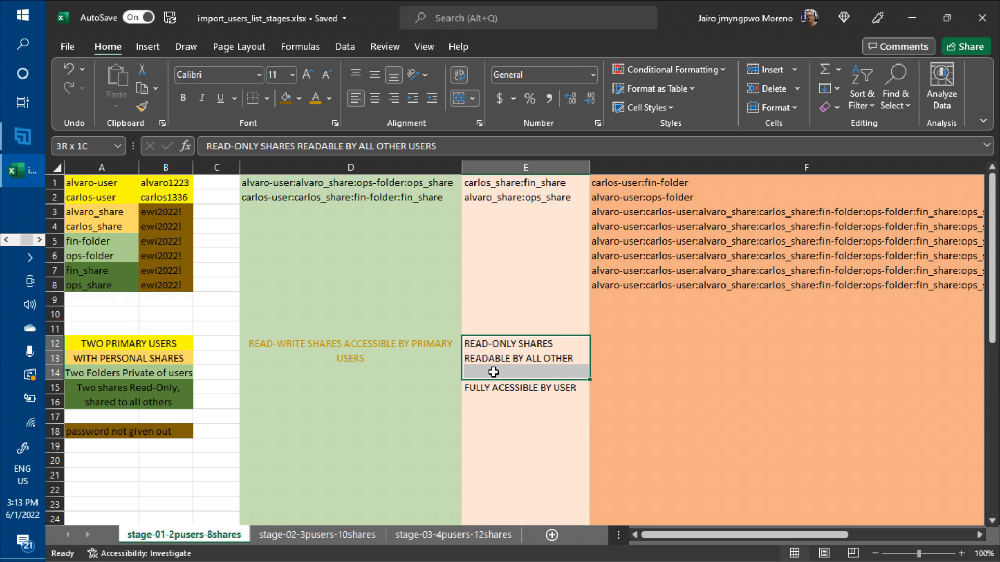
click(456, 99)
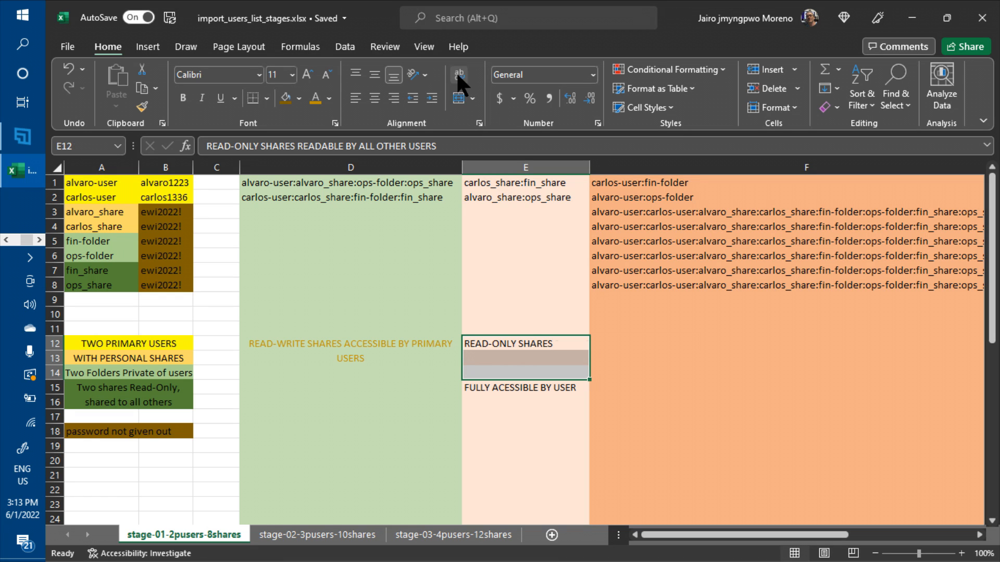
click(458, 74)
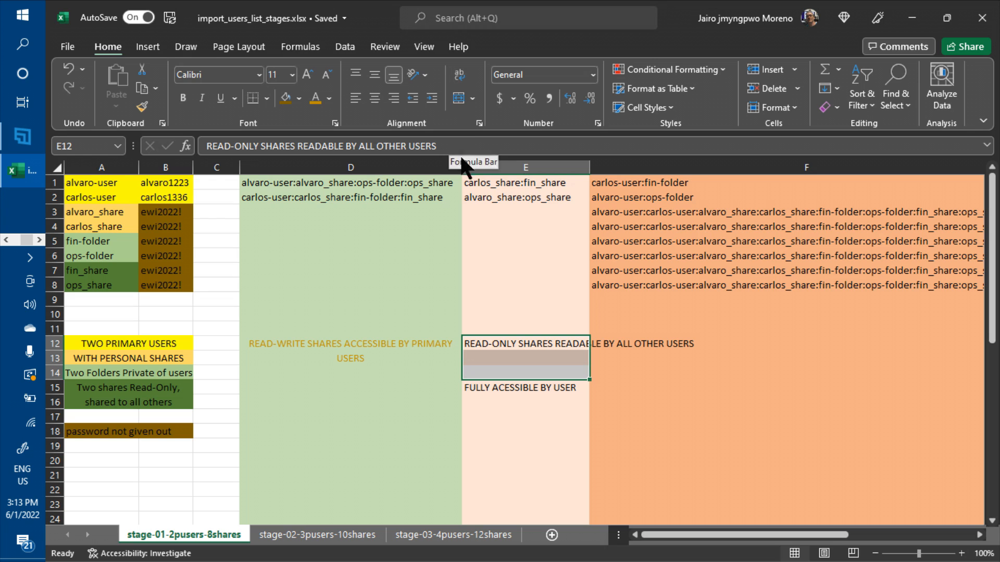
- Top-align cells E12:E14 and cut the read-only label text out of cell E12
click(354, 69)
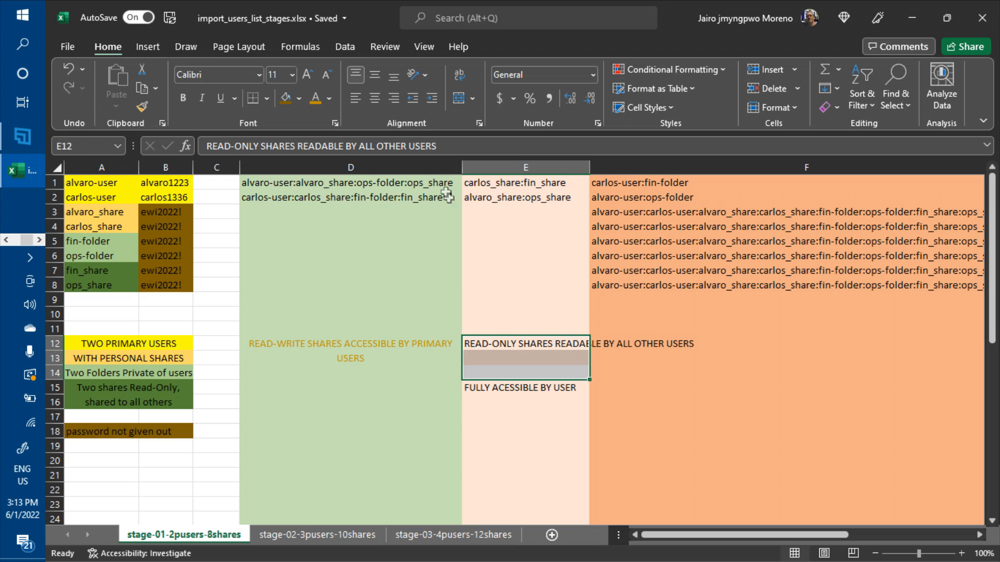
click(438, 150)
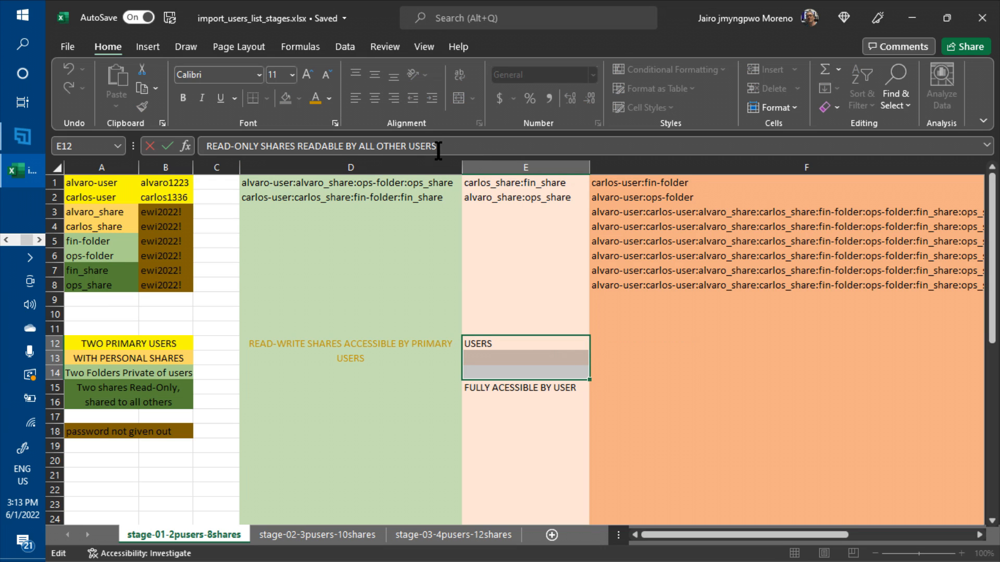
triple_click(438, 151)
key(BackSpace)
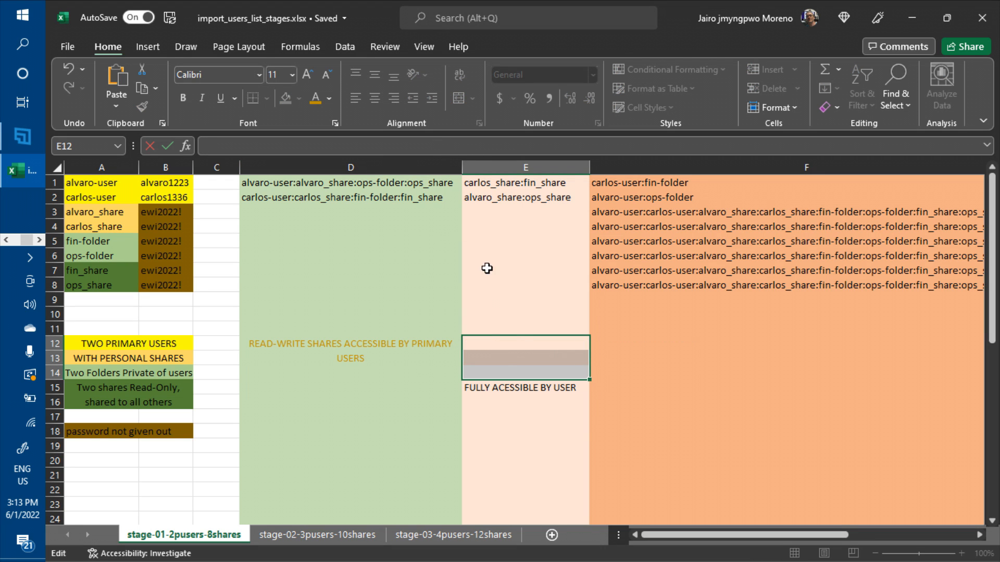
click(516, 368)
- Fill the blank, peach-colored cell E13 down into E14 to restore the column's color
click(511, 359)
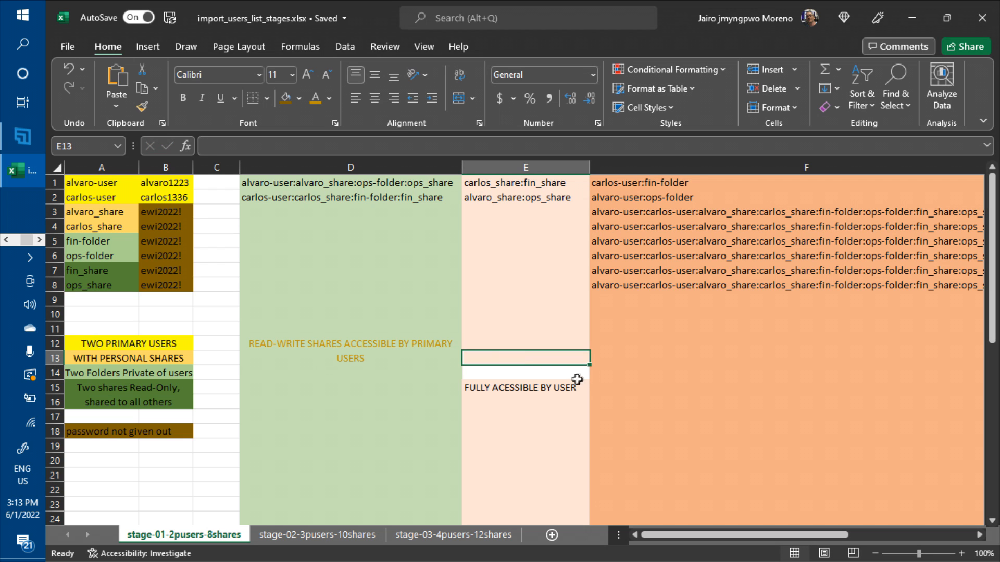
drag(590, 366, 589, 380)
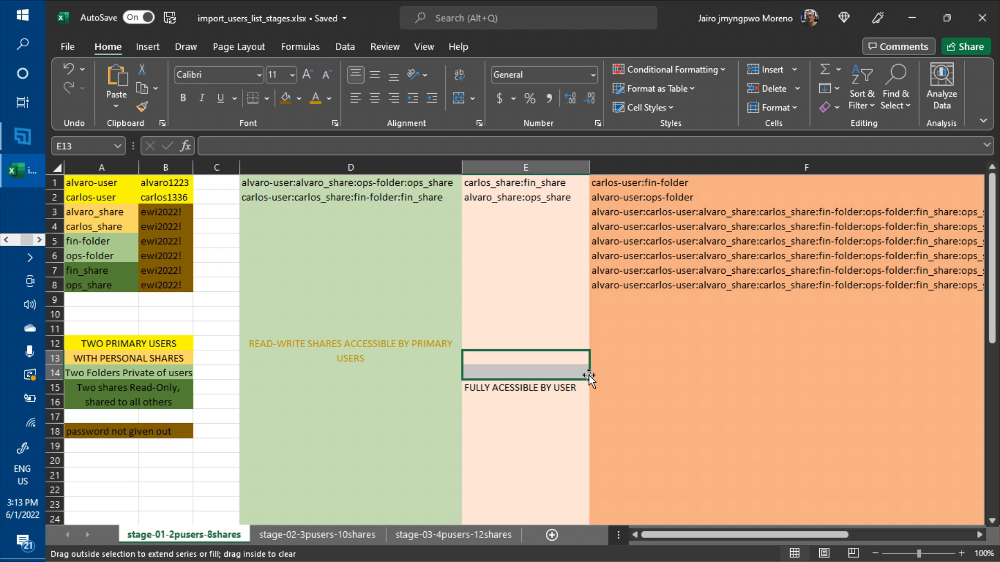
- Merge and center cells E12:E14 and turn on text wrapping for the merged cell
click(517, 339)
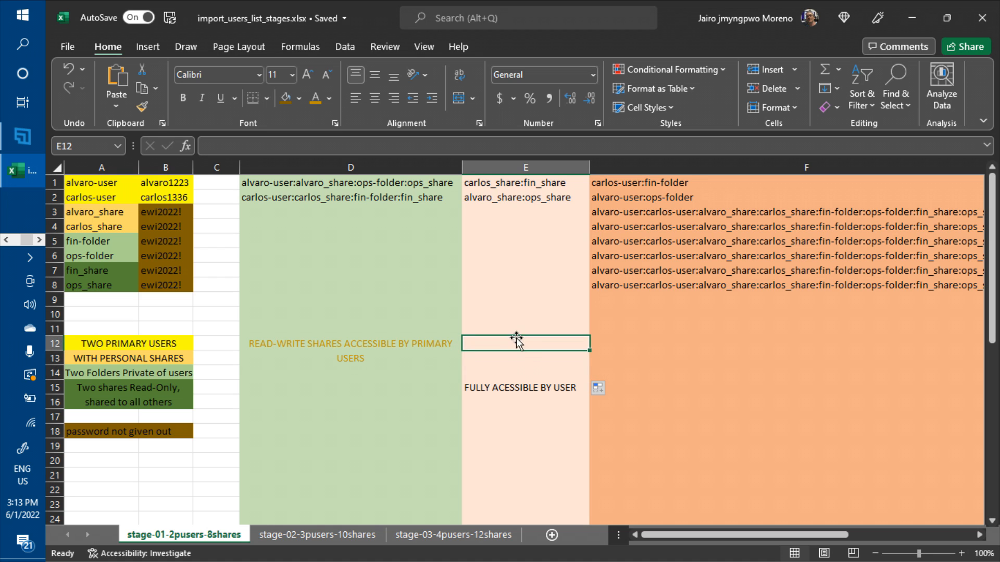
shift+click(524, 373)
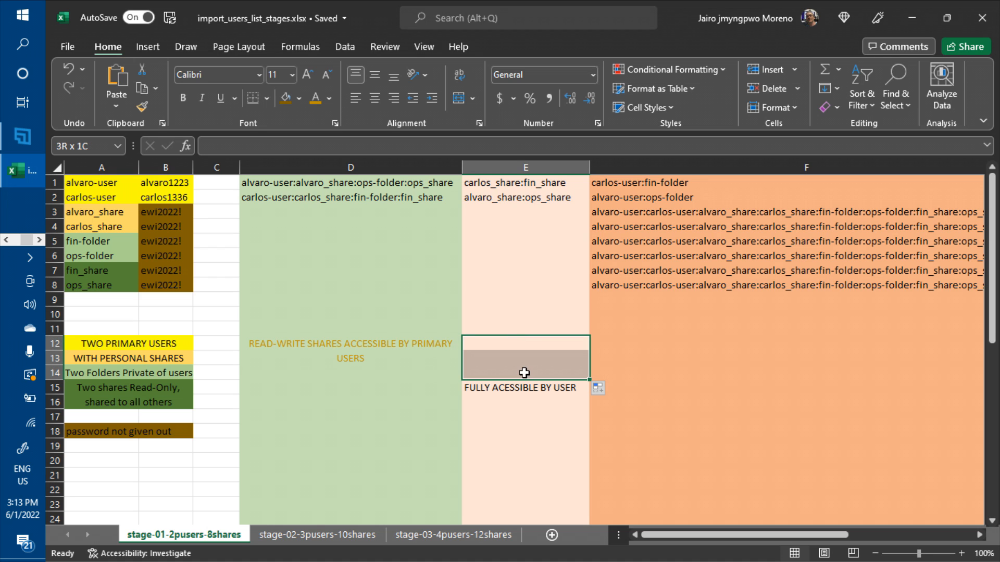
click(459, 95)
click(458, 74)
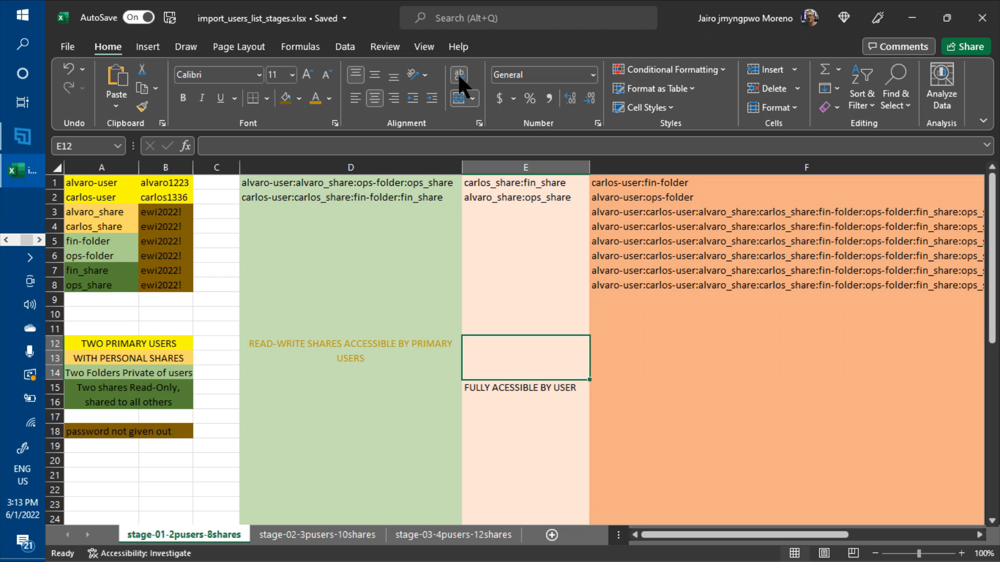
- Paste the cut label "READ-ONLY SHARES READABLE BY ALL OTHER USERS" into the merged cell E12:E14
double_click(508, 361)
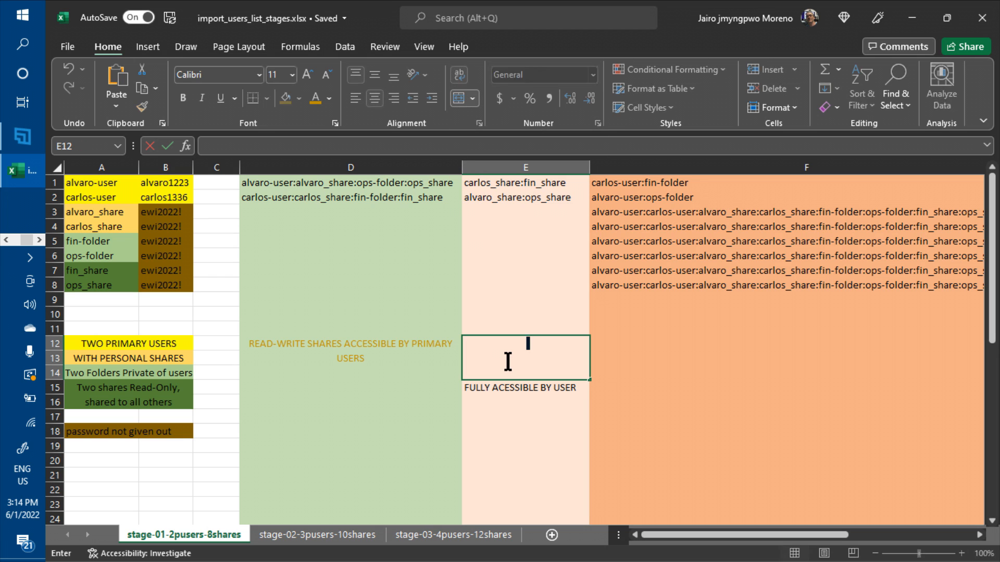
key(ctrl+v)
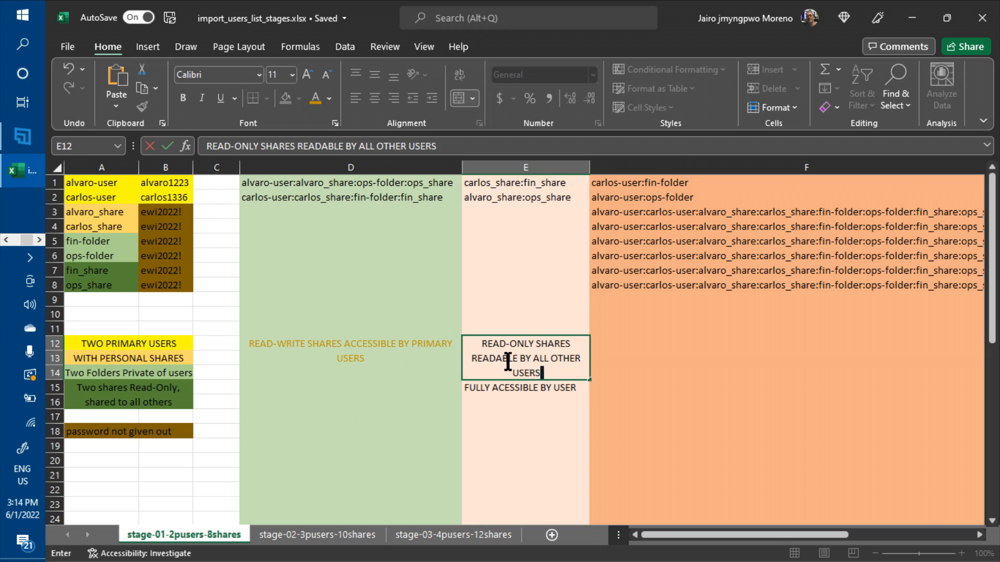
key(Return)
click(697, 447)
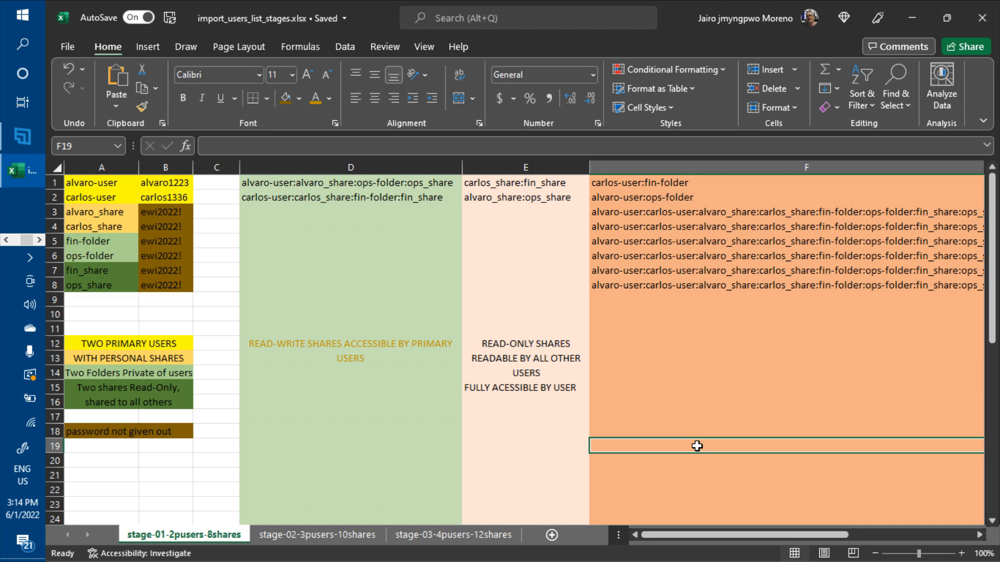
- Enter the label "DENIED ACCESS" in cell F12 of the orange column
click(686, 347)
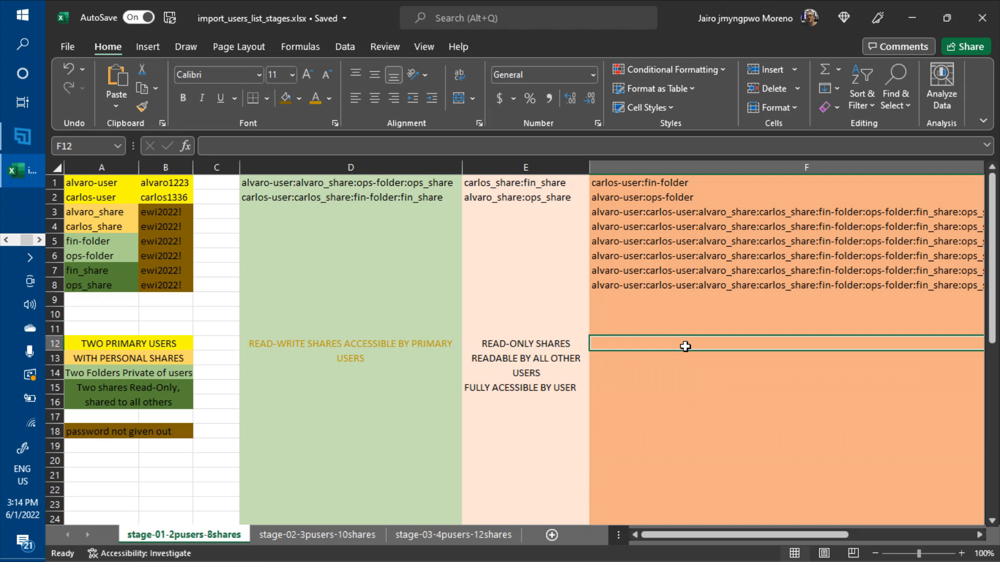
text(DE)
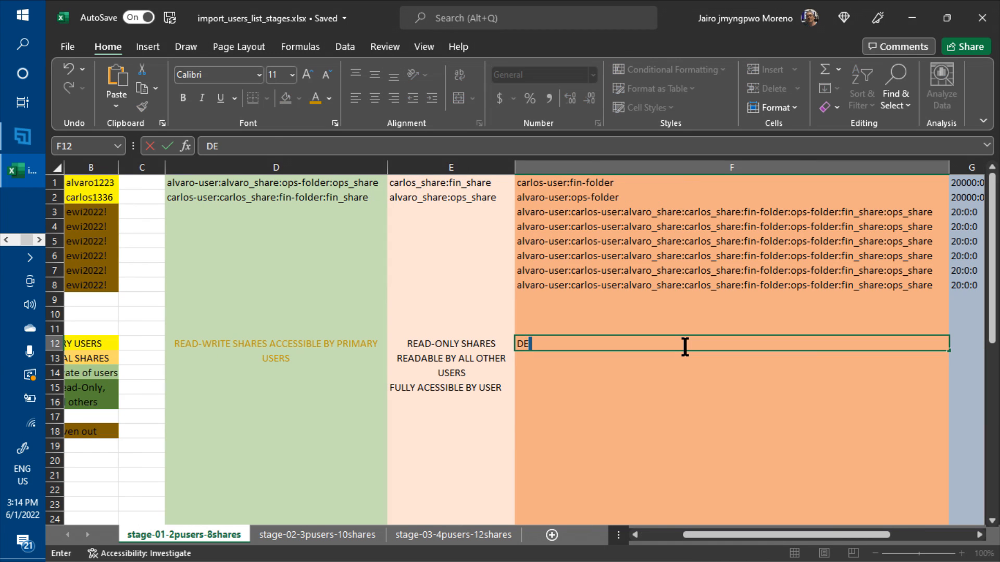
text(NIED ACCESS)
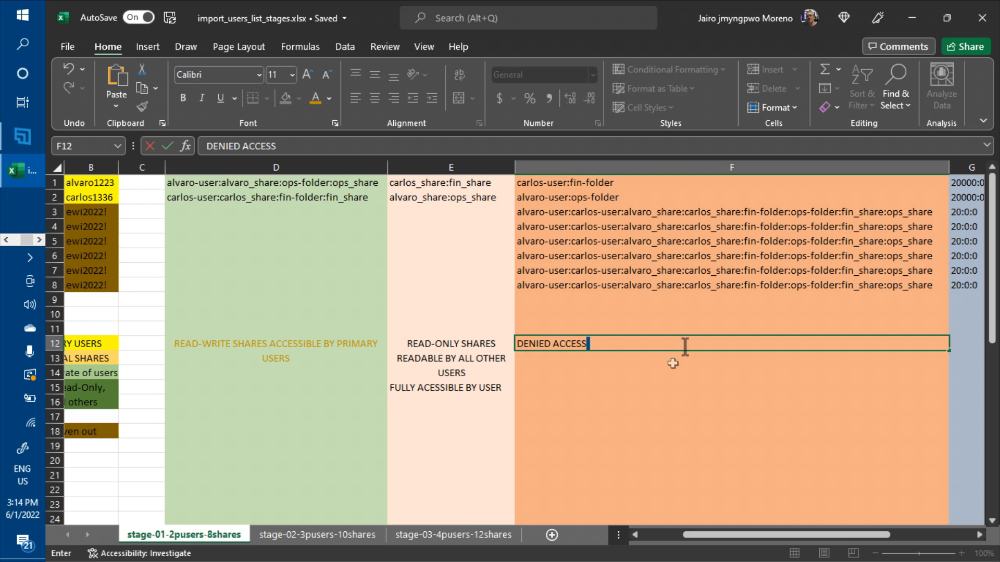
click(609, 359)
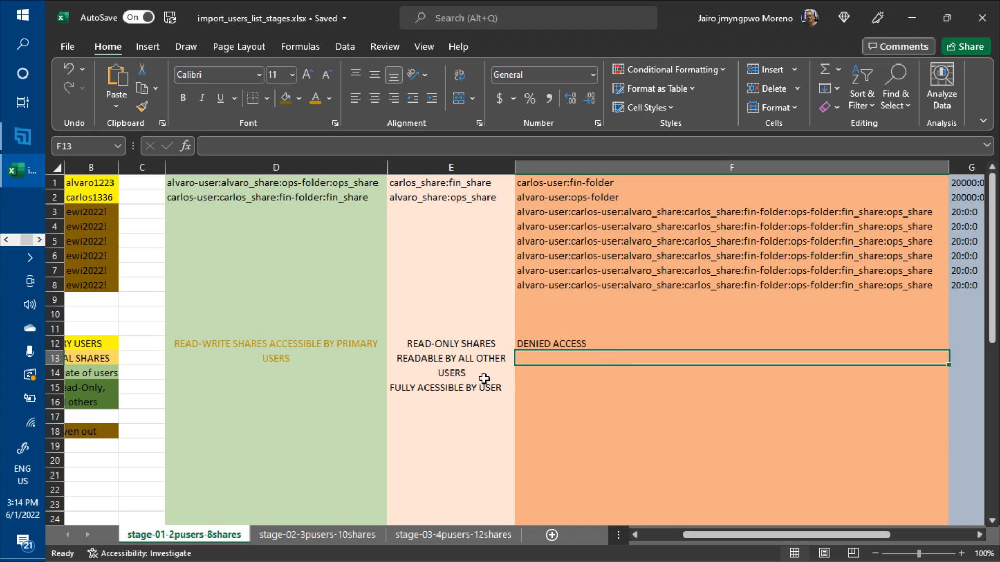
click(635, 536)
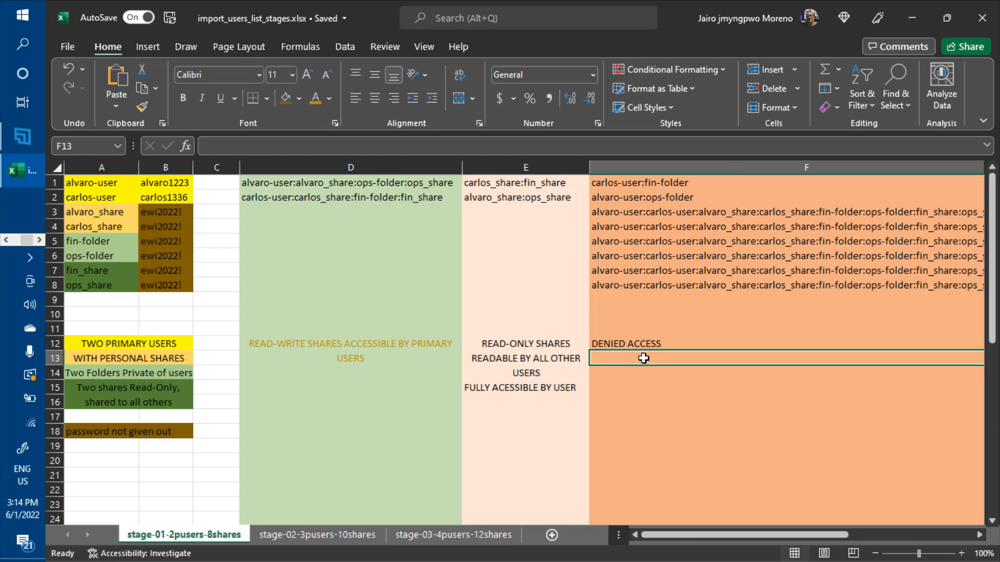
text(USERS ARE)
key(BackSpace)
key(BackSpace)
key(BackSpace)
key(BackSpace)
key(BackSpace)
key(BackSpace)
key(BackSpace)
key(BackSpace)
key(BackSpace)
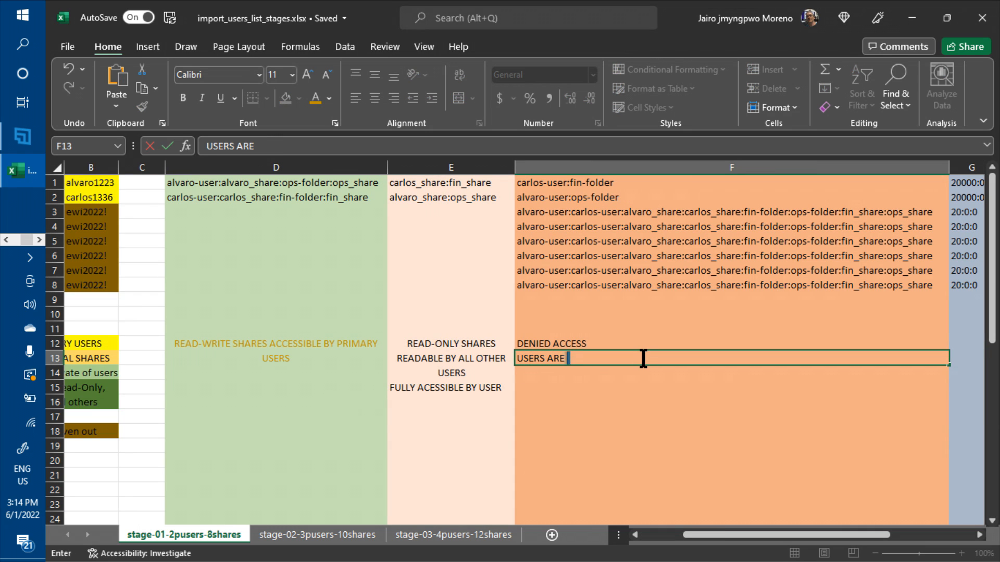
- Enter in cell F13: "A USER IS DENIED ACCESS TO ALL OTHER USERS, AND TO CERTAIN SHARES "OWNED" BY OTHER USERS."
text(A SUE)
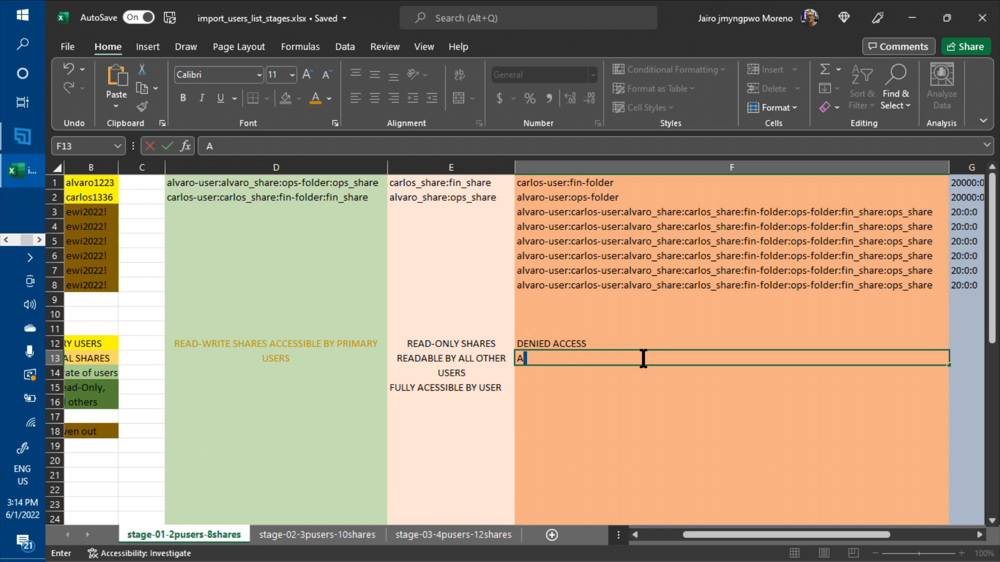
key(BackSpace)
key(BackSpace)
key(BackSpace)
text(USER IS DEN)
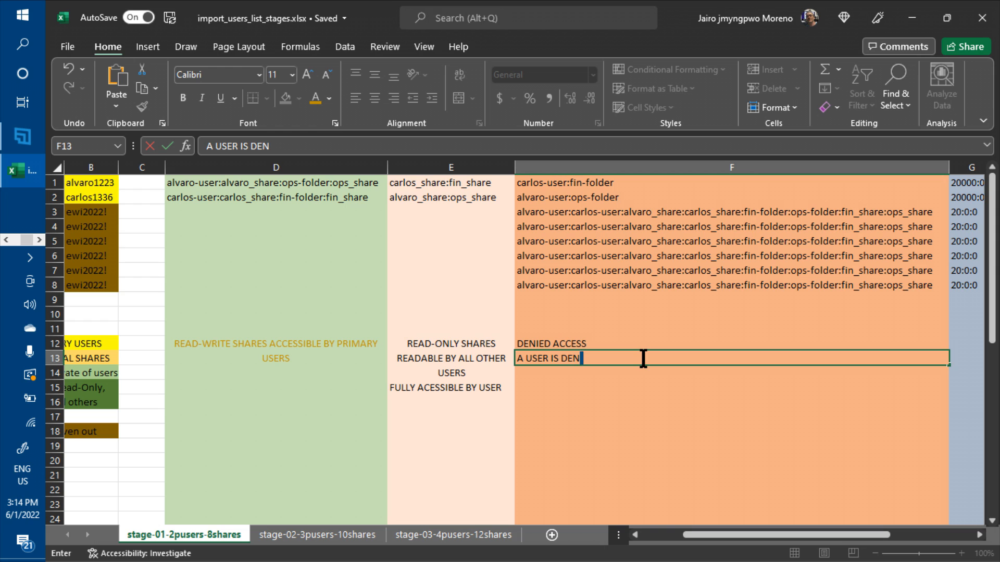
text(IED ACESS TO)
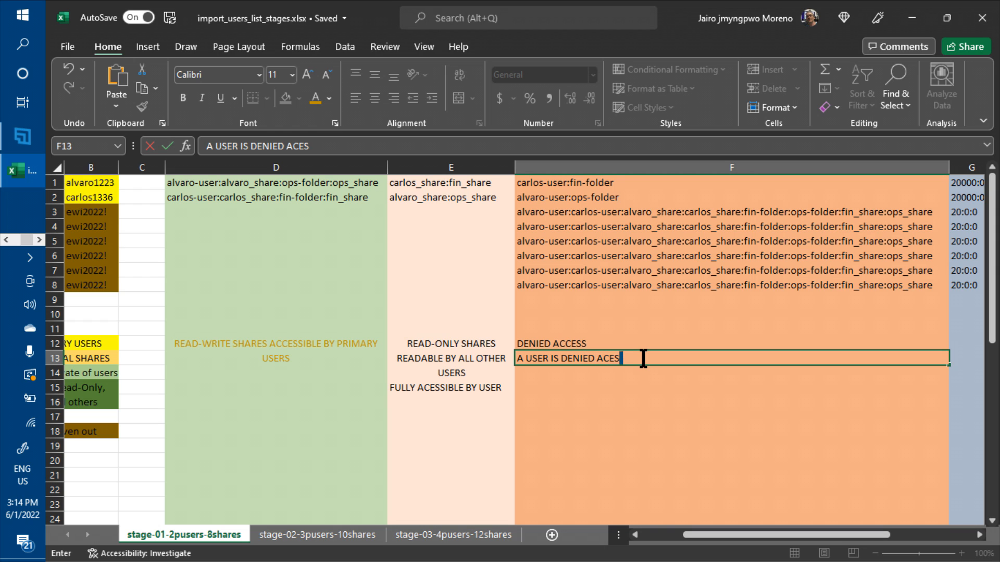
key(BackSpace)
key(BackSpace)
key(BackSpace)
key(BackSpace)
key(BackSpace)
key(BackSpace)
text(CESS TO ALL OTHER USERS)
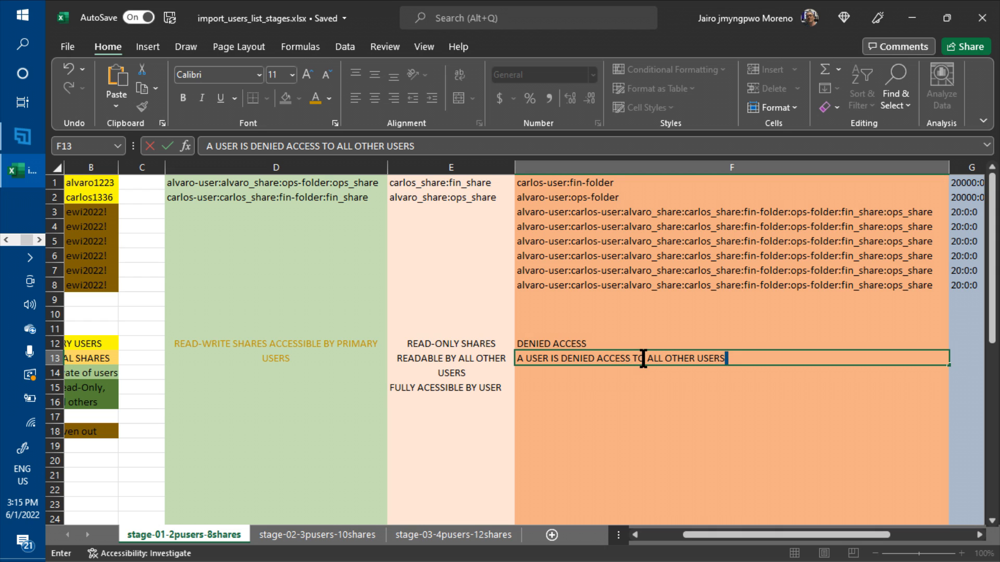
text(, AND TO CERTAIN SHARES)
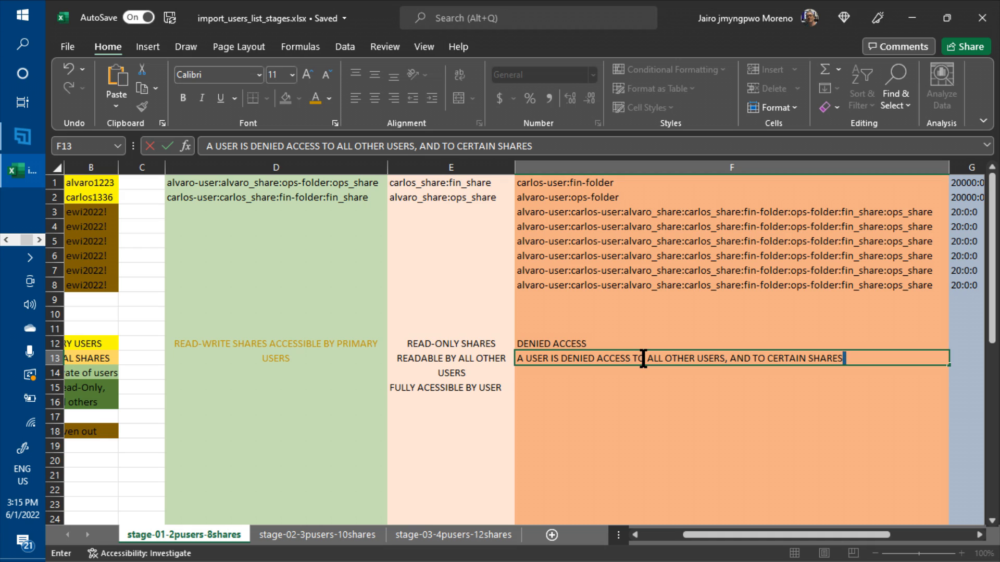
text( "OWNED" BY OTHER USERS.)
click(581, 416)
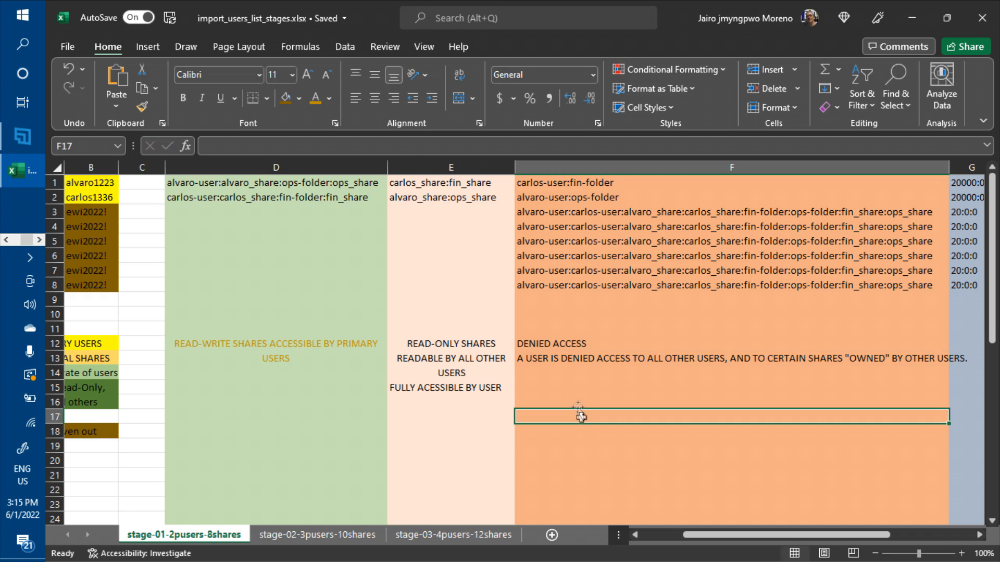
- Copy the whole denied-access sentence from cell F13 and clear it out of the cell
click(553, 359)
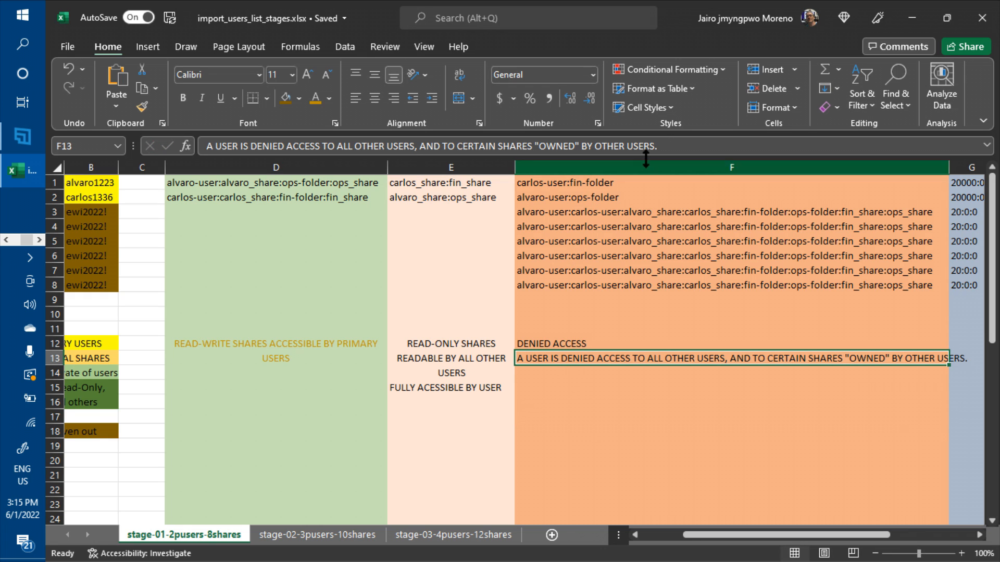
click(664, 144)
key(ctrl+a)
key(ctrl+c)
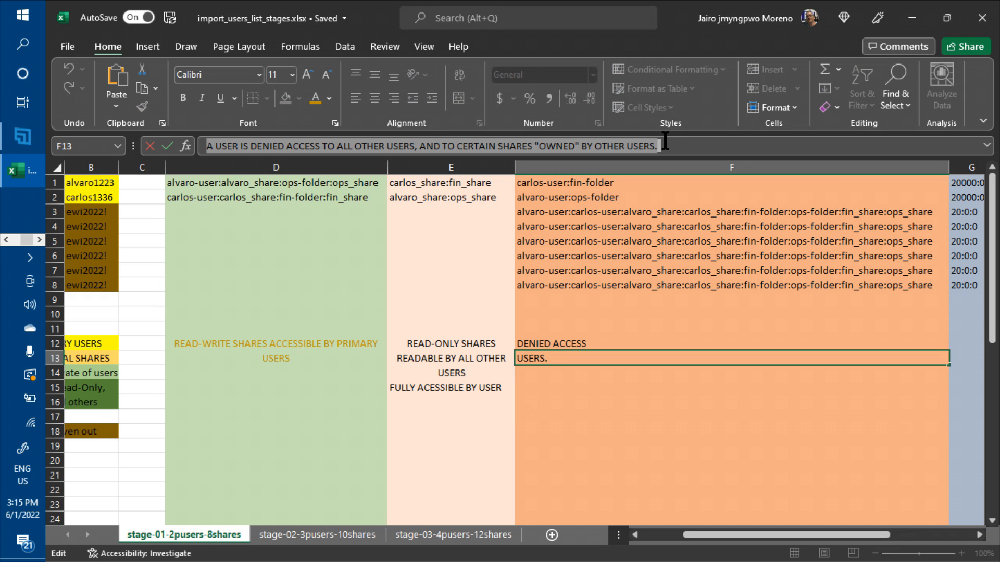
key(BackSpace)
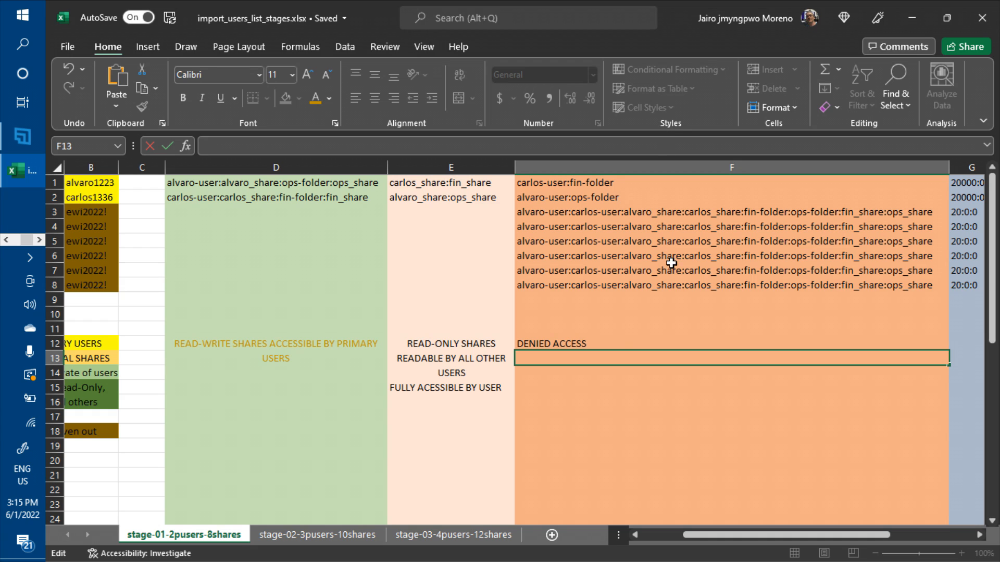
- Merge and center cells F13:F15 and turn on text wrapping for the merged cell
shift+click(615, 383)
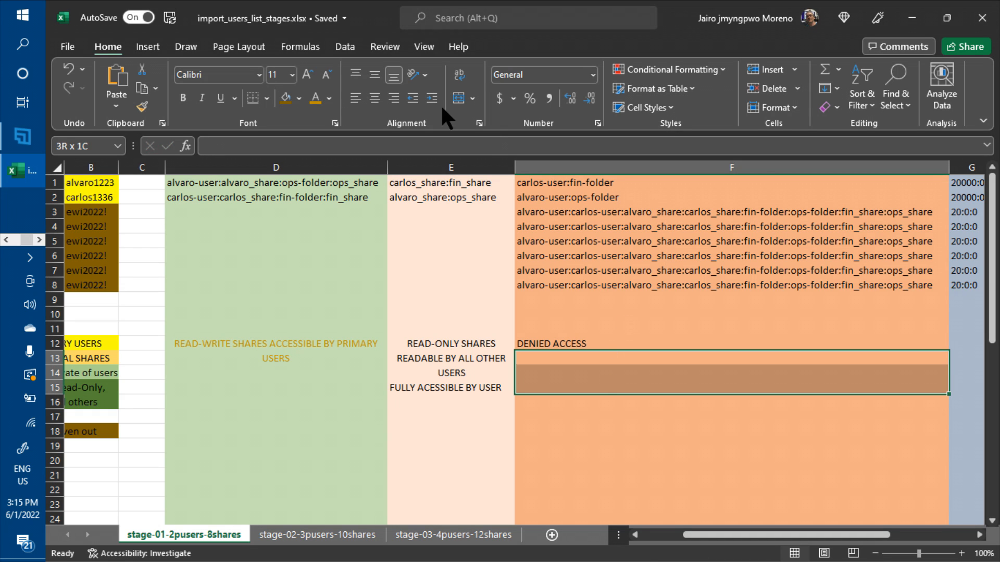
click(455, 98)
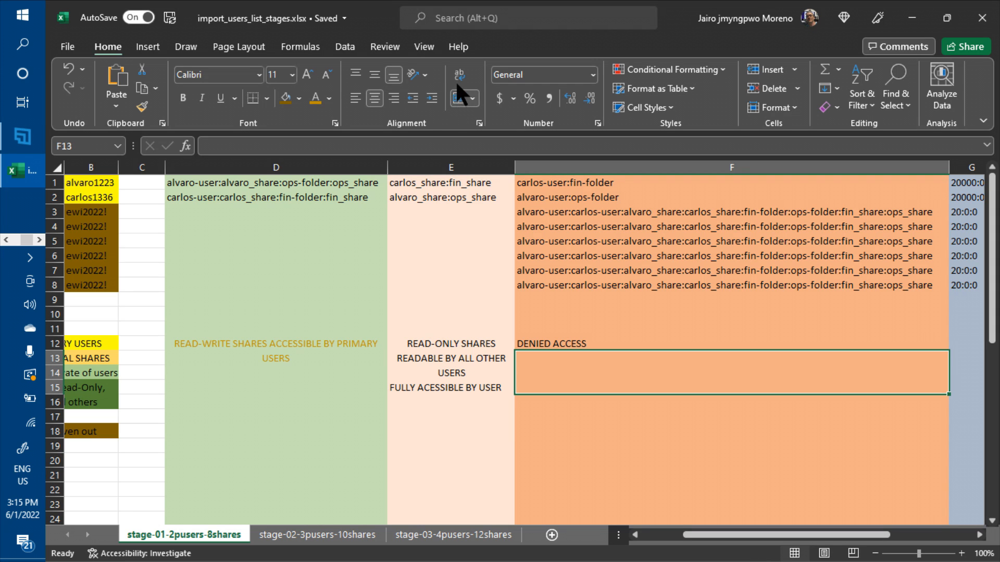
click(458, 76)
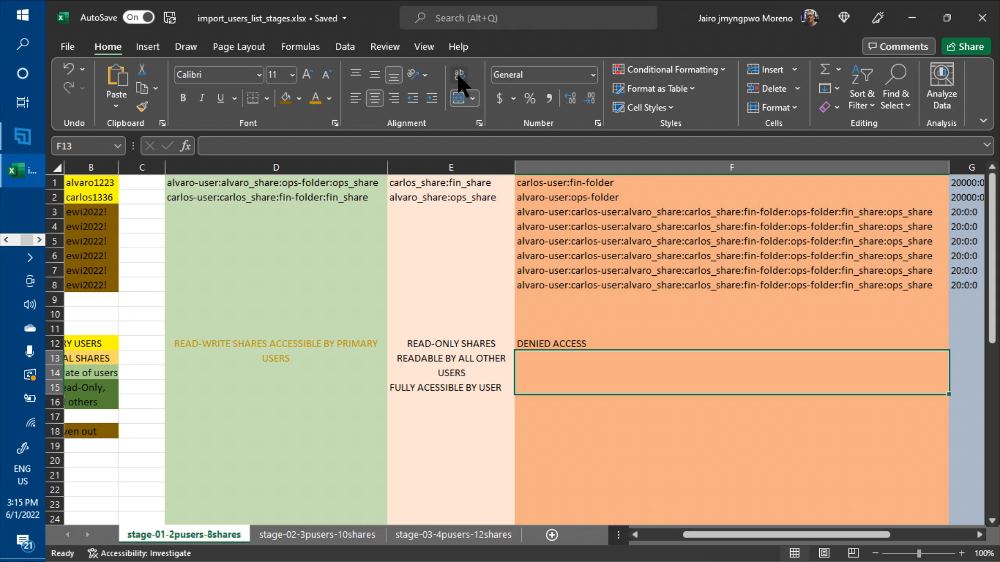
- Paste the copied denied-access sentence into the merged cell F13:F15
double_click(585, 364)
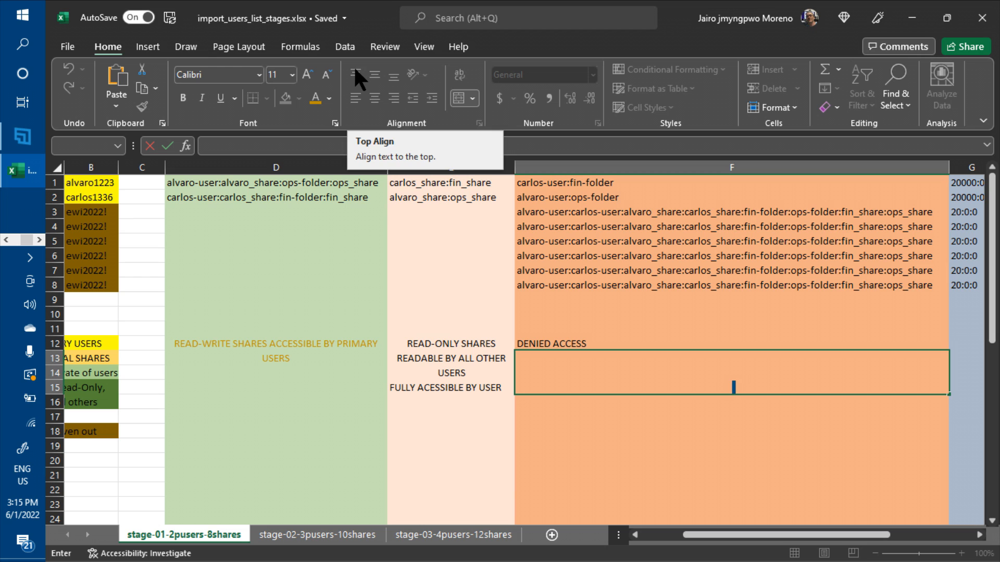
click(661, 375)
key(ctrl+v)
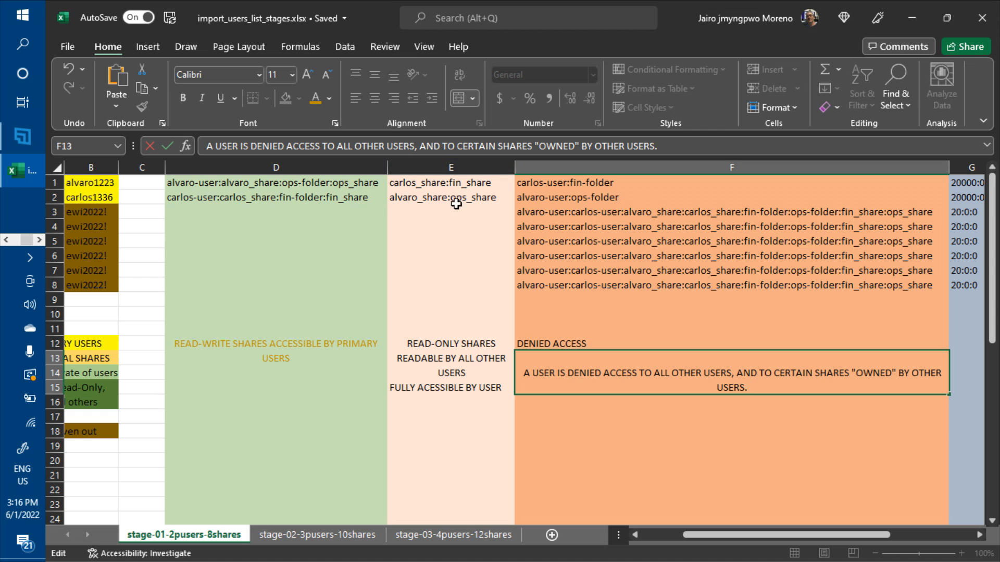
click(651, 422)
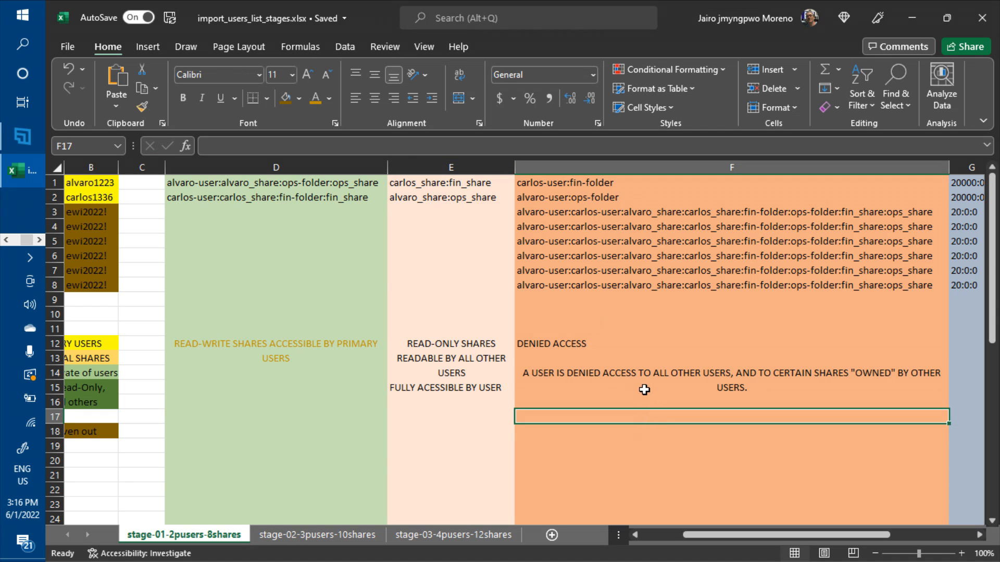
click(644, 389)
click(655, 462)
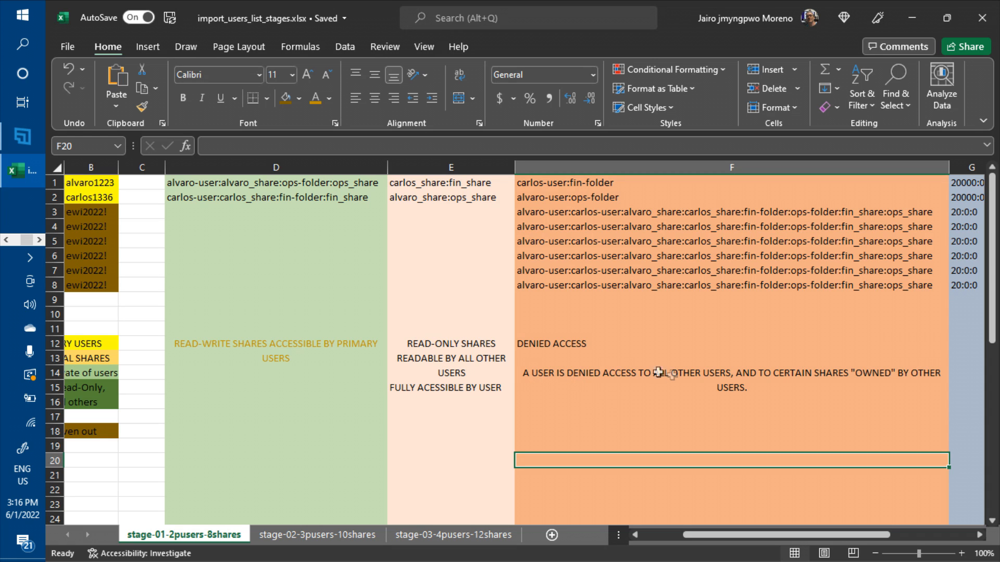
- Insert "A USER IS DENIED ACCESS" before "TO CERTAIN SHARES" in the denied-access sentence in merged cell F13
click(720, 375)
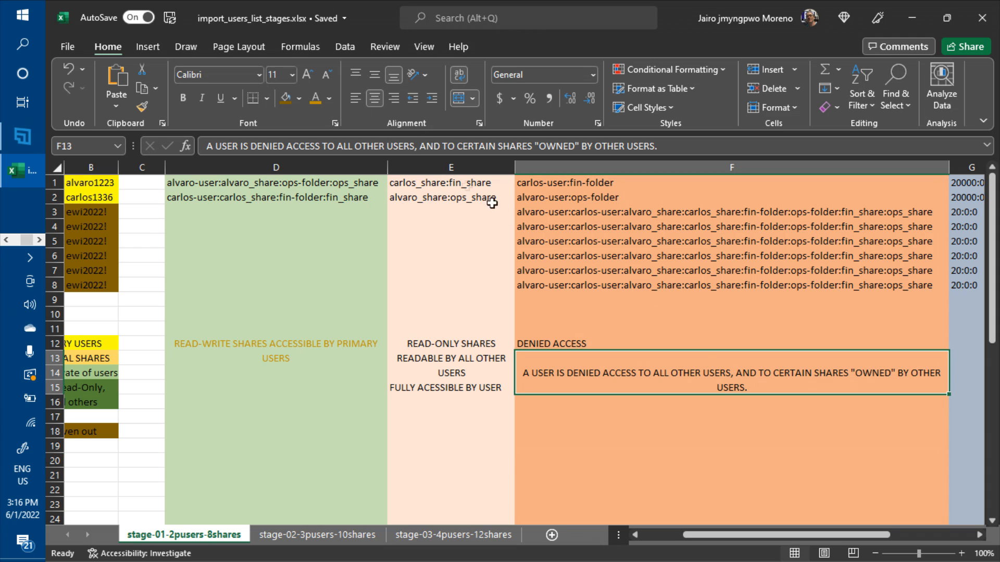
click(421, 147)
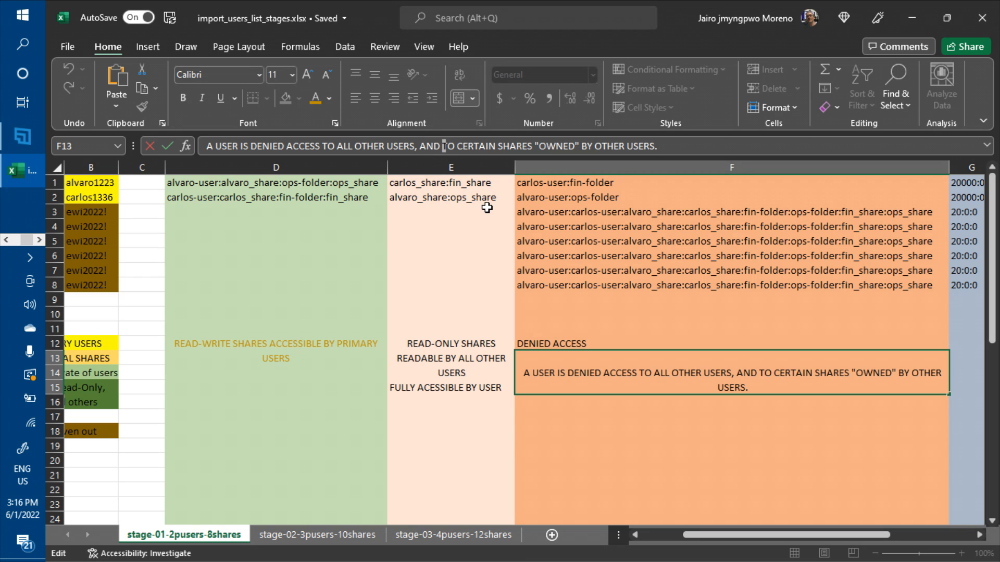
text(U)
key(BackSpace)
text(I)
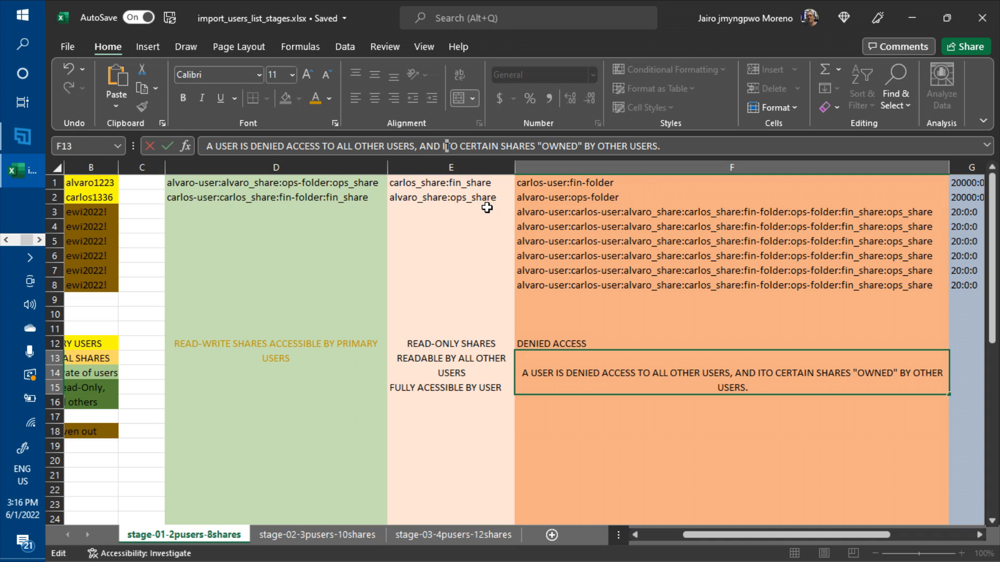
key(BackSpace)
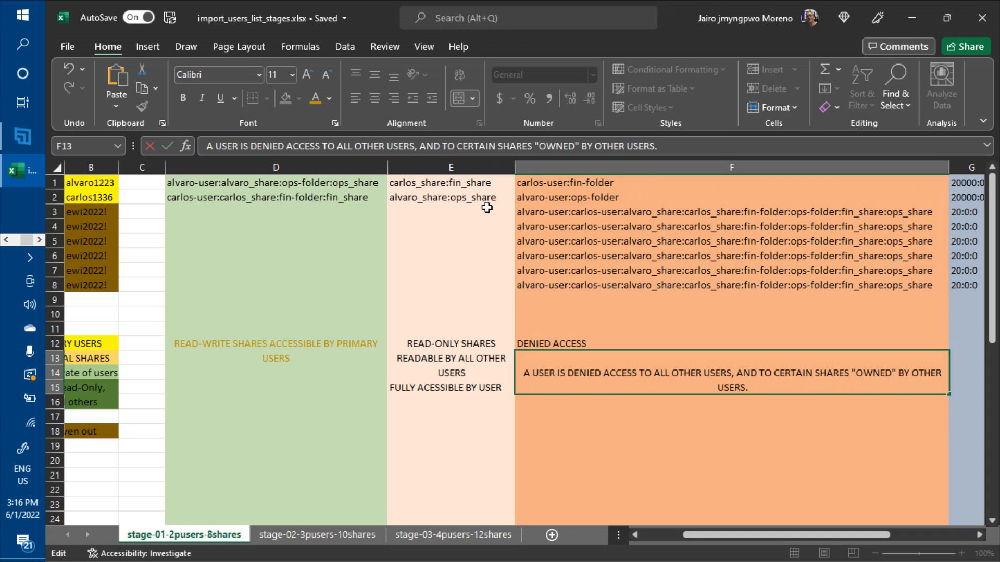
key(BackSpace)
key(BackSpace)
key(BackSpace)
text(ND )
text(A USER)
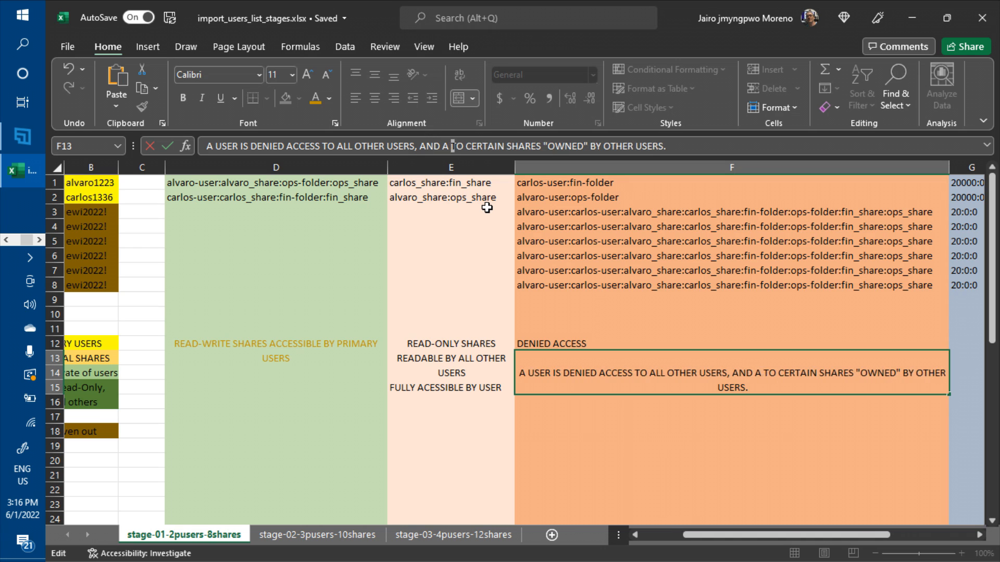
text( IS DENI)
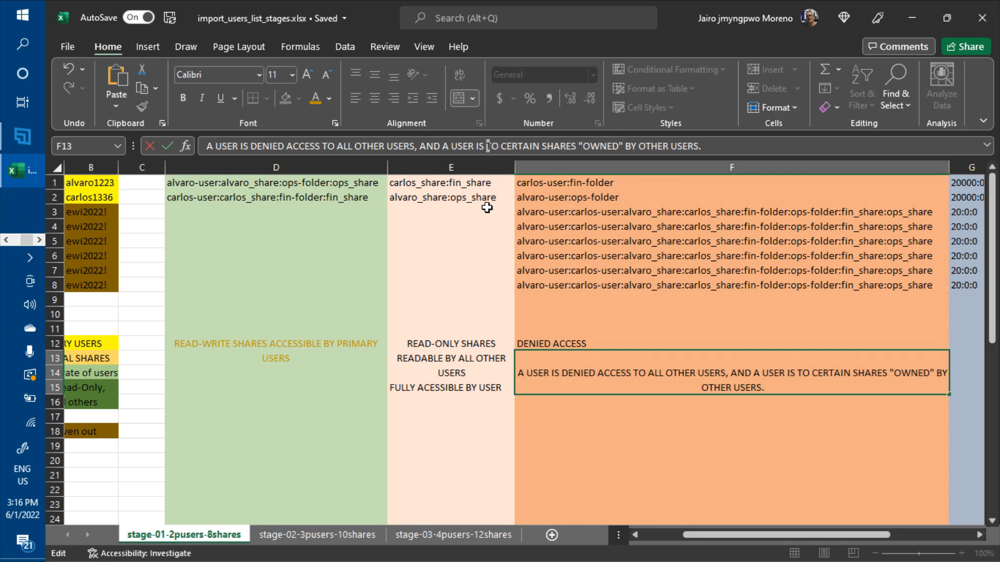
text(ED ACC)
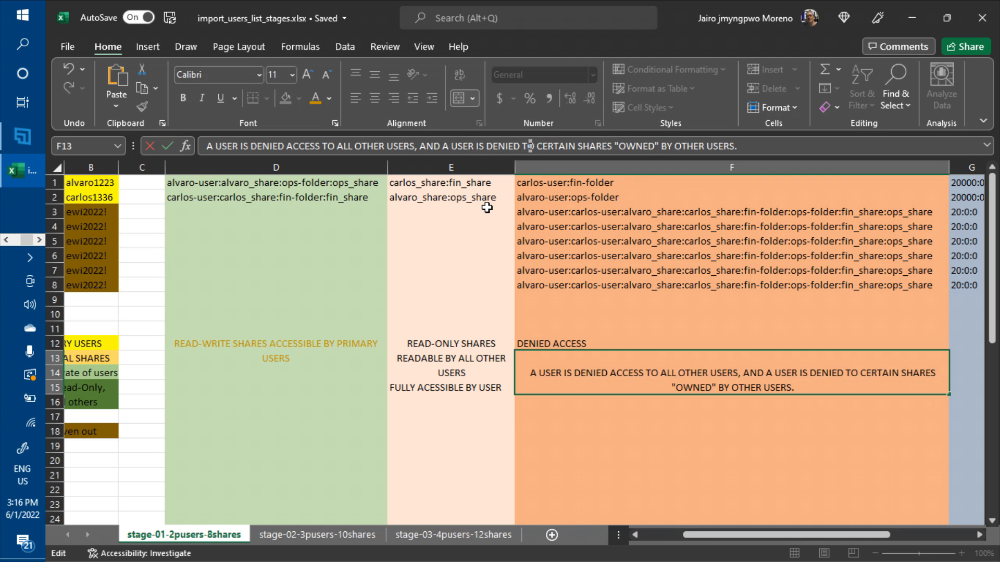
text(ESS)
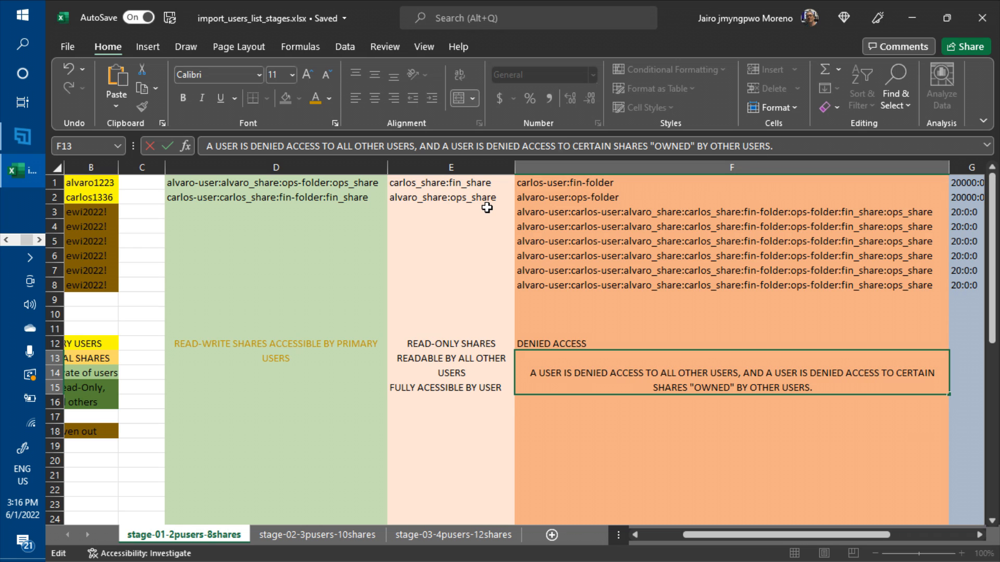
key(Return)
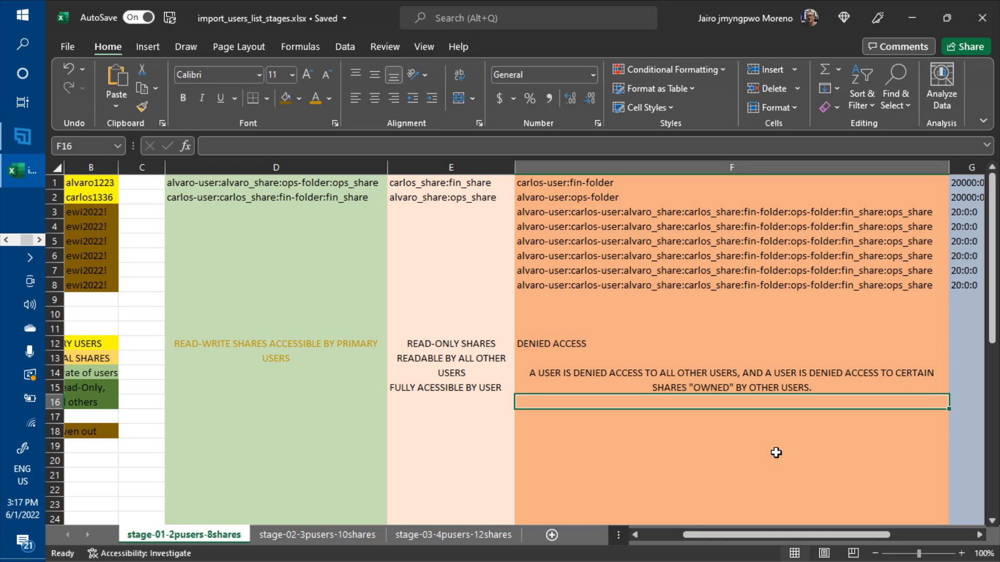
- Review the wording of the denied-access sentence in merged cell F13 from its beginning
click(644, 375)
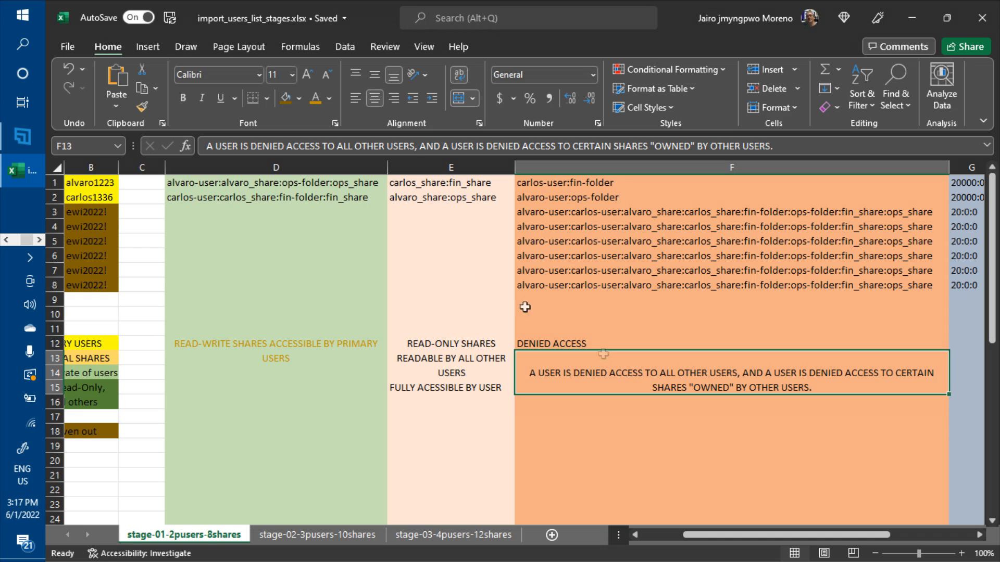
click(211, 146)
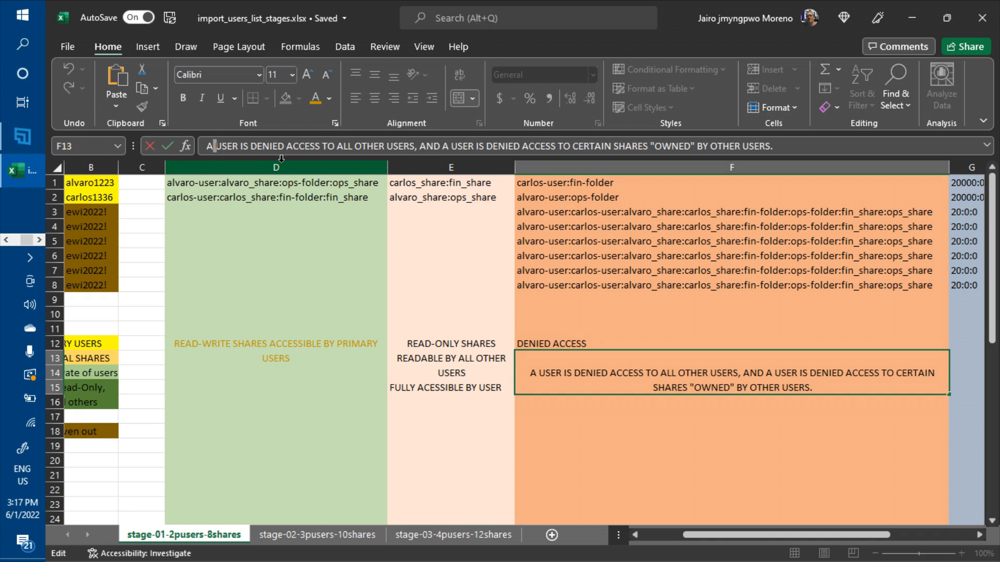
key(Left)
key(Right)
key(Right)
key(Right)
key(Right)
key(Right)
key(Right)
key(Right)
key(Right)
key(Right)
key(Right)
key(Right)
key(Right)
key(Right)
key(Right)
key(Right)
key(Right)
key(Right)
key(Right)
key(Right)
key(Right)
key(Right)
key(Right)
key(Right)
key(Right)
key(Right)
key(Return)
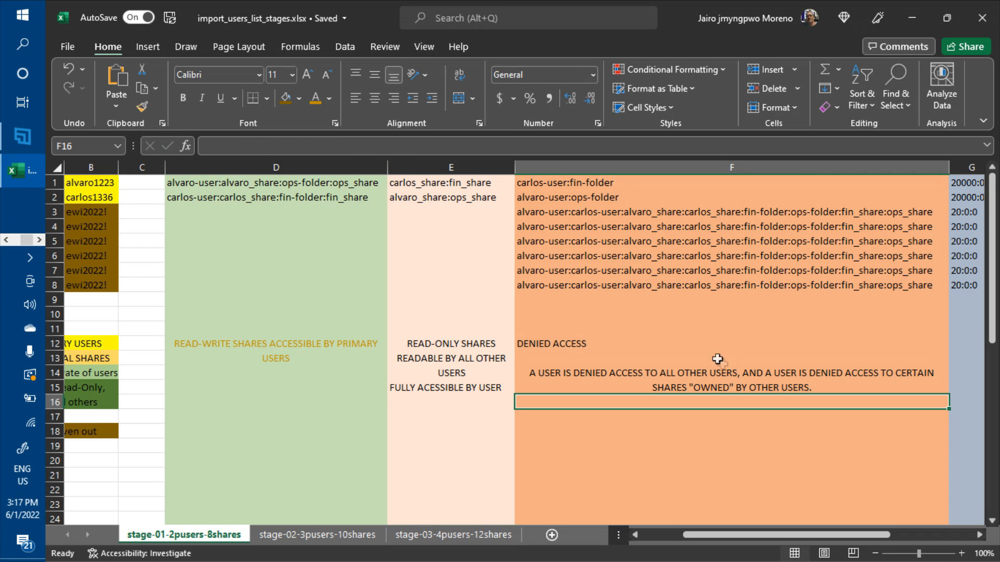
- Replace "IS" with "MAY BE" in the second clause of the sentence in merged cell F13
click(732, 384)
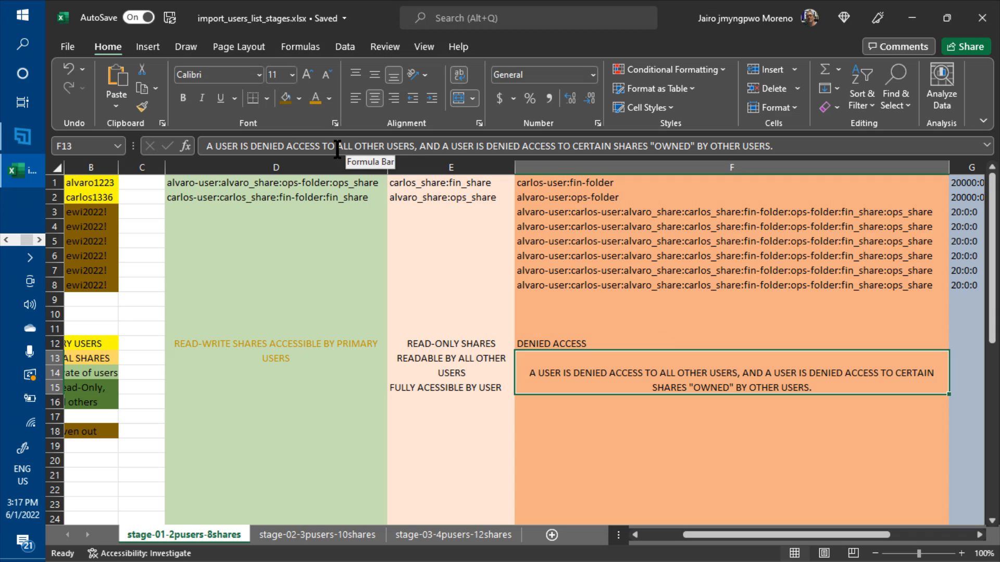
click(253, 147)
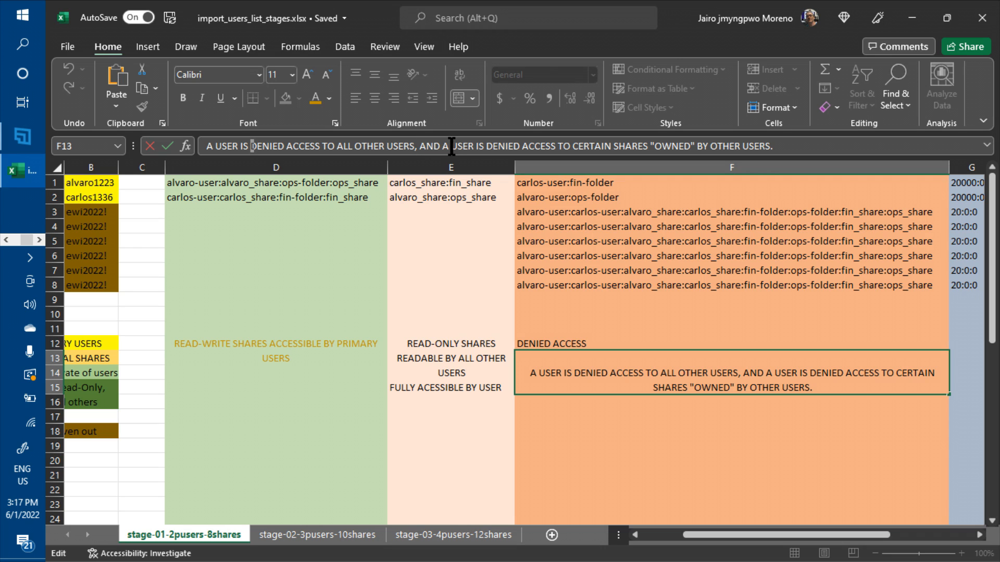
click(422, 145)
key(Right)
key(Right)
key(Right)
key(Right)
key(Right)
key(Right)
key(Right)
key(Right)
key(Right)
key(Right)
key(Right)
text(MAY BE)
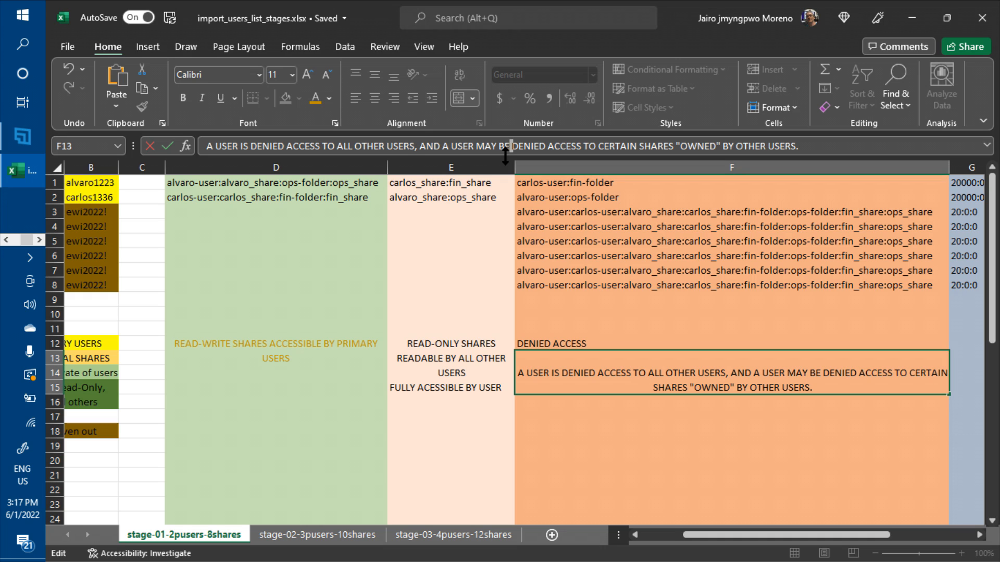
- Copy the clause "A USER MAY BE DENIED ACCESS TO CERTAIN SHARES "OWNED" BY OTHER USERS" from F13 and delete it there
key(Left)
key(Left)
key(Left)
key(Left)
key(Left)
key(Left)
key(Left)
key(Left)
key(Left)
key(Left)
key(Left)
key(Left)
key(Left)
key(shift+Right)
key(shift+Right)
key(shift+Right)
key(shift+Right)
key(shift+Right)
key(shift+Right)
key(shift+Right)
key(shift+Right)
key(shift+Right)
key(shift+Right)
key(shift+Right)
key(shift+Right)
key(shift+Right)
key(shift+Right)
key(shift+Right)
key(shift+Right)
key(shift+Right)
key(shift+Right)
key(shift+Right)
key(shift+Right)
key(shift+Right)
key(shift+Right)
key(shift+Right)
key(shift+Right)
key(shift+Right)
key(shift+Right)
key(shift+Right)
key(shift+Right)
key(shift+Right)
key(shift+Right)
key(shift+Right)
key(shift+Right)
key(shift+Right)
key(shift+Right)
key(shift+Right)
key(shift+Right)
key(shift+Right)
key(shift+Right)
key(shift+Right)
key(shift+Right)
key(ctrl+c)
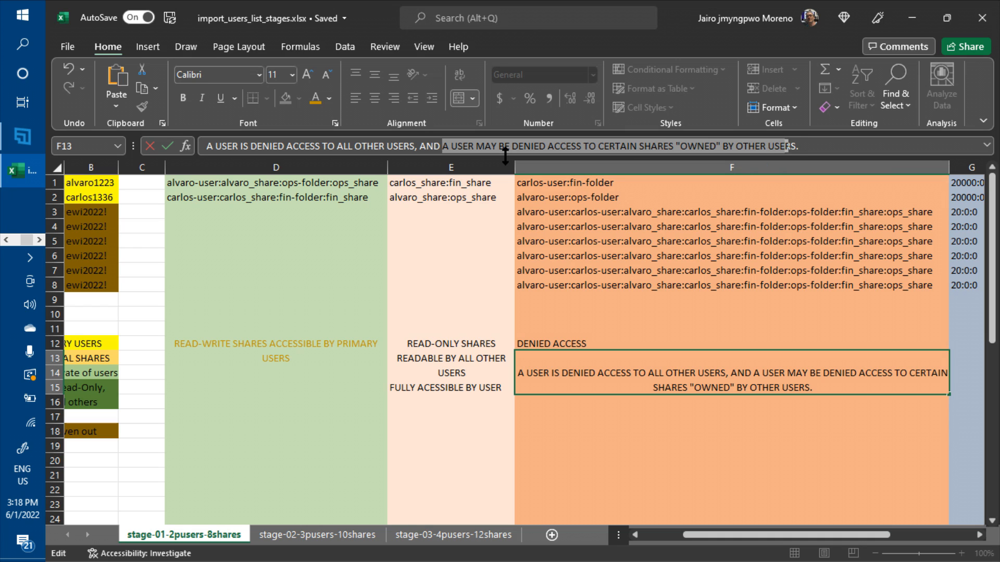
key(BackSpace)
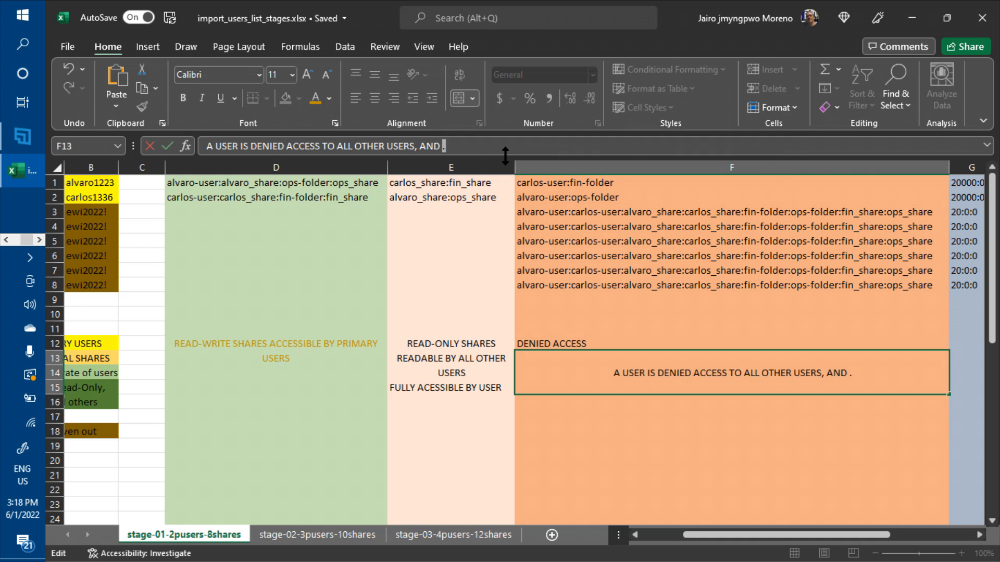
- Remove the leftover ", AND" so F13 reads "A USER IS DENIED ACCESS TO ALL OTHER USERS ."
key(BackSpace)
key(BackSpace)
key(BackSpace)
key(BackSpace)
key(BackSpace)
key(BackSpace)
text(S)
key(Return)
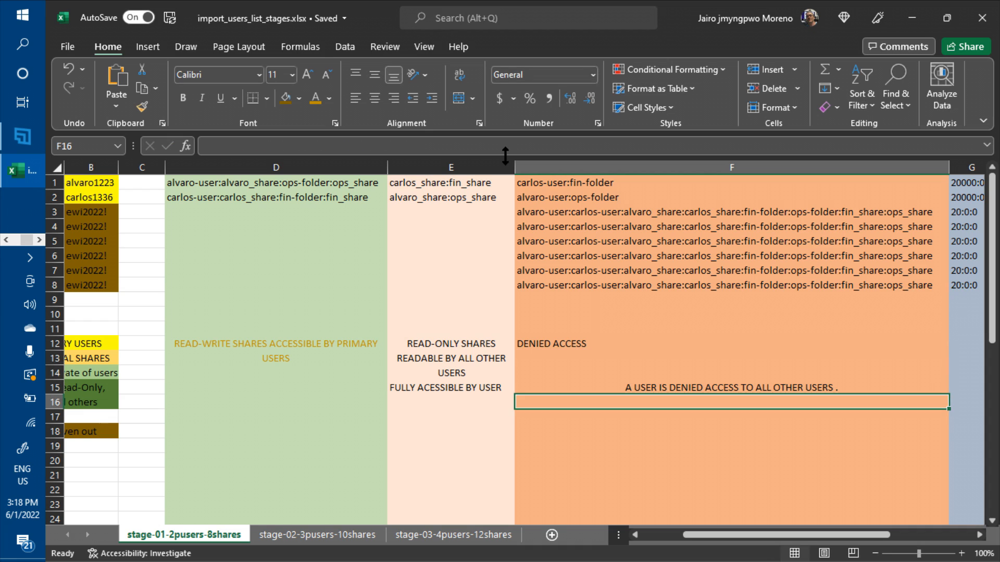
- Paste the copied clause about certain "owned" shares into cell F16
click(627, 380)
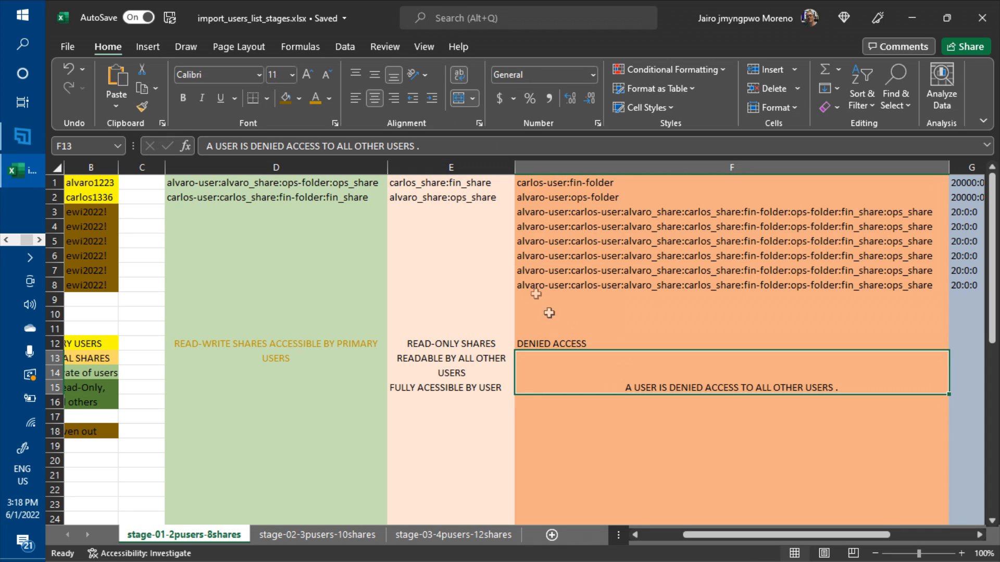
click(567, 404)
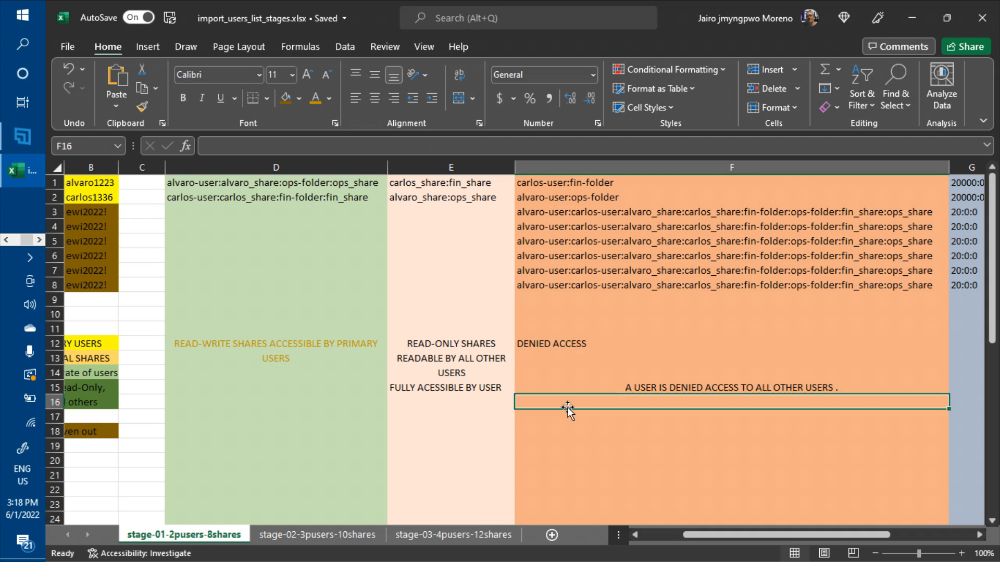
key(ctrl+v)
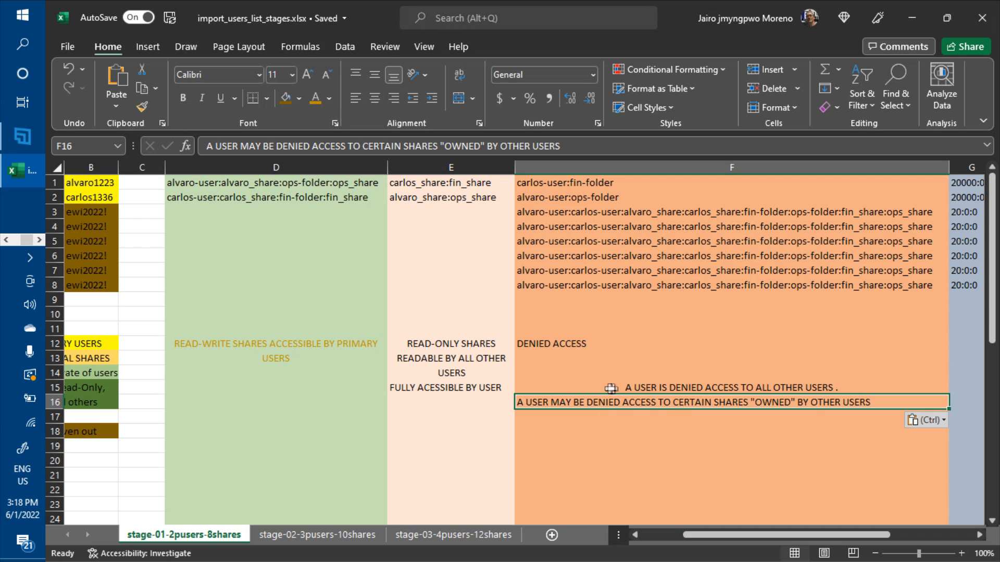
- Copy the sentence "A USER IS DENIED ACCESS TO ALL OTHER USERS ." from merged cell F13 and clear it out of the cell
click(613, 388)
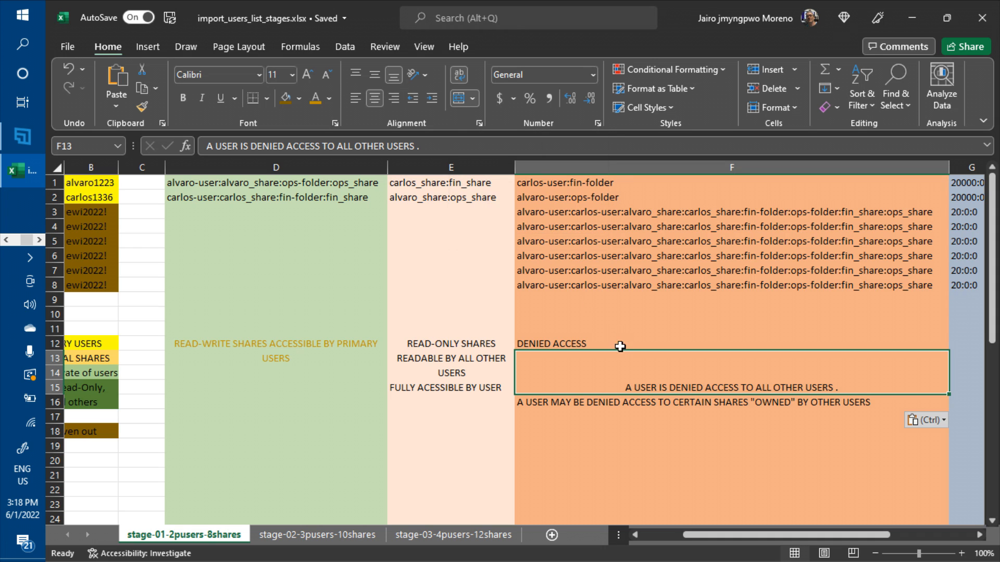
click(427, 148)
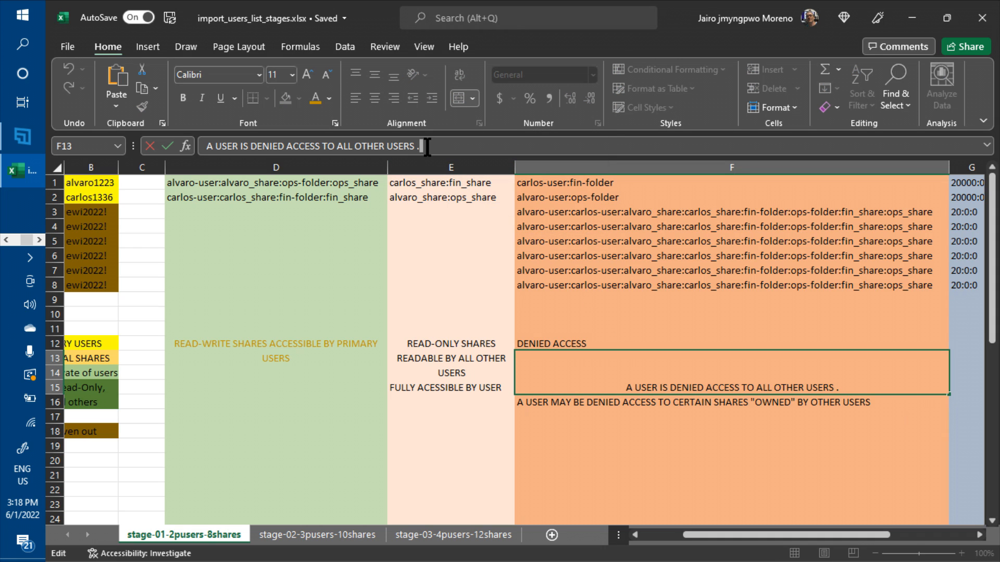
key(ctrl+a)
key(ctrl+c)
key(BackSpace)
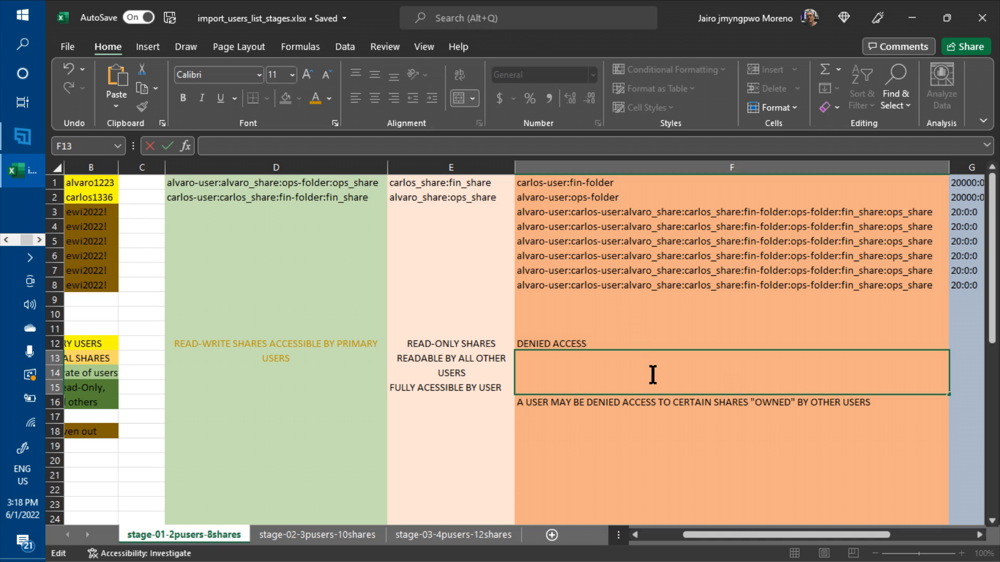
click(631, 344)
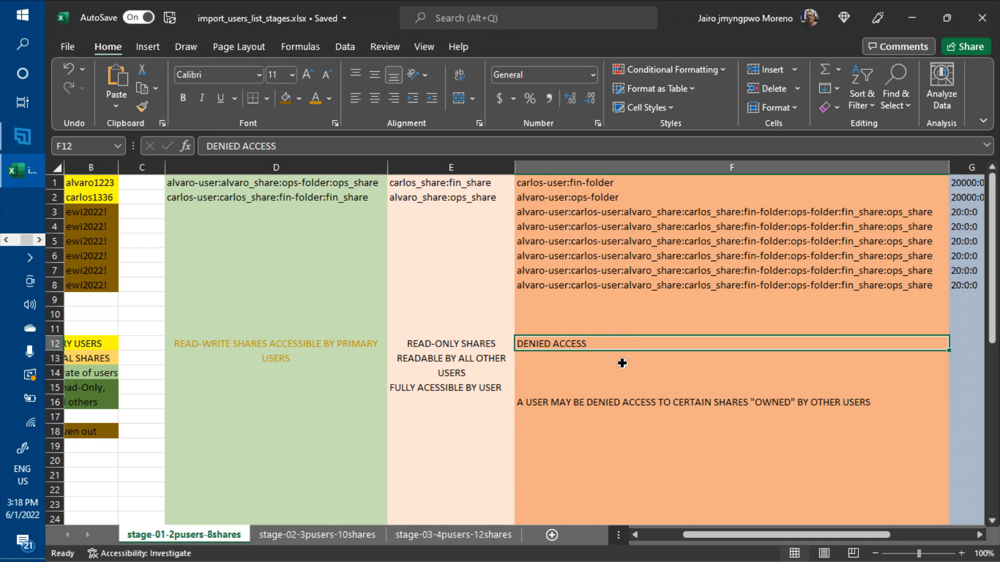
- Unmerge the empty merged cell F13:F15
click(623, 363)
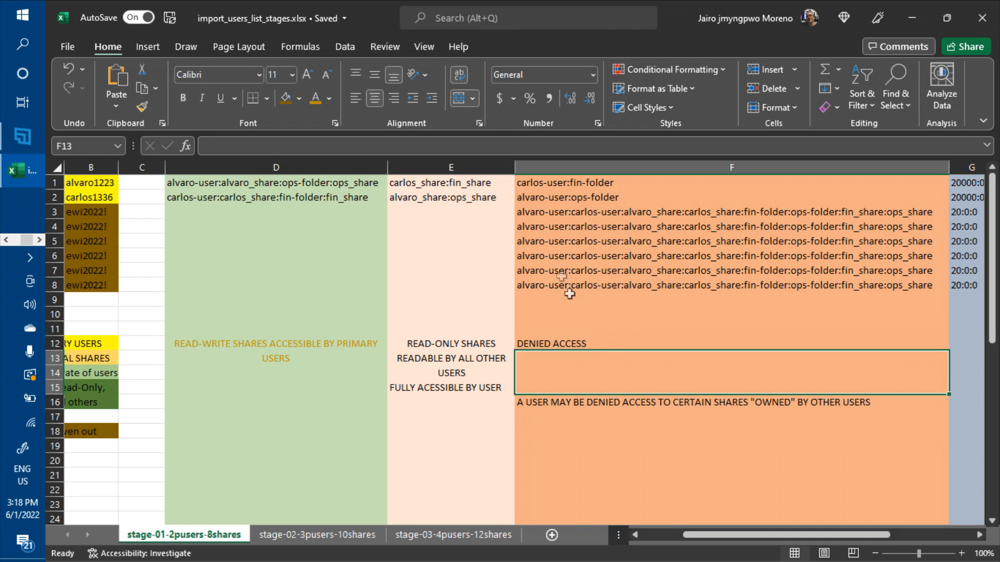
click(458, 97)
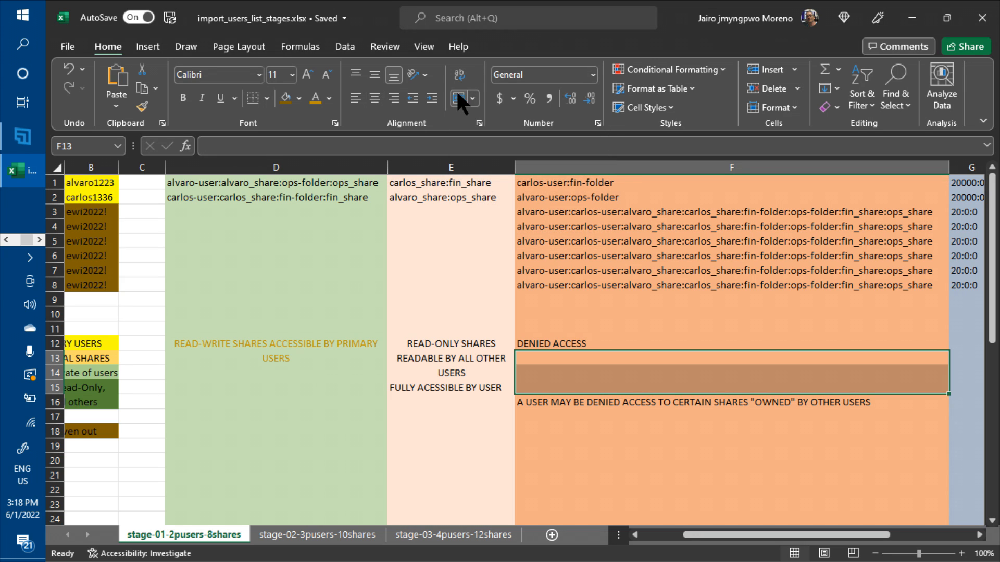
click(569, 359)
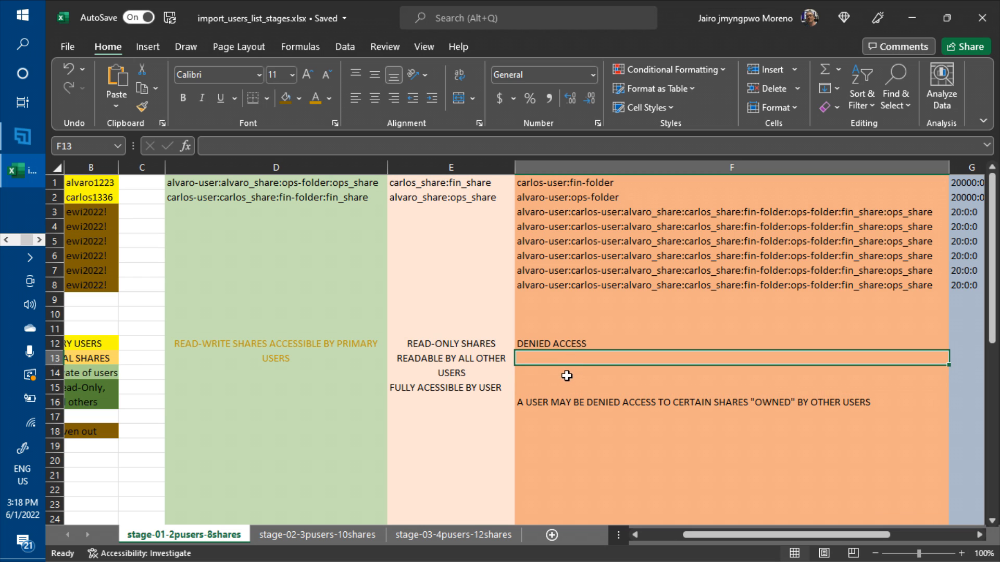
- Paste the copied sentence about being denied access to all other users into cell F14
click(567, 375)
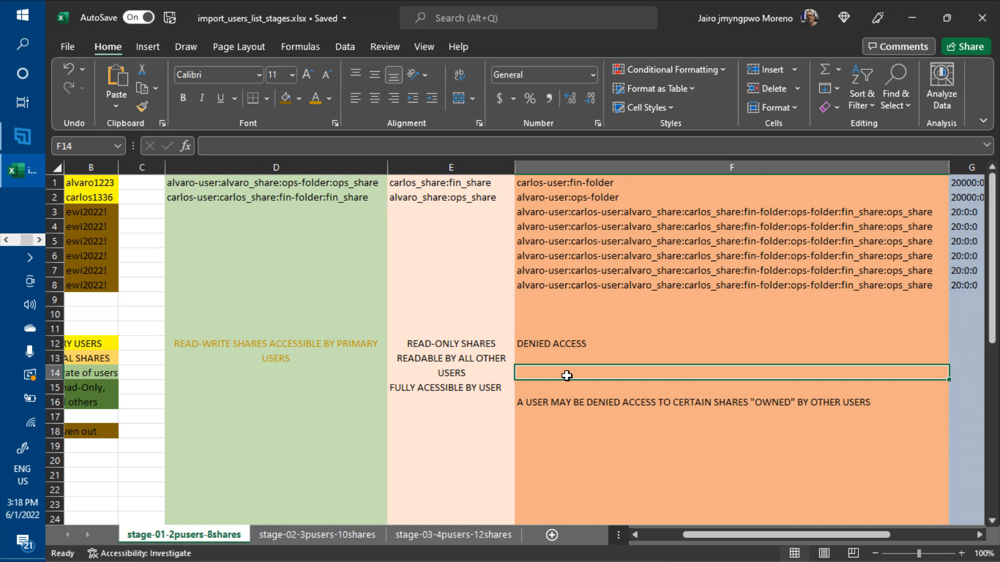
key(ctrl+v)
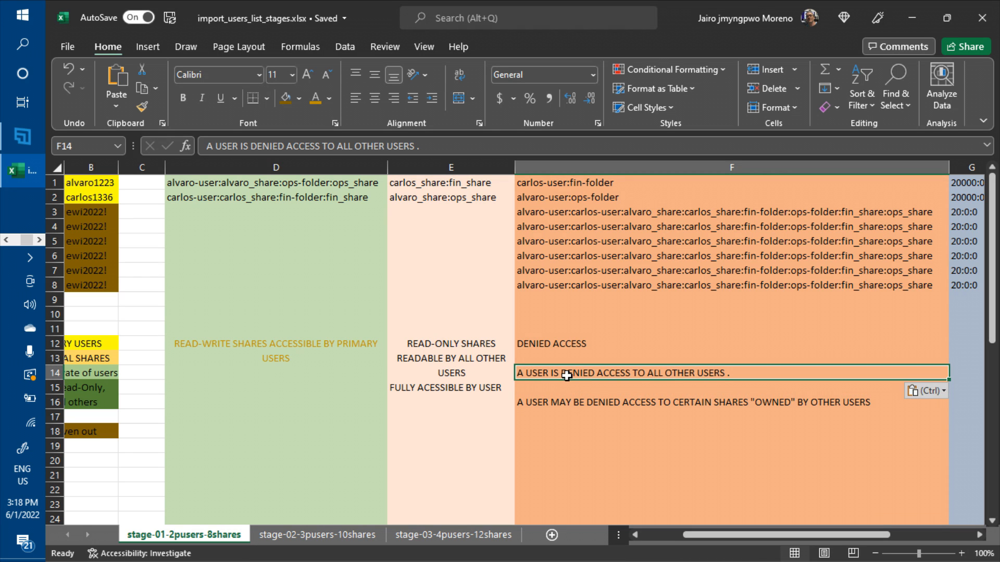
click(583, 429)
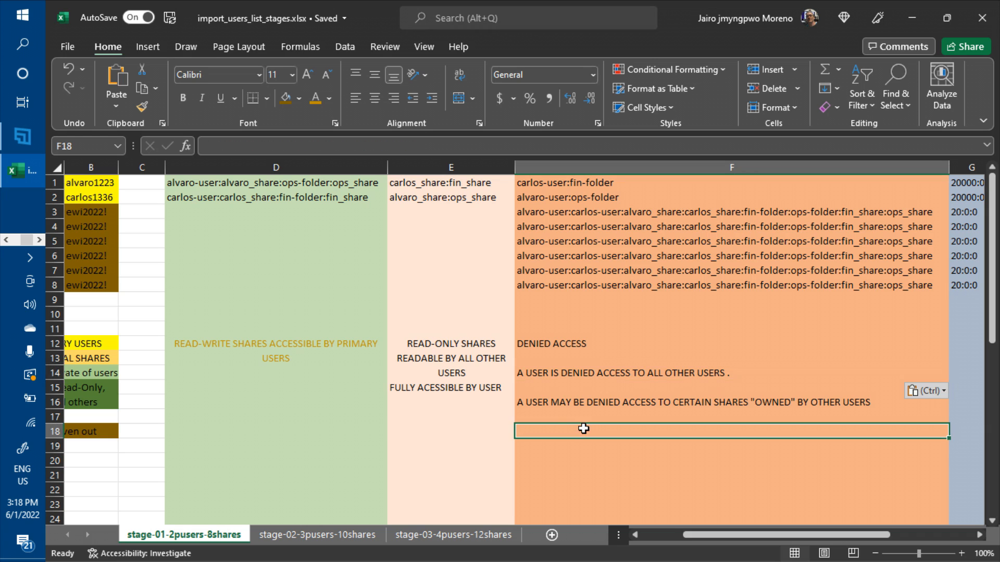
- Move the sentence about all other users from cell F14 to F13, directly below the DENIED ACCESS heading
click(557, 373)
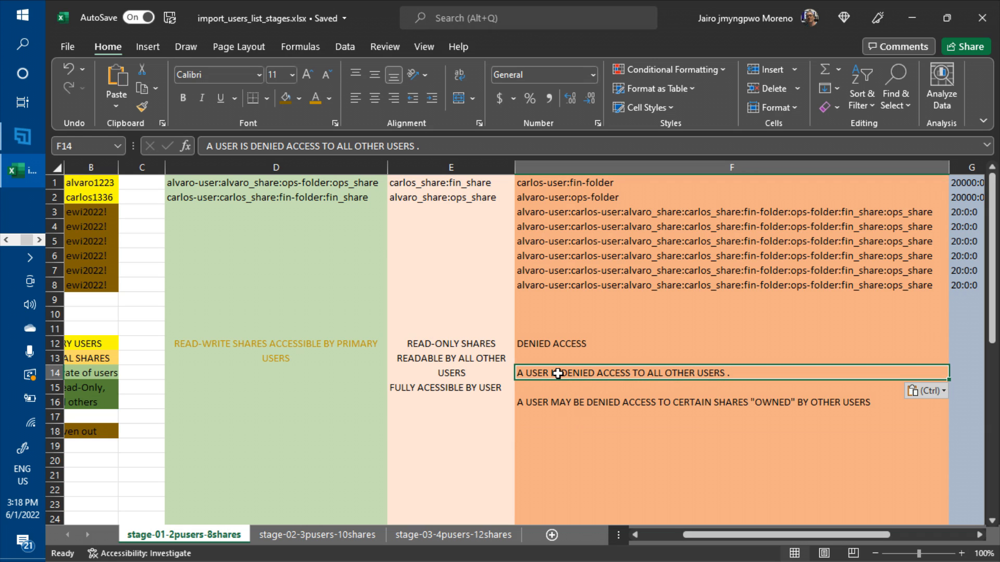
key(ctrl+c)
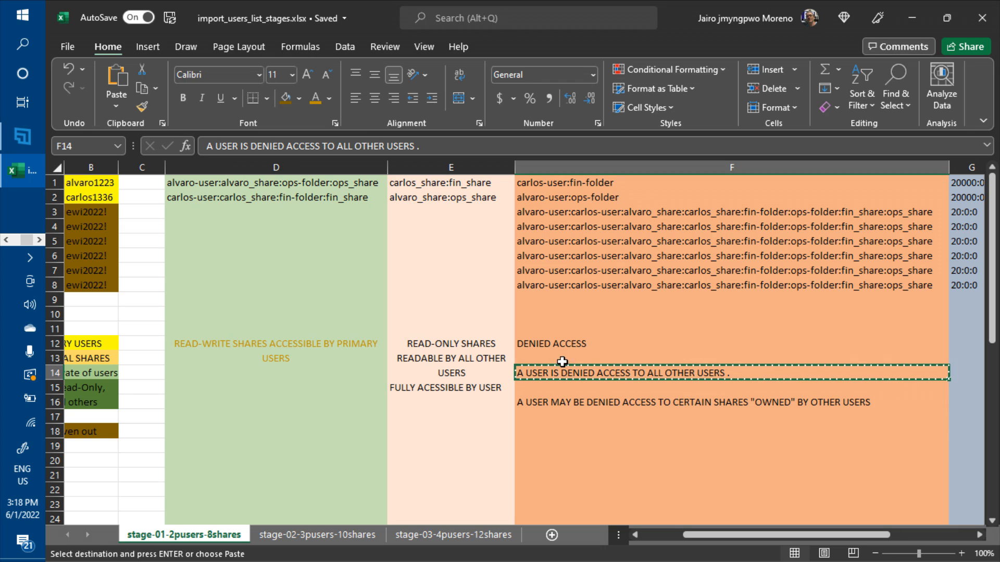
click(564, 359)
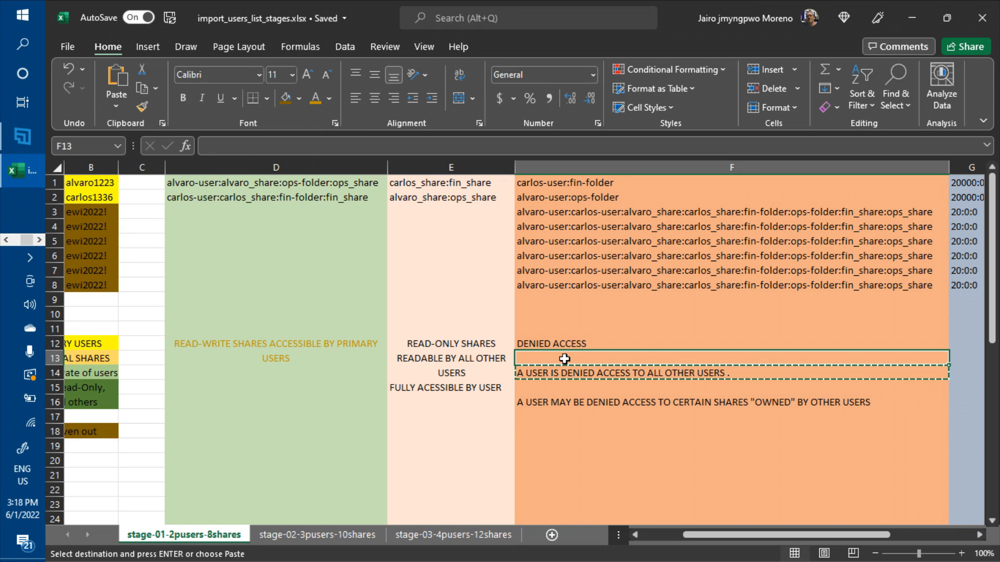
key(ctrl+v)
click(570, 401)
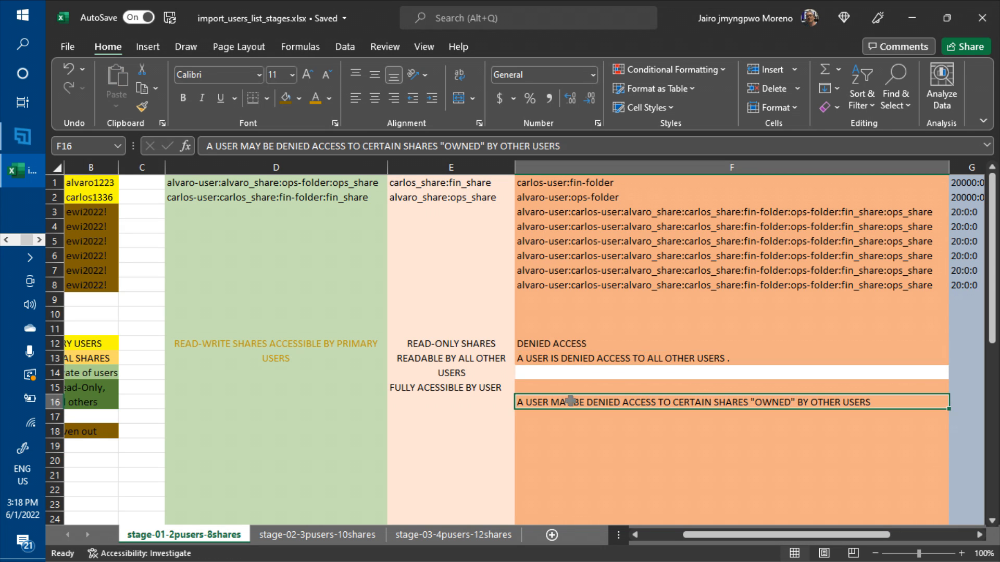
- Move the sentence "A USER MAY BE DENIED ACCESS TO CERTAIN SHARES "OWNED" BY OTHER USERS" from cell F16 to F14, leaving F16 empty
key(ctrl+x)
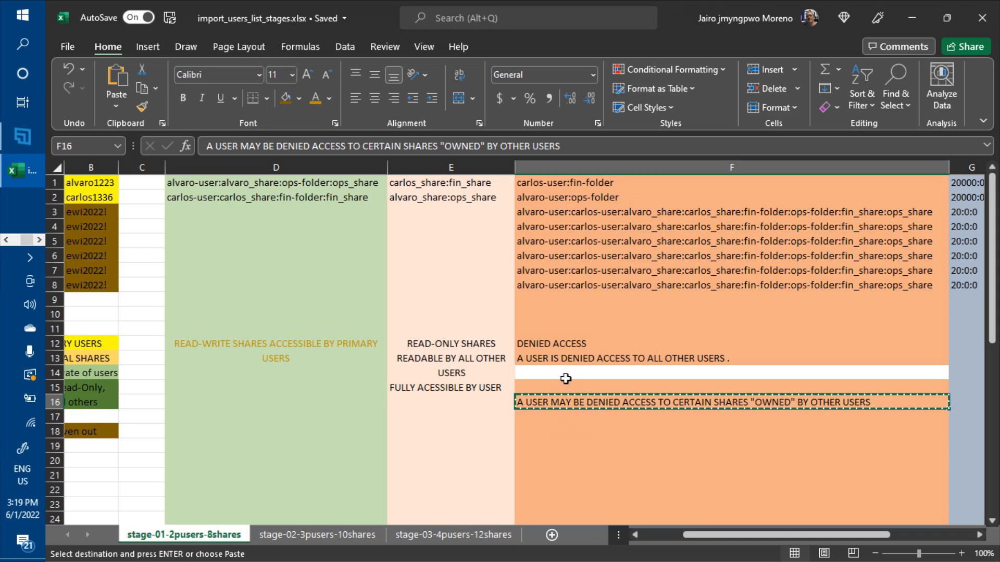
click(565, 376)
key(ctrl+v)
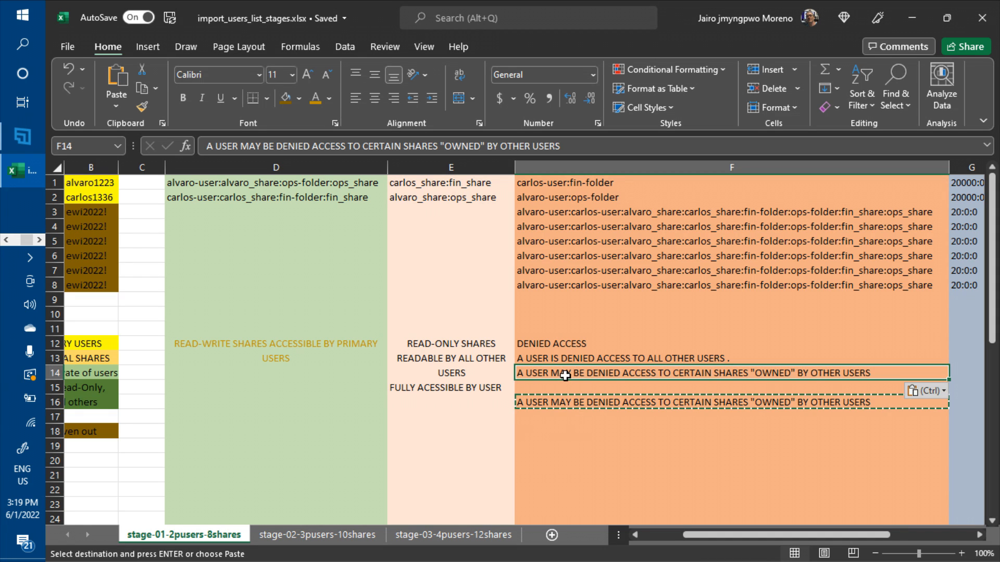
click(567, 400)
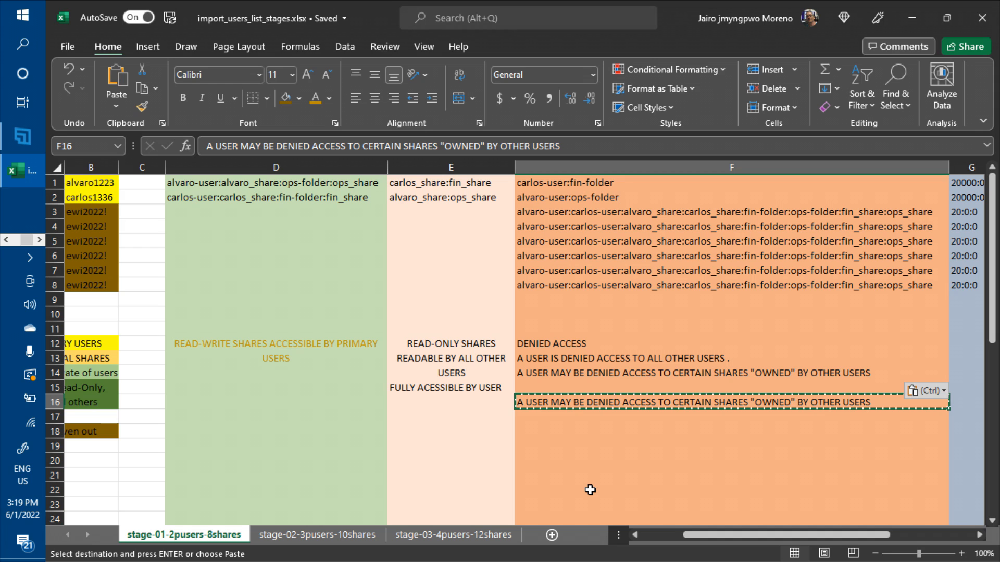
key(Escape)
key(BackSpace)
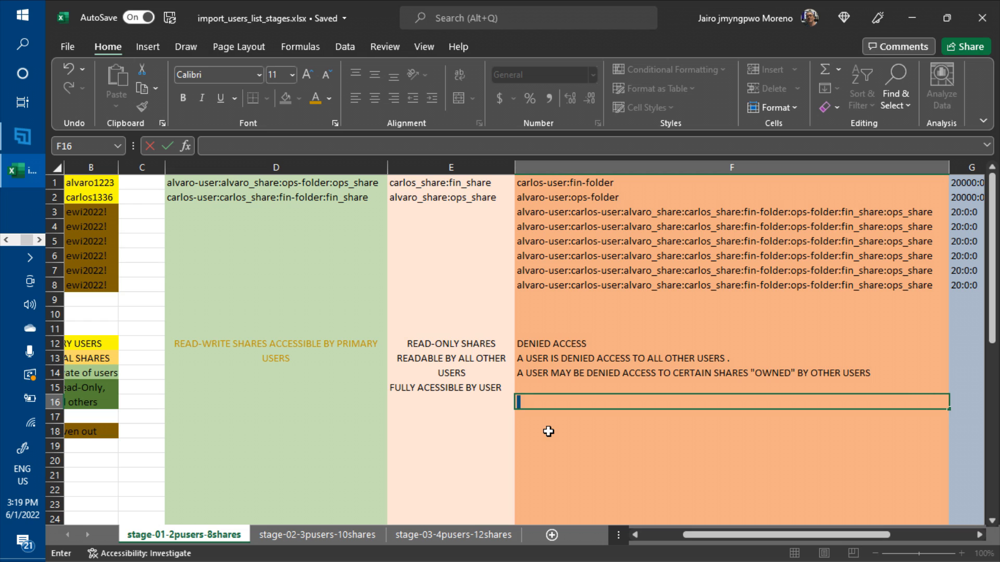
- Begin a note in cell F16 with "ALL SHARES [NON-USERS] AND ALL FOLDERS ARE DENIED ACCESS TO THEMSELVES AND TO ALL OTHER"
text(ALL SHARES)
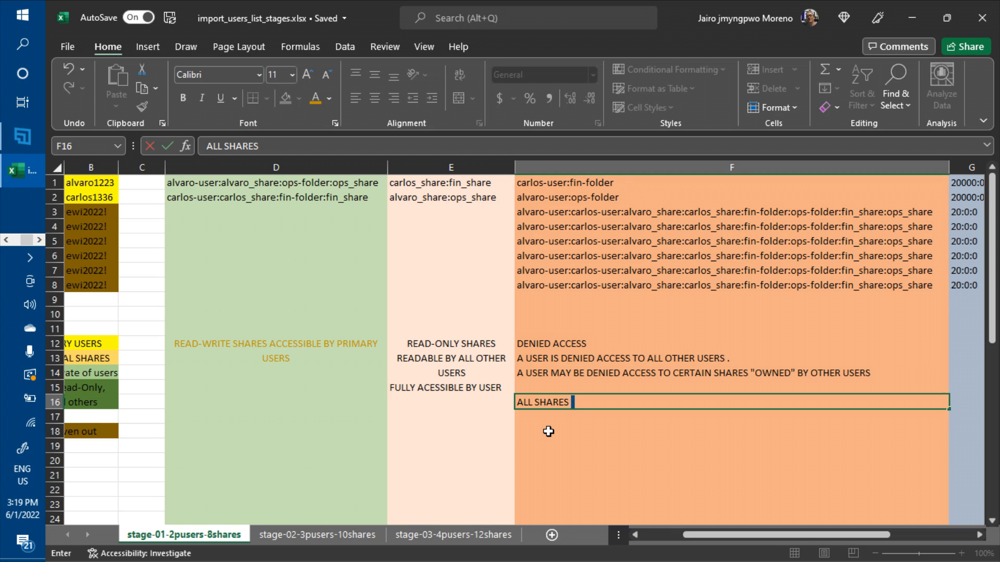
text([non)
key(BackSpace)
key(BackSpace)
key(BackSpace)
text(NON-USERS])
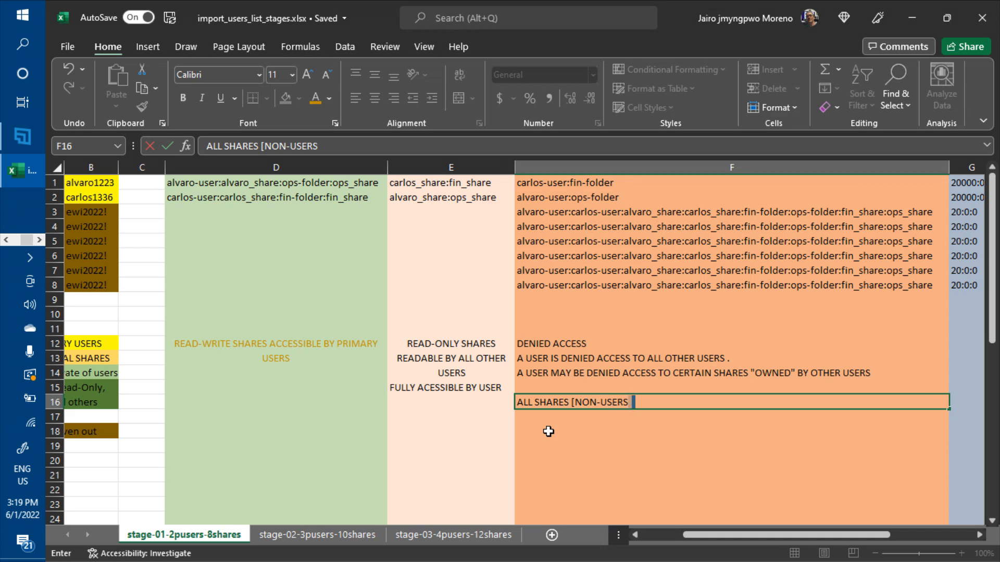
text( aAND ALL FOLDERS)
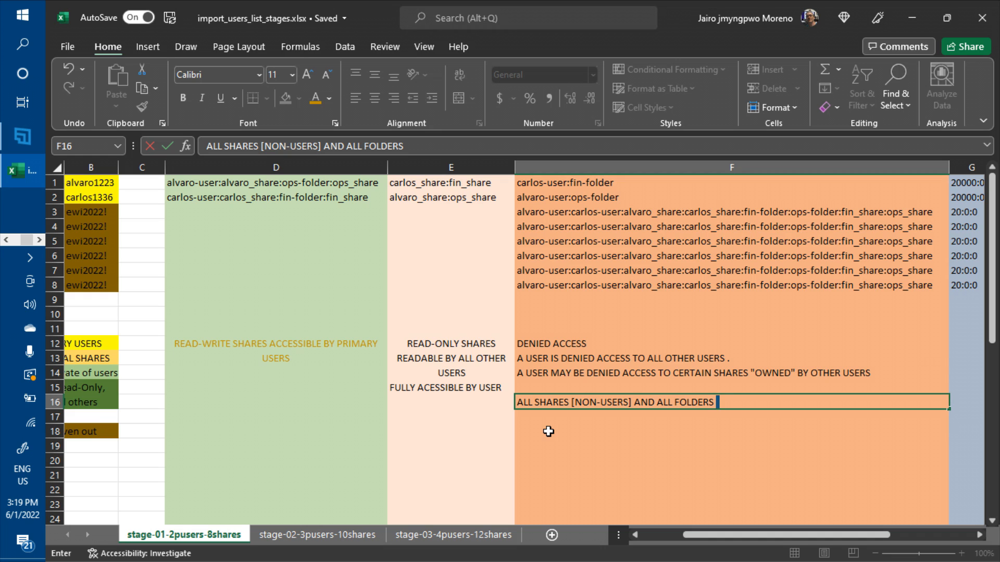
text(ARE DENIED A)
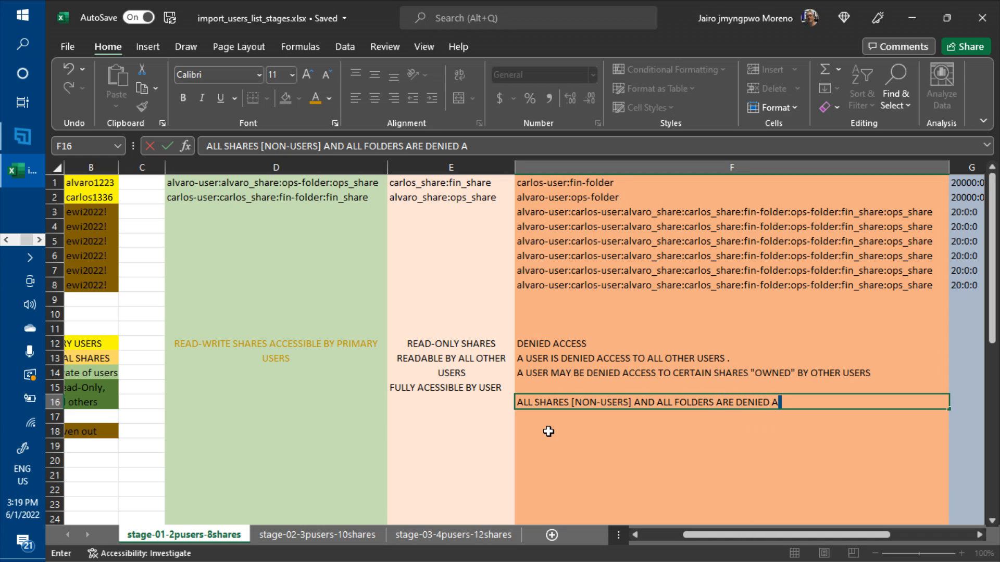
text(CCESS TO THEM)
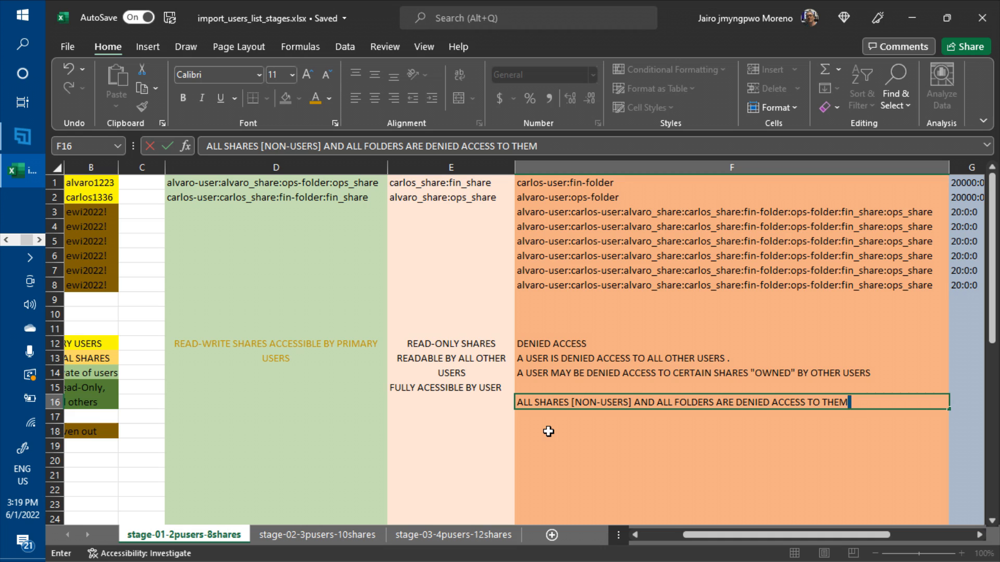
text(SELVES AN)
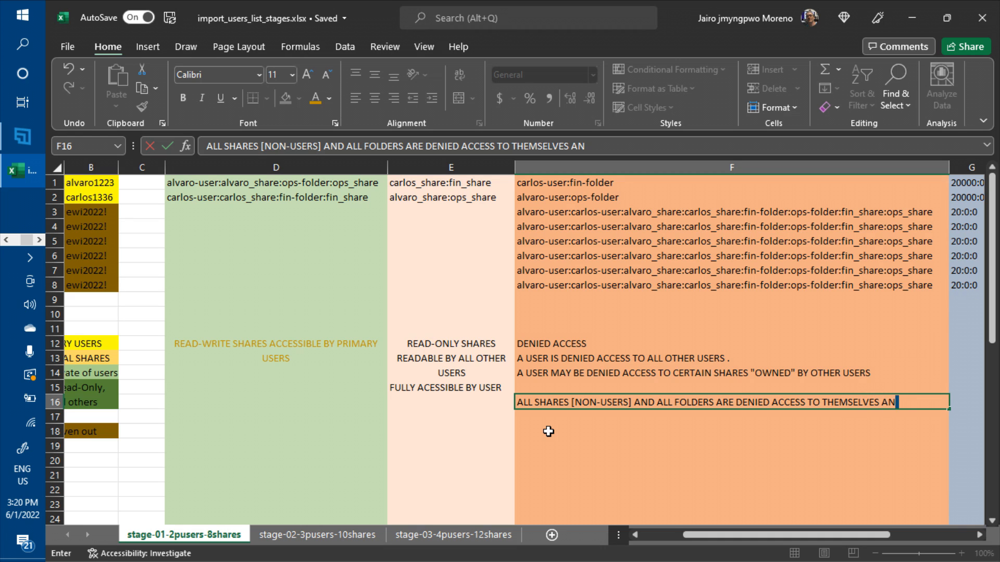
text(D TO ALL OTHER)
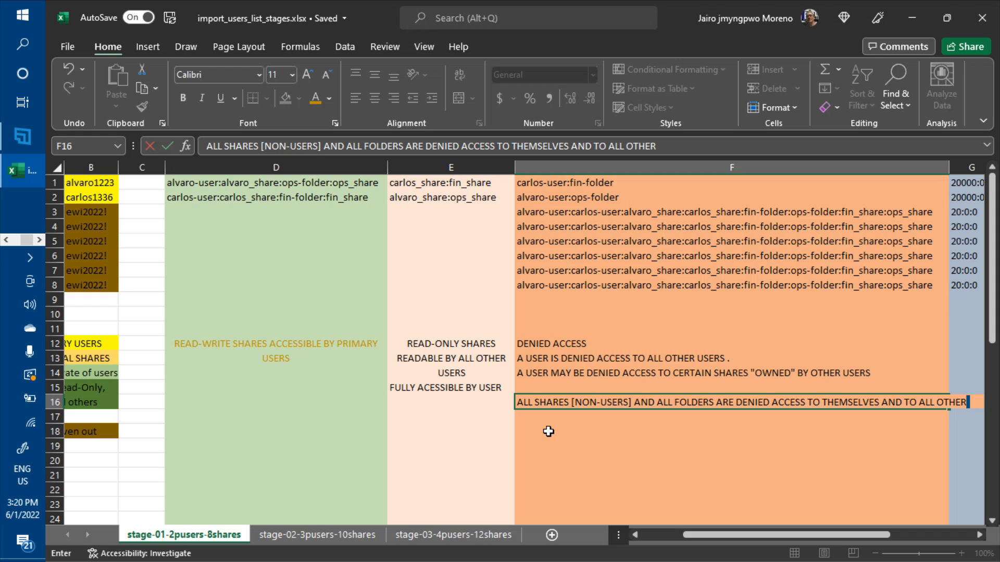
- Continue the note in cell F16 with "SHARES AND FOLDERS AND USERS"
text( SHAR)
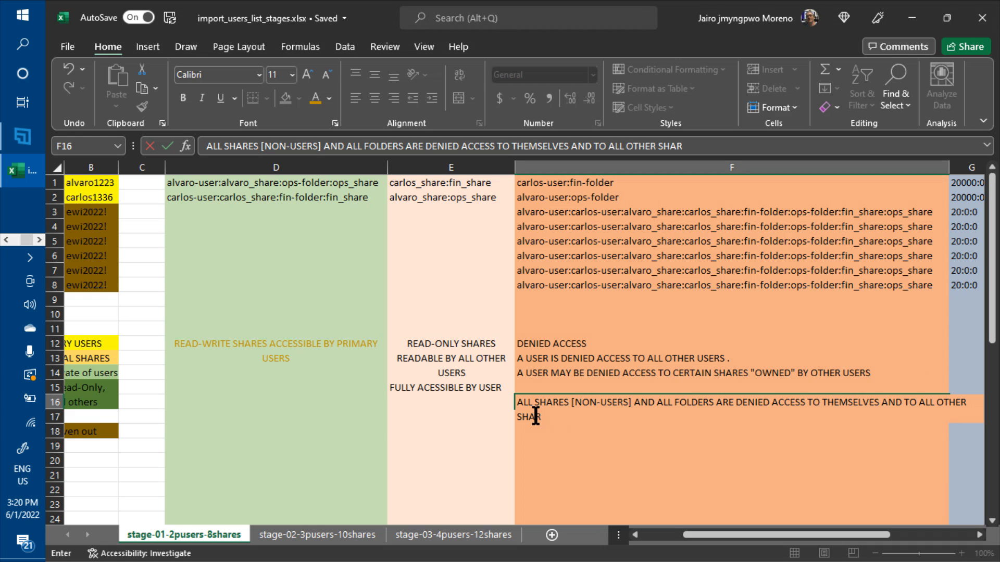
drag(535, 416, 599, 431)
text(ES AND)
key(BackSpace)
key(BackSpace)
key(BackSpace)
text(AND FOLDER)
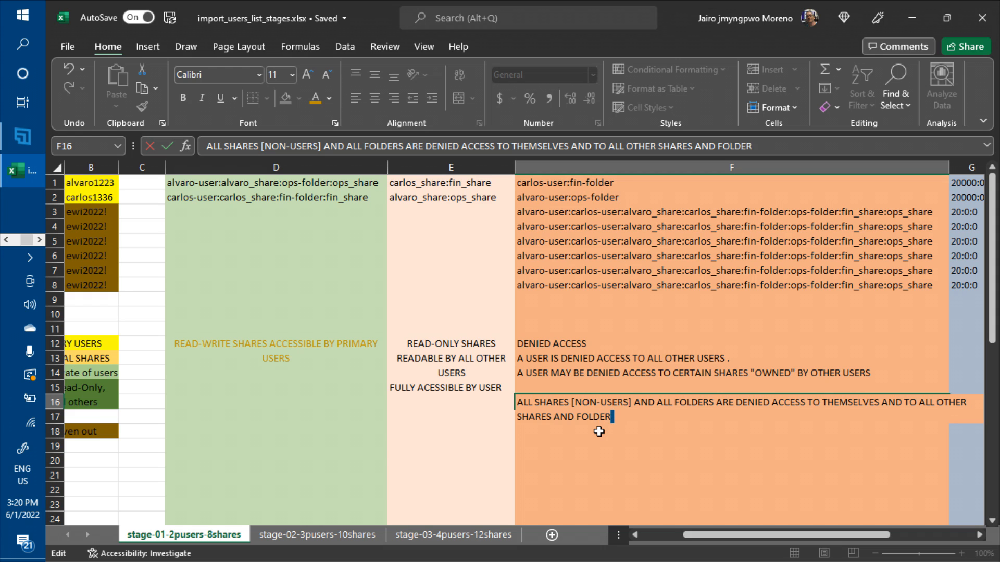
text(S AND USERS)
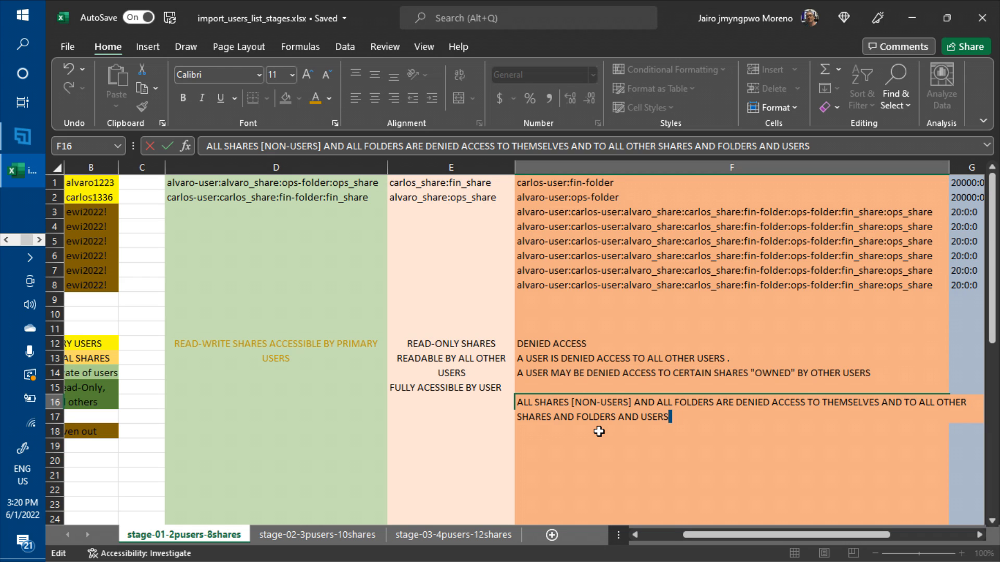
- Finish the note in cell F16 with ", SO THAT SIGNING IN THROUGH A SHARE IS DENIED ACCESS TO EVERYTHING."
text(, SO THAT)
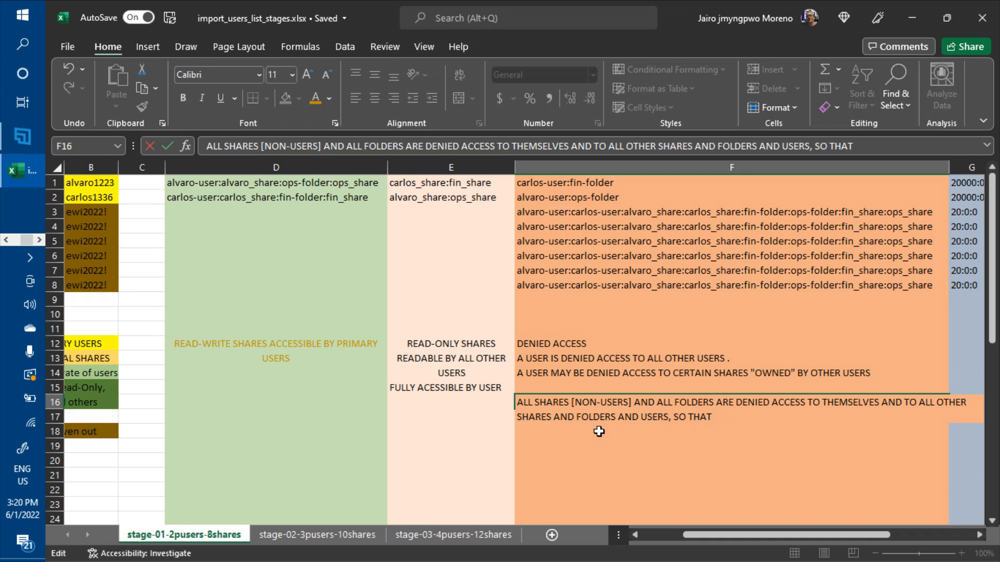
text(SIGNING IN )
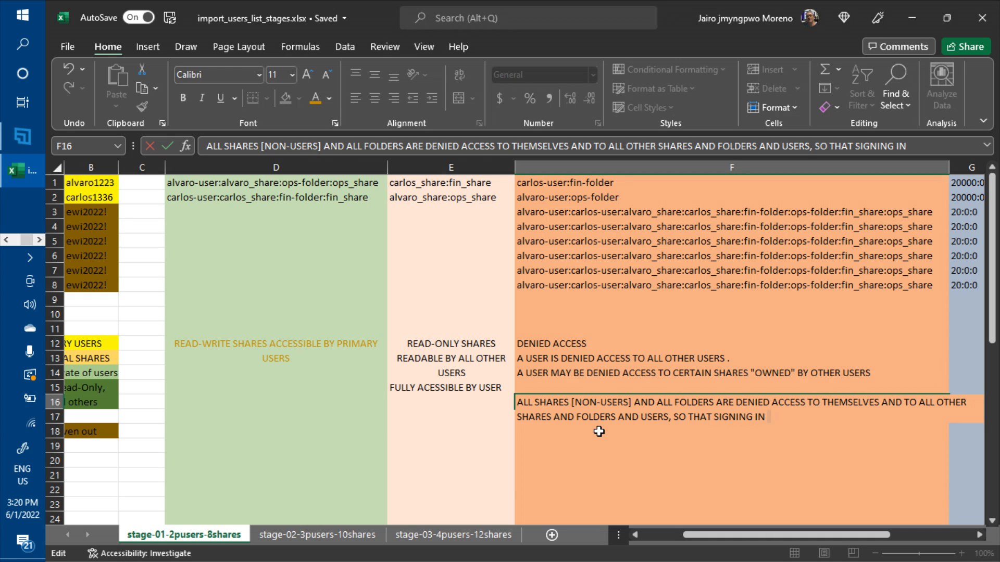
text(THROUGH A SHARE)
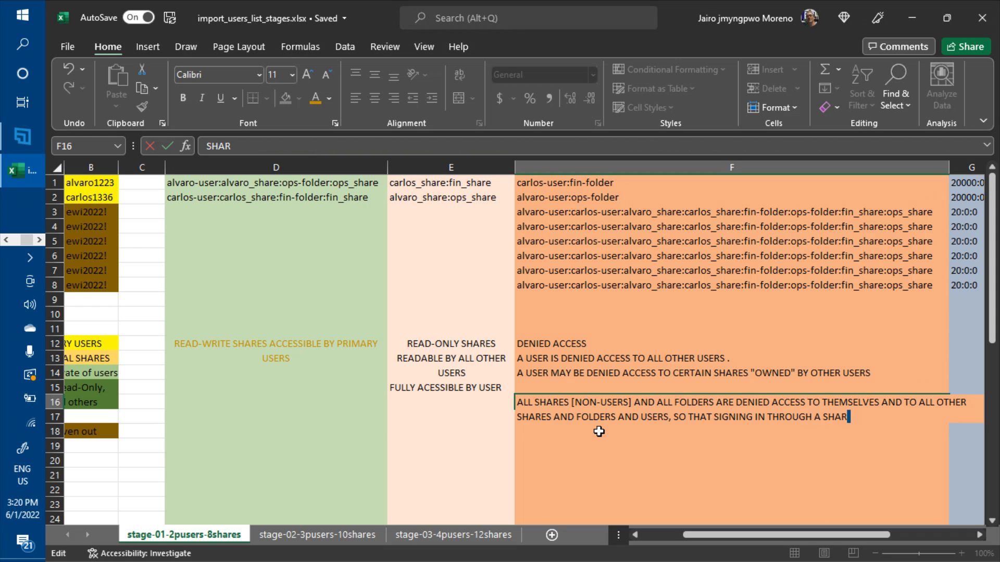
text( IS DENIED ACCESS TO EVERY)
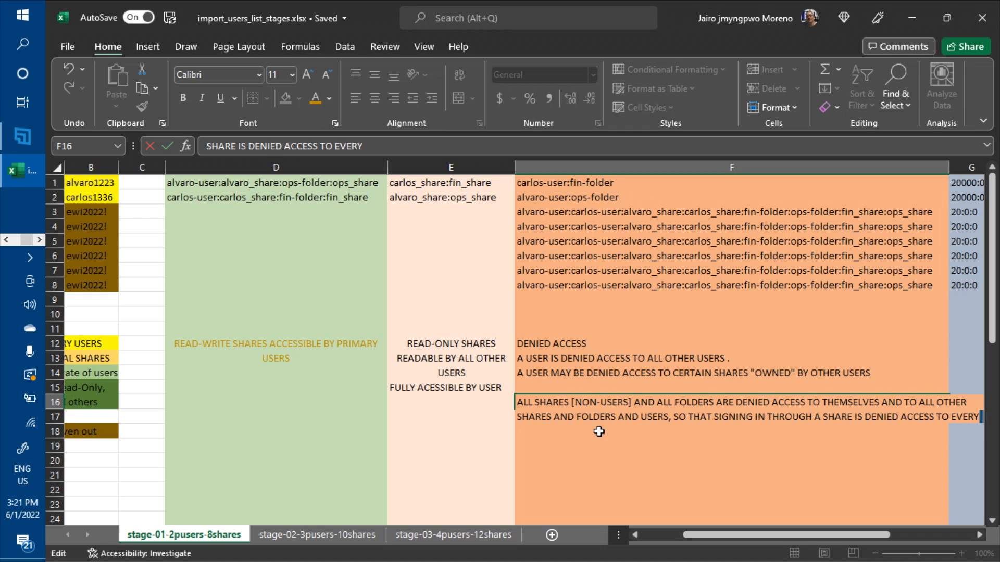
text(THING.)
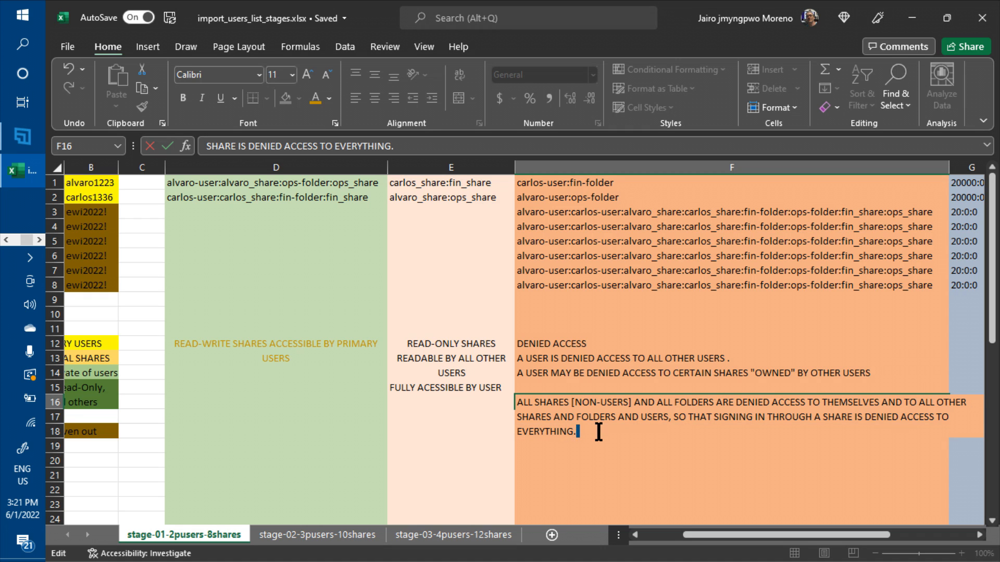
key(Return)
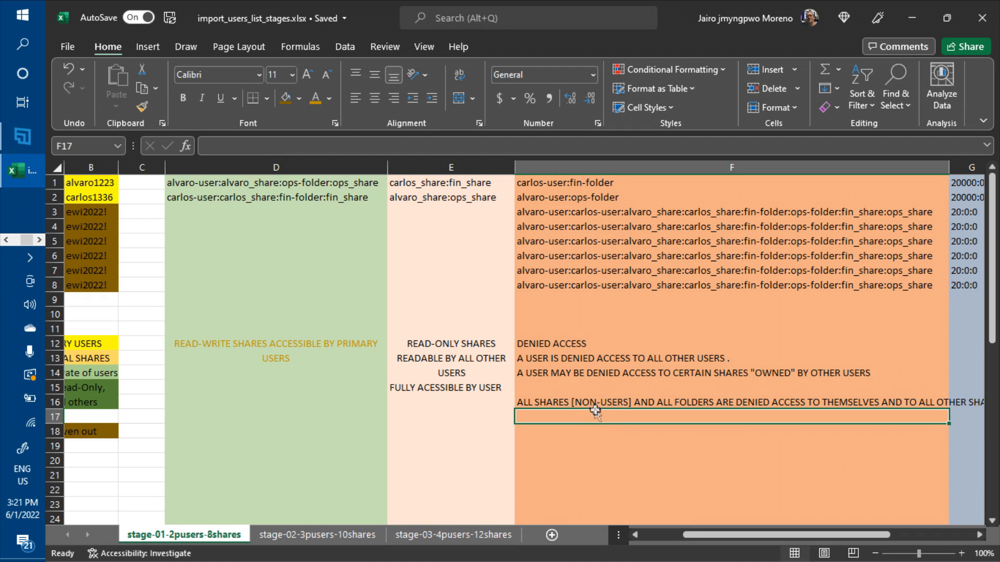
click(592, 405)
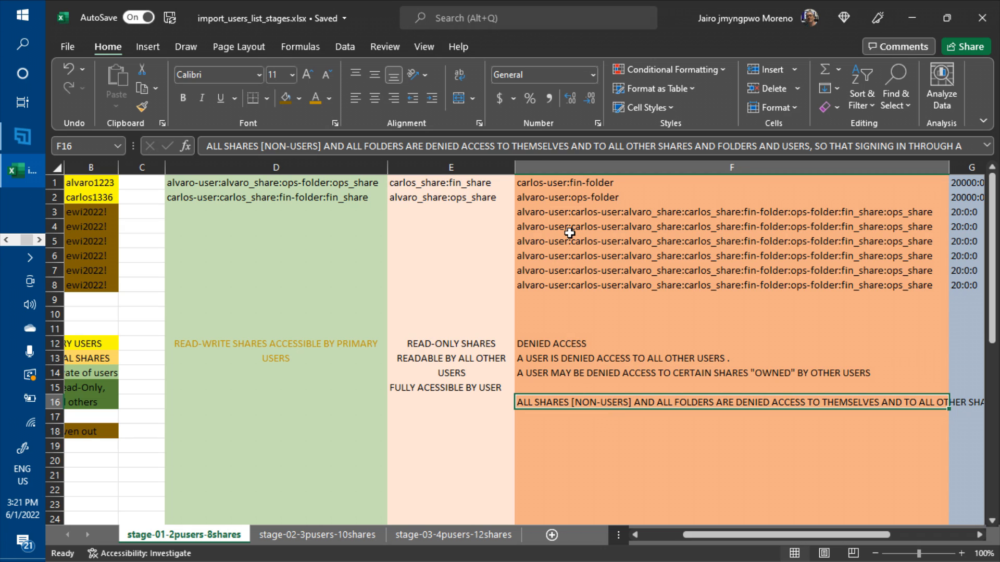
triple_click(535, 145)
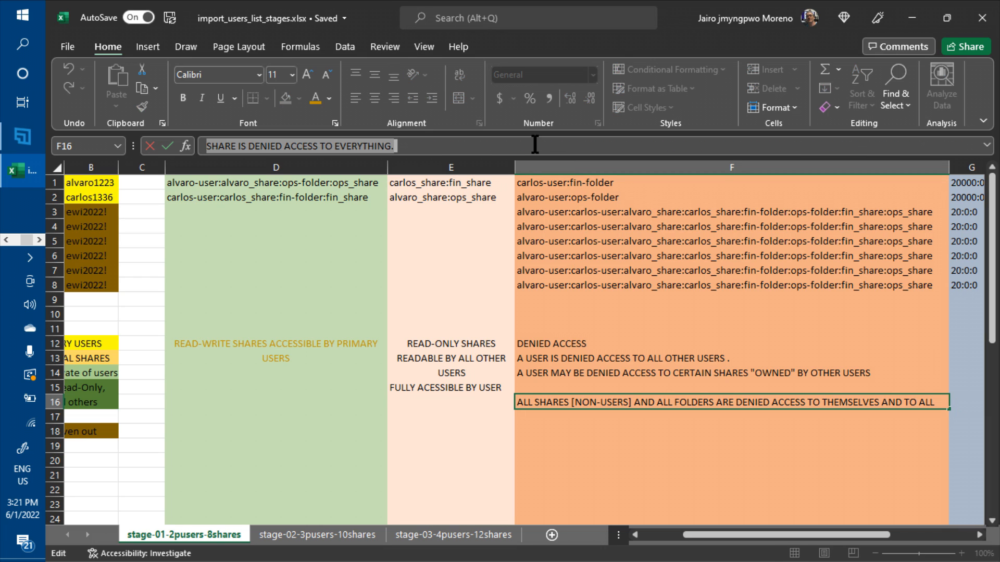
click(585, 448)
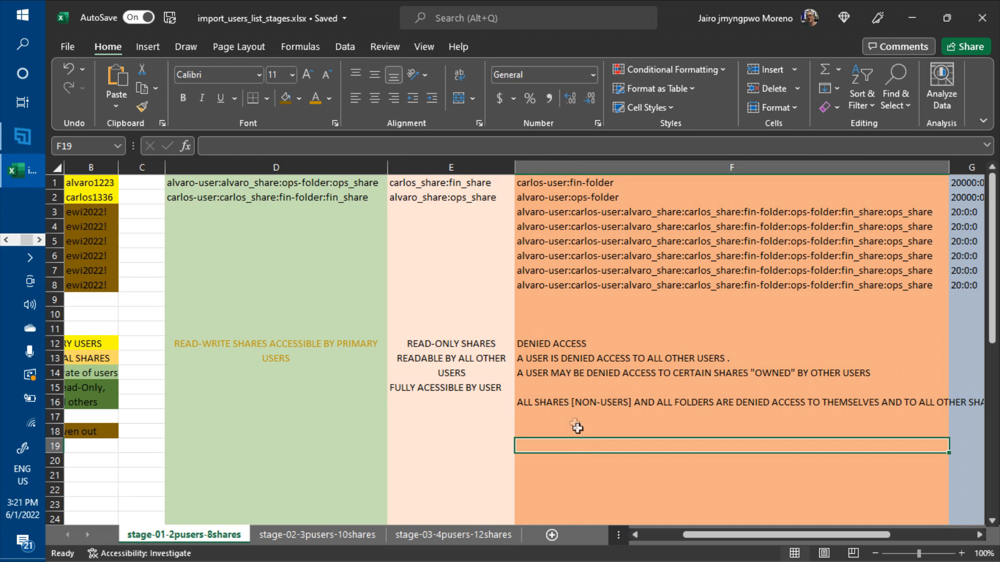
- Merge and center cells F16:F18 and wrap the long note's text inside them
click(568, 398)
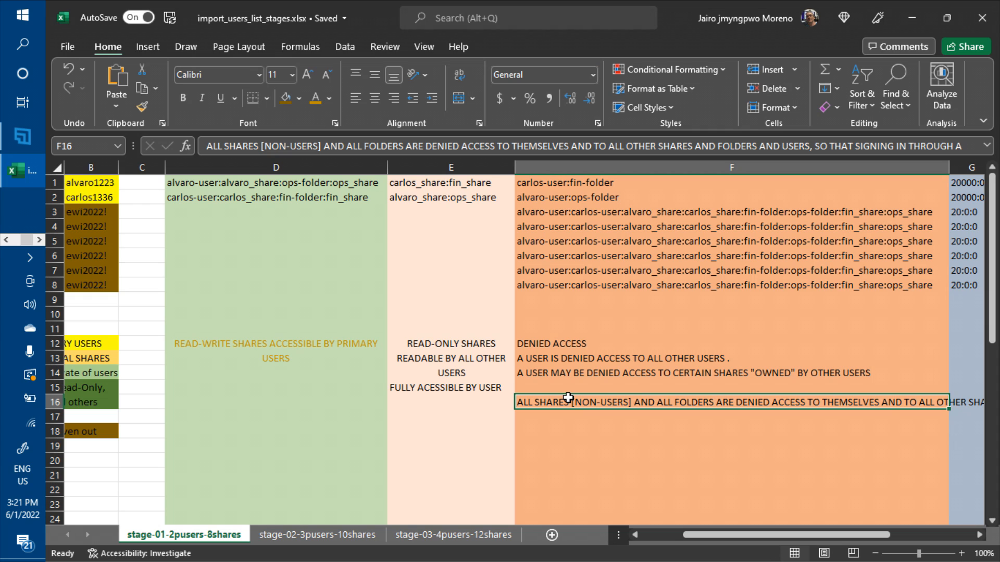
shift+click(569, 426)
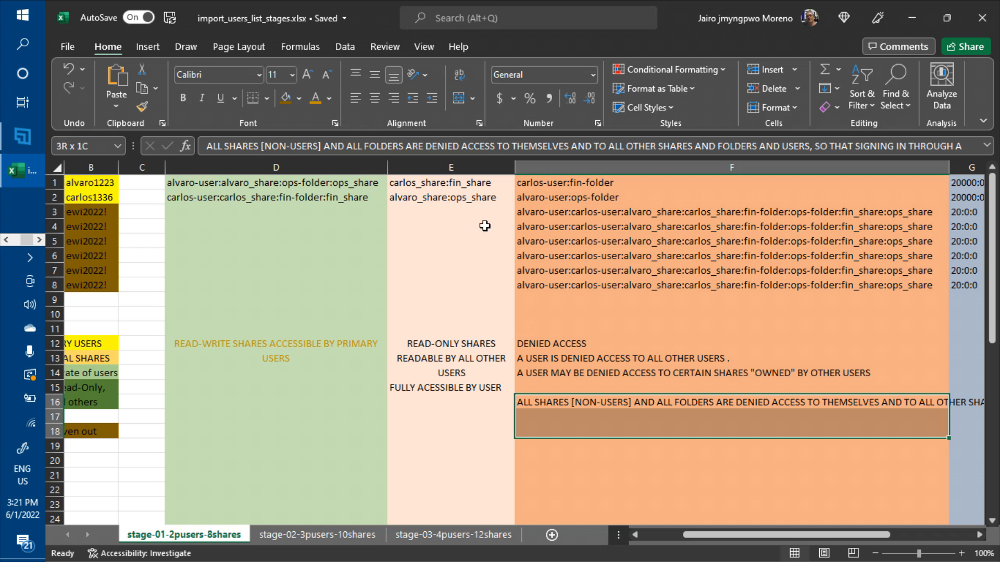
click(454, 101)
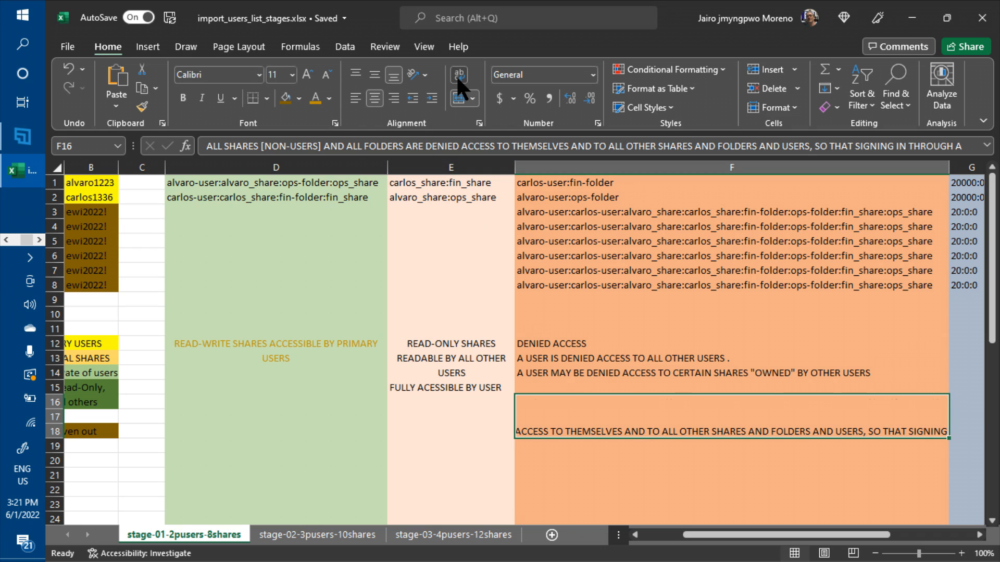
click(457, 76)
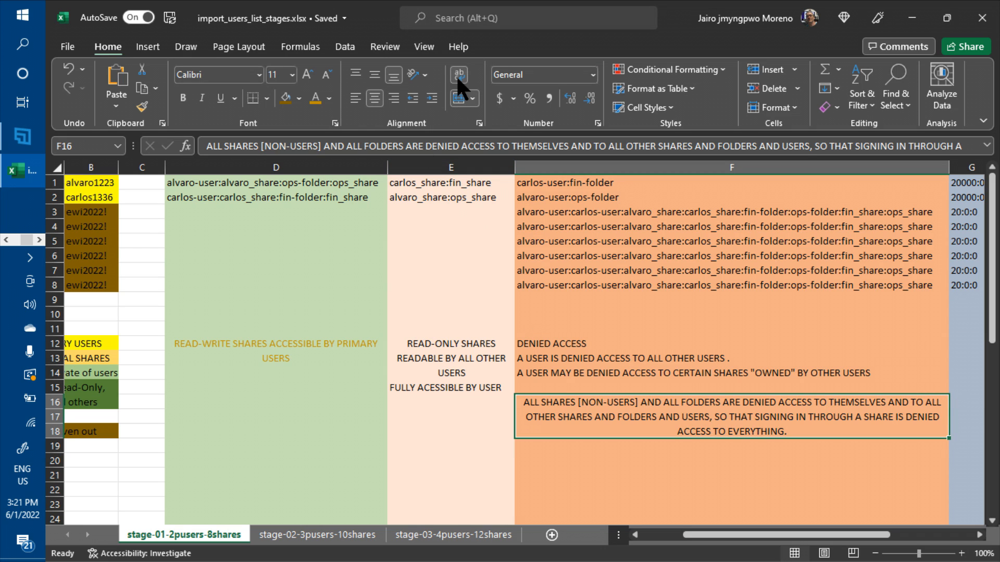
click(625, 473)
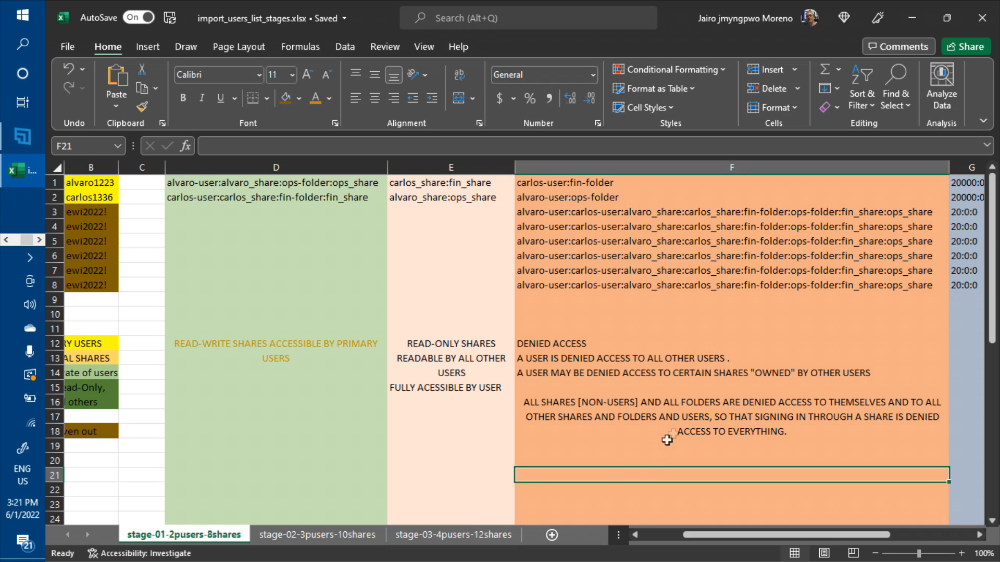
- Insert "POINTLESS AS IT IS" before "DENIED ACCESS TO EVERYTHING." in the note in merged cell F16
click(687, 425)
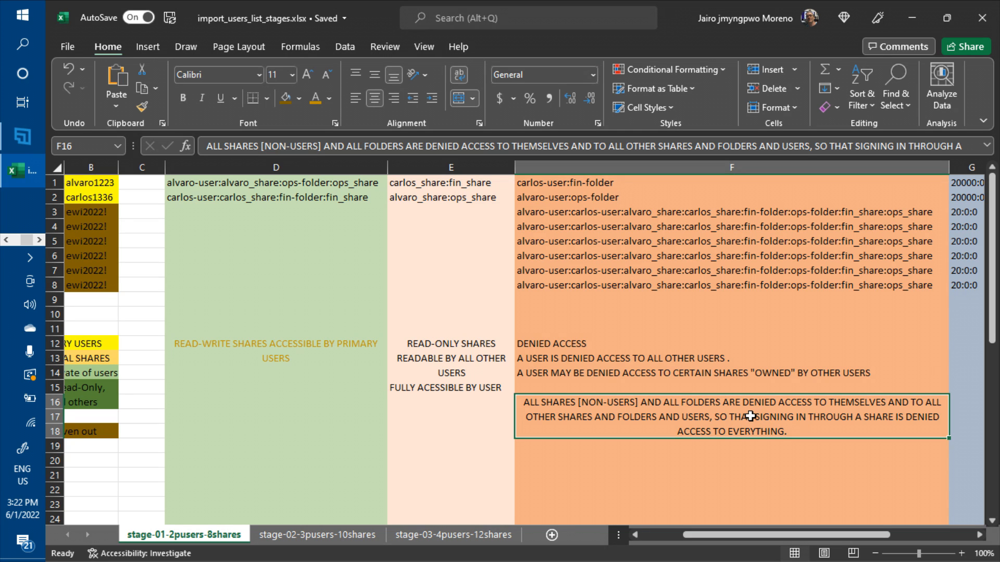
click(667, 144)
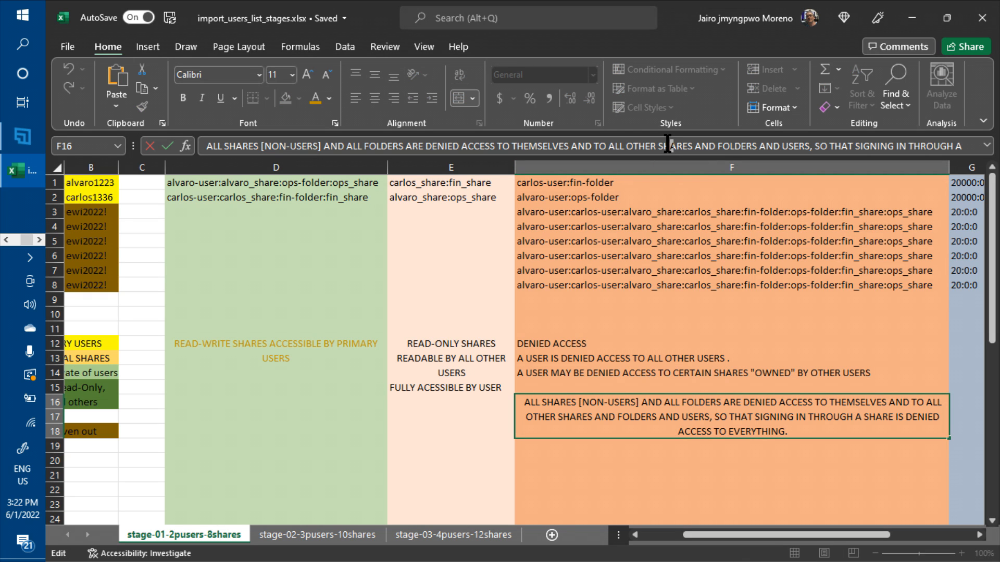
key(shift+Right)
key(shift+Right)
key(shift+Right)
key(shift+Right)
key(shift+Right)
key(shift+Right)
key(shift+Right)
key(shift+Right)
key(Right)
key(Right)
key(Right)
key(Right)
key(Right)
key(Right)
key(Right)
key(Right)
key(Right)
key(Right)
key(Right)
key(Right)
key(Right)
key(Right)
key(Right)
key(Right)
key(Right)
key(Right)
key(Right)
key(Right)
key(Right)
key(Right)
key(Right)
key(Right)
key(Right)
key(Right)
key(Right)
key(Right)
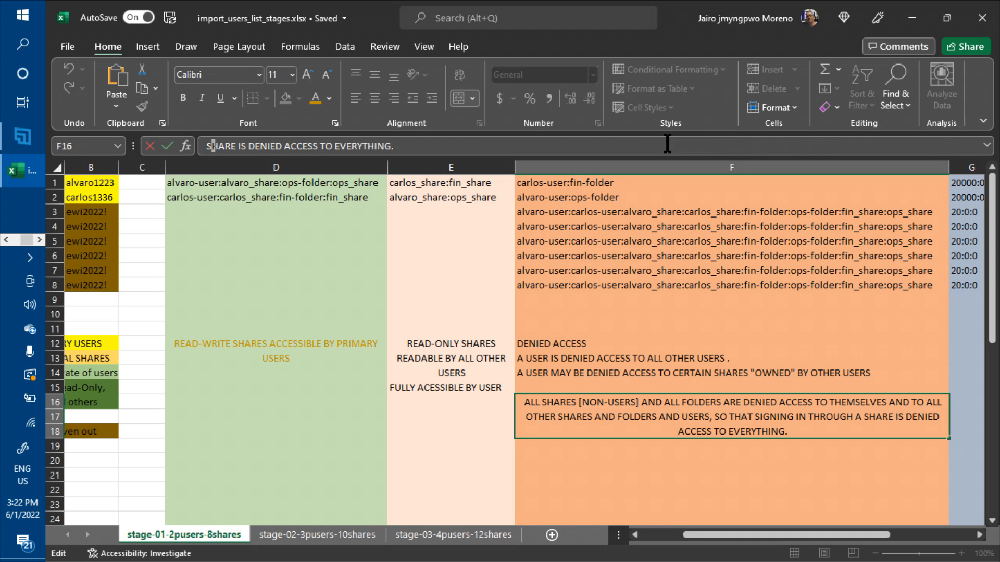
key(Right)
key(Right)
key(Right)
key(Right)
key(Right)
key(Right)
key(Right)
key(Right)
text(p)
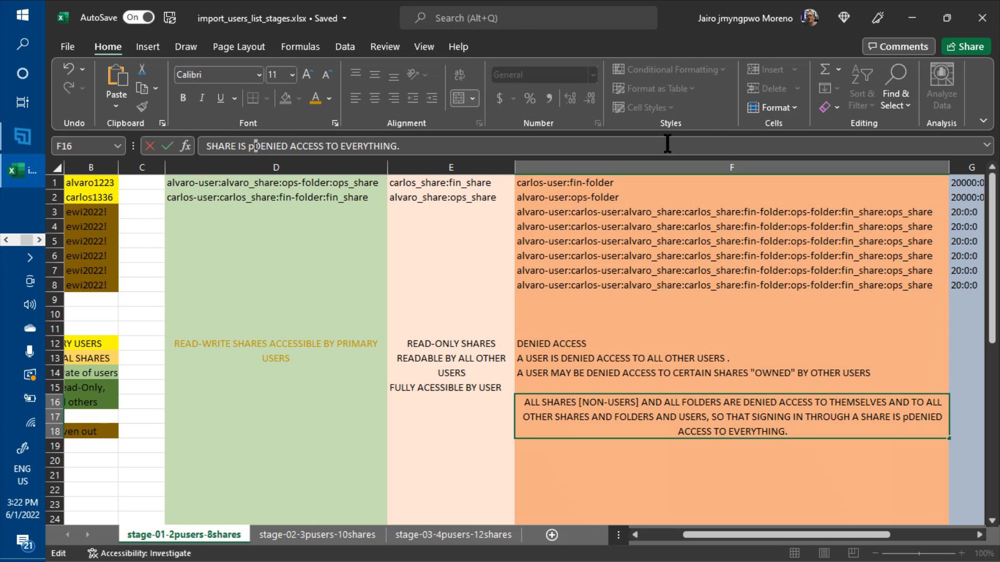
key(BackSpace)
text(POINTLESS )
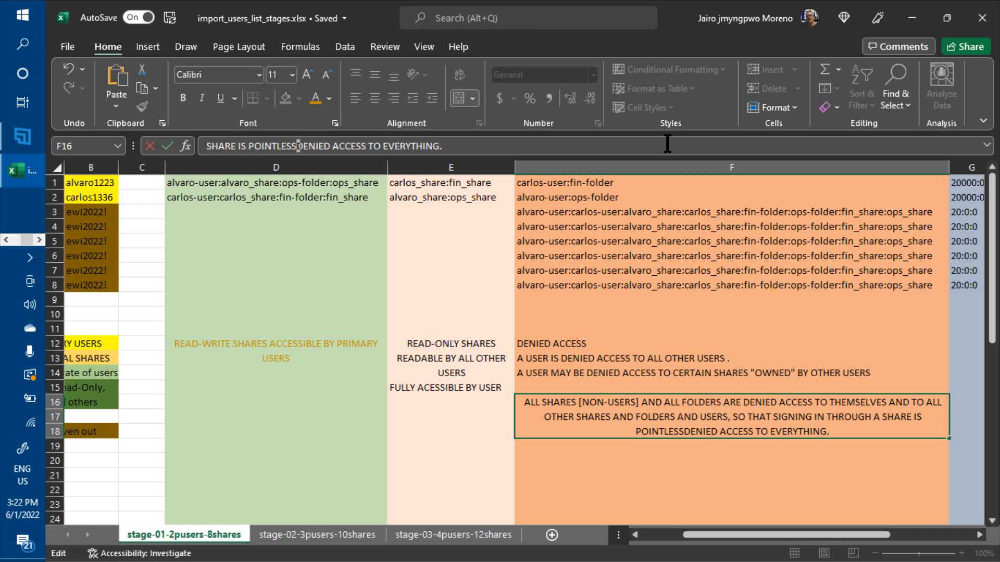
text(AS)
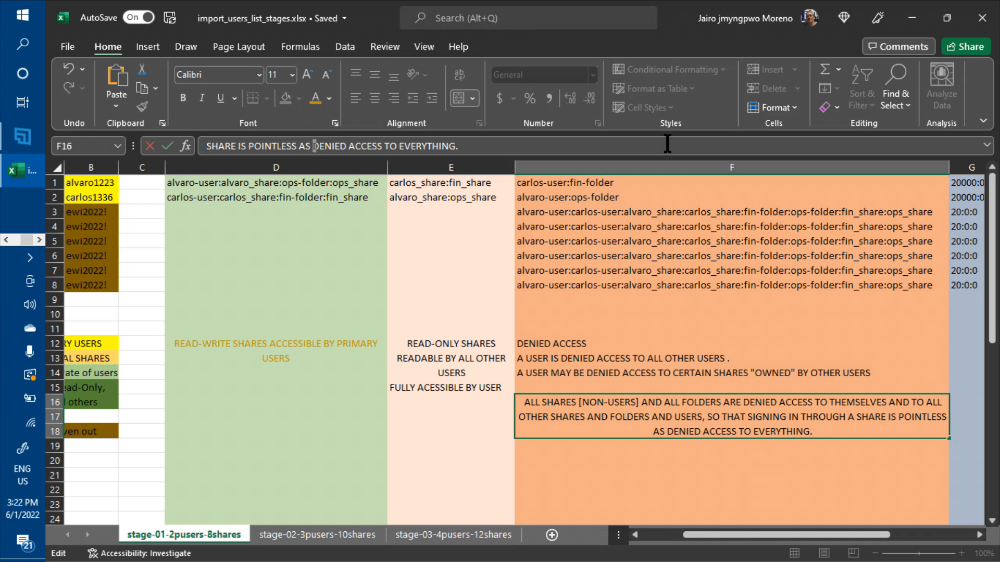
text( IT IS)
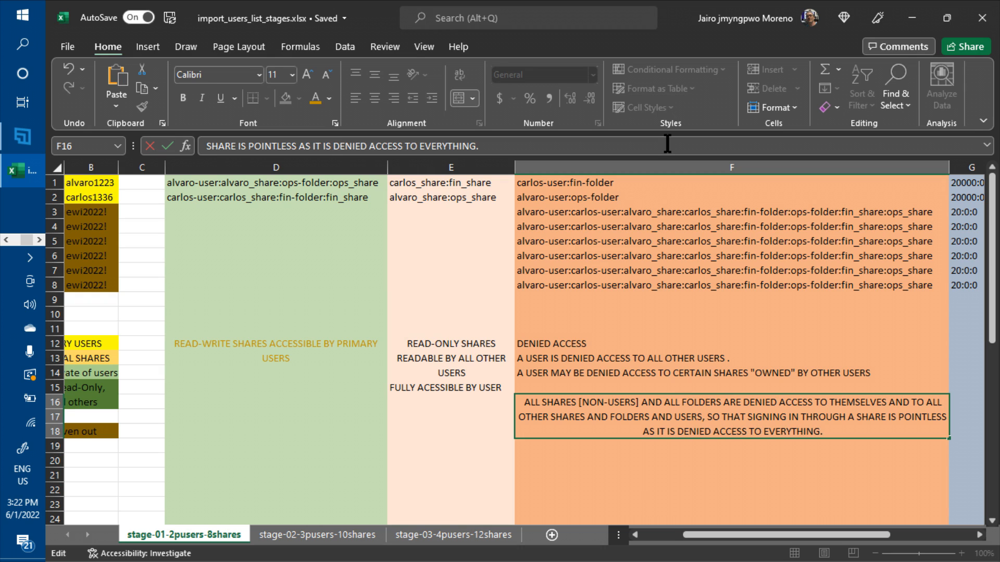
- Color the denied-access lists in F3:F8 and the note in merged cell F16 with a dark orange font
key(Return)
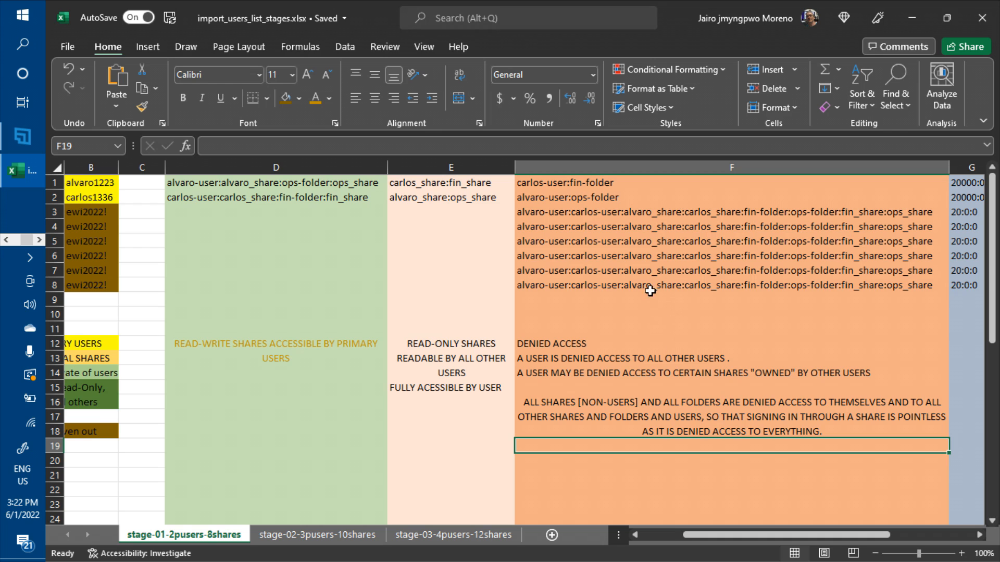
click(575, 217)
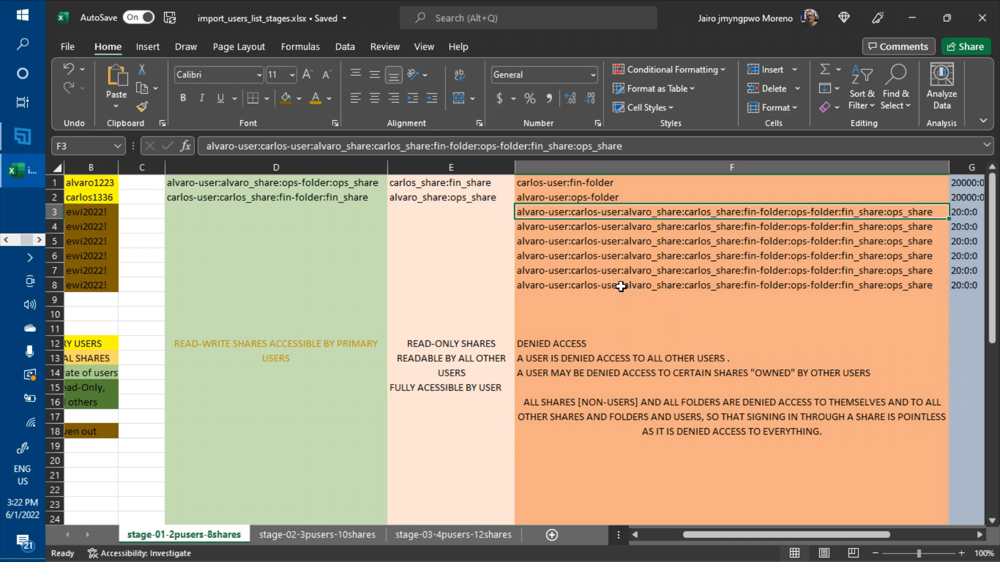
shift+click(621, 286)
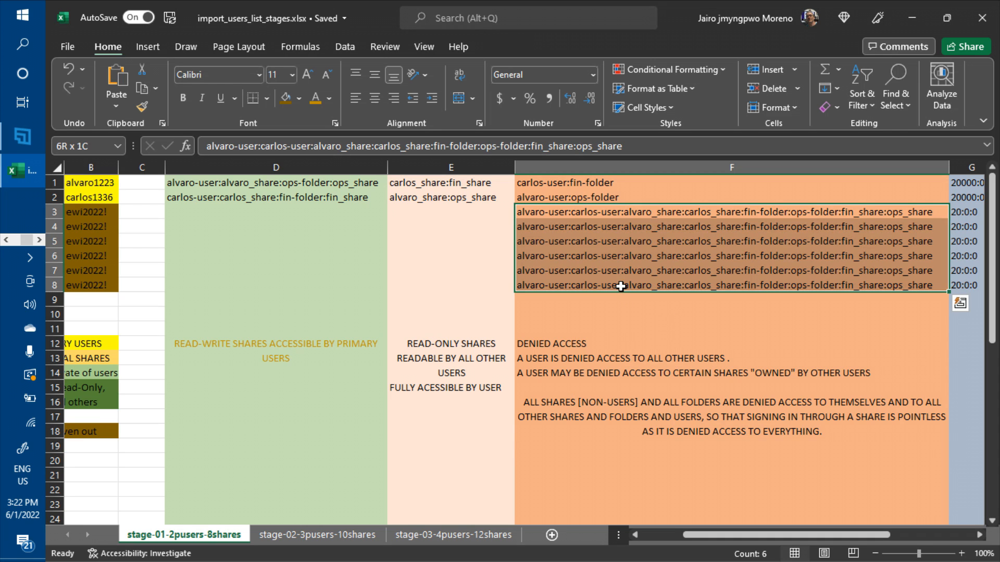
click(328, 98)
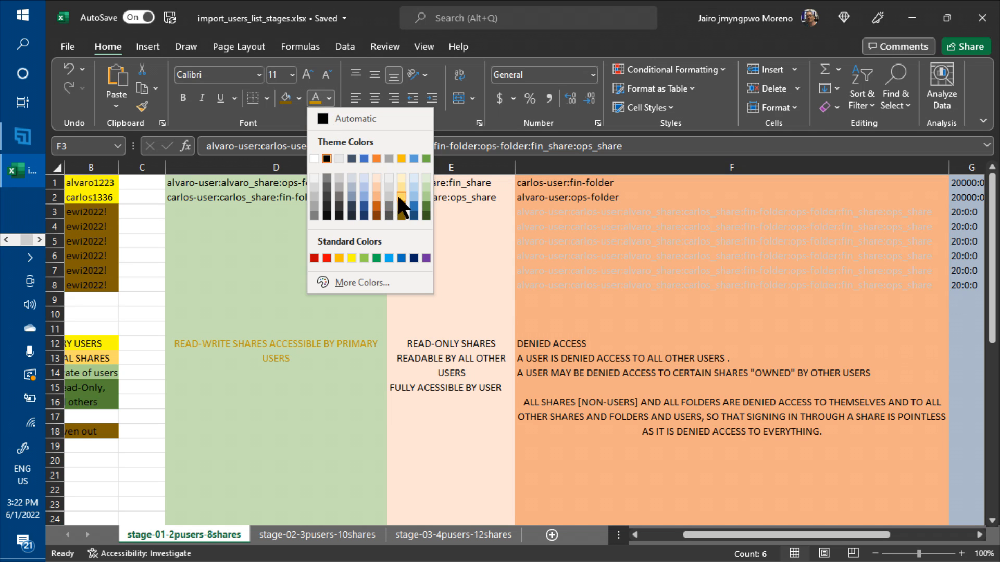
click(375, 214)
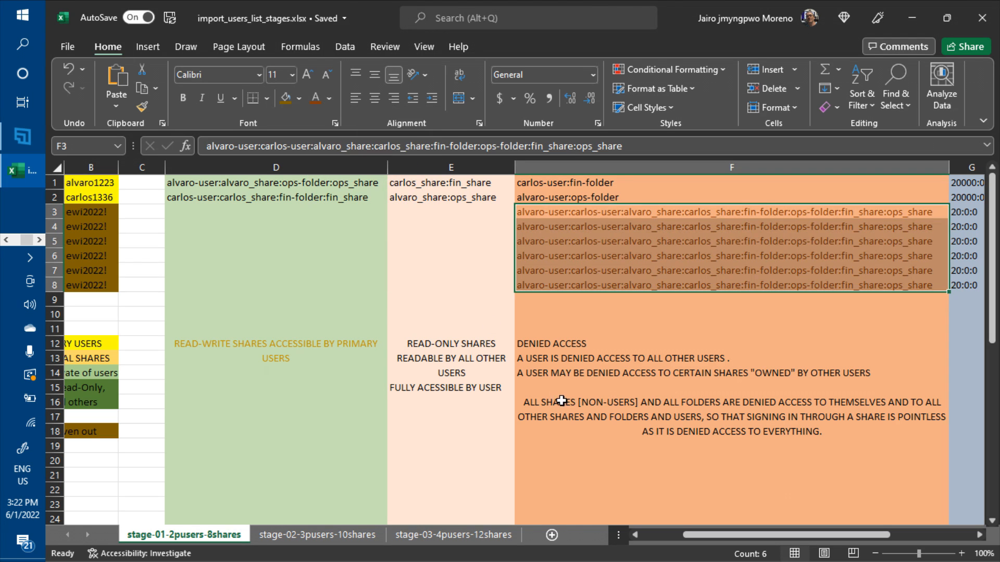
click(563, 402)
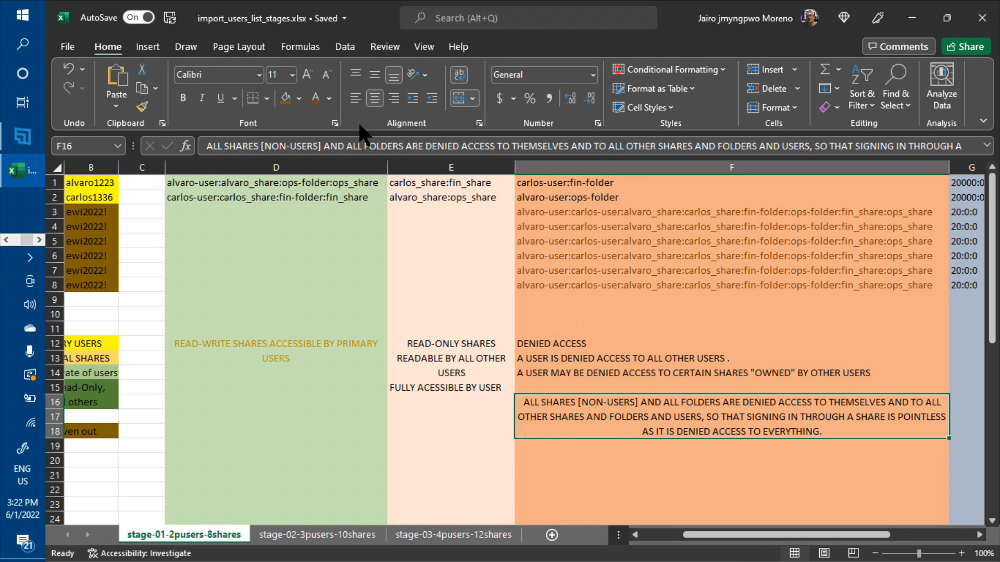
click(314, 93)
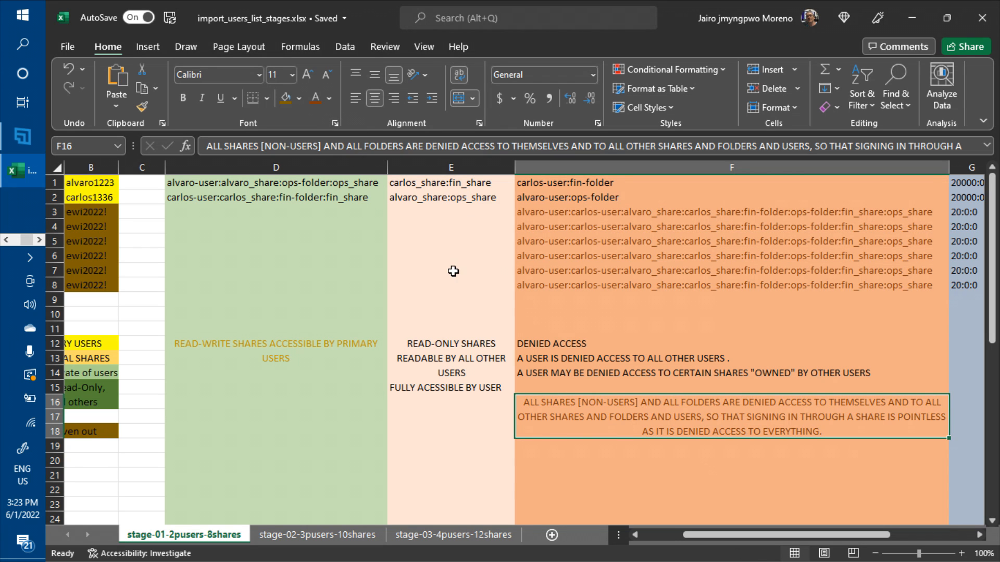
click(638, 476)
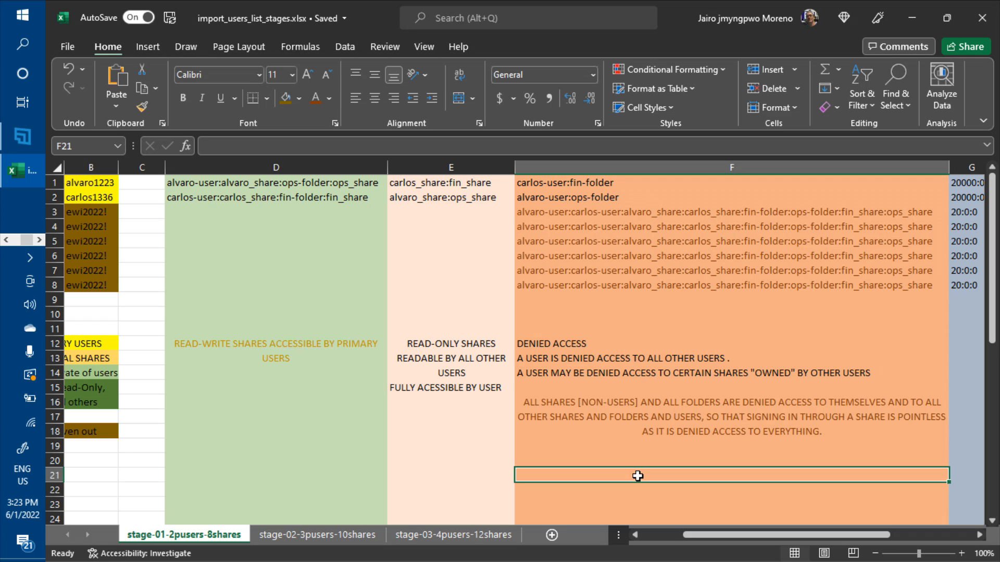
- Apply a dark blue font to the primary users' denied lists in F1:F2 and the denied-access notes in F12:F14
click(566, 185)
shift+click(573, 197)
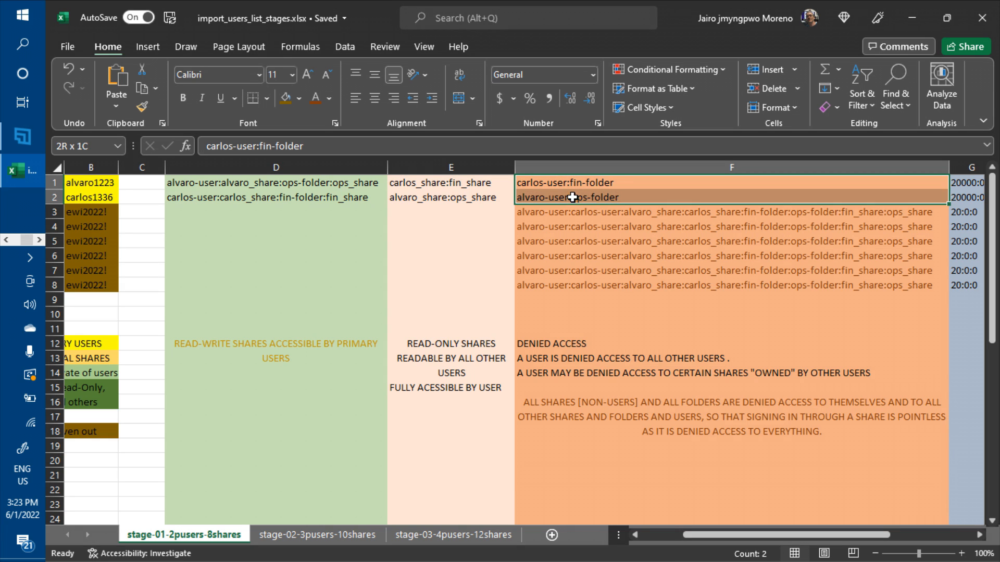
click(330, 97)
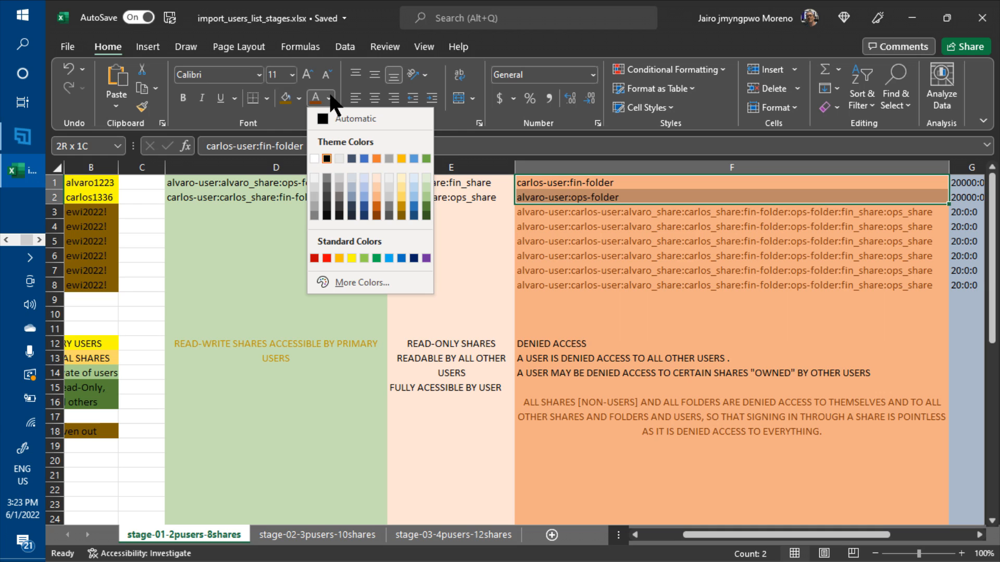
click(415, 212)
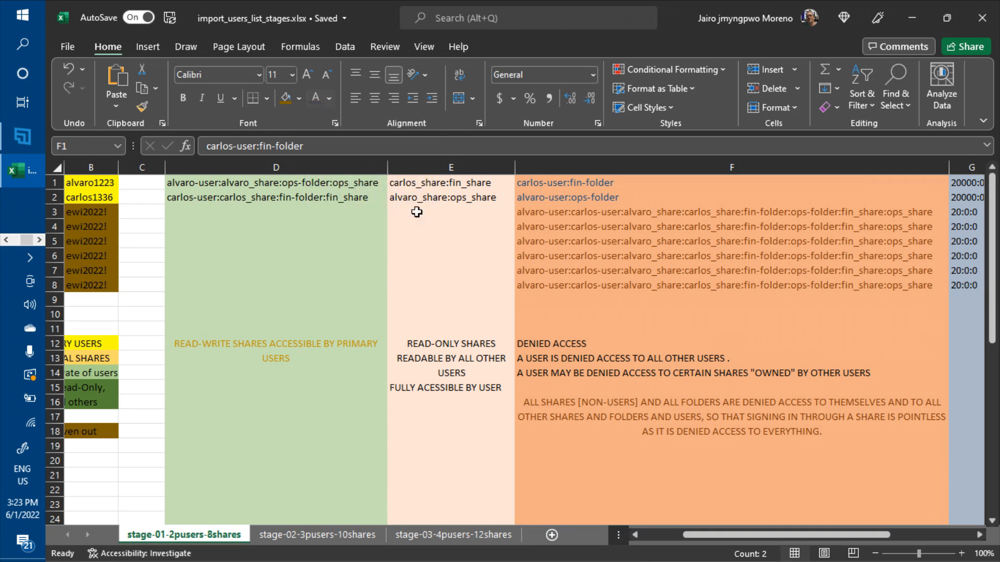
click(536, 342)
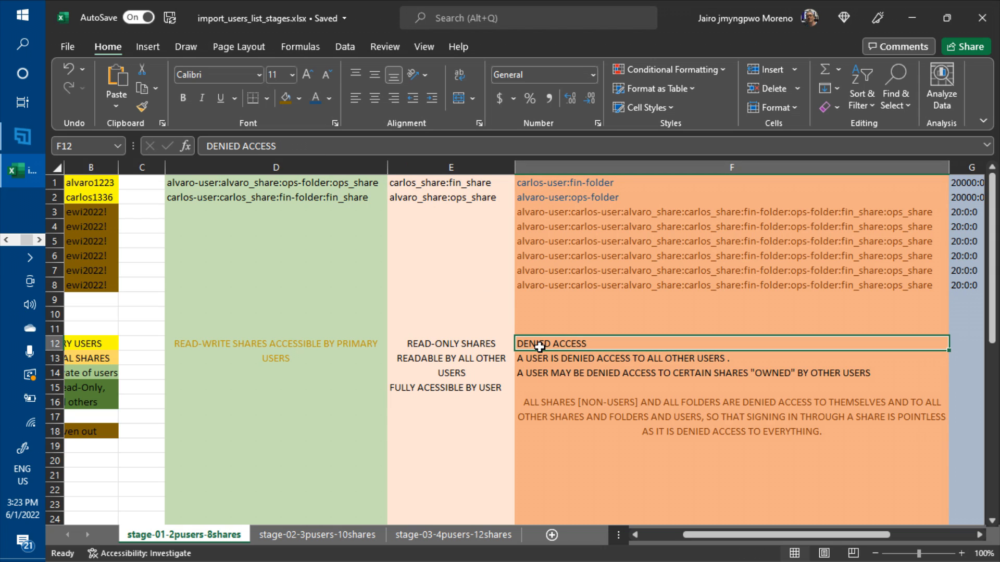
shift+click(557, 371)
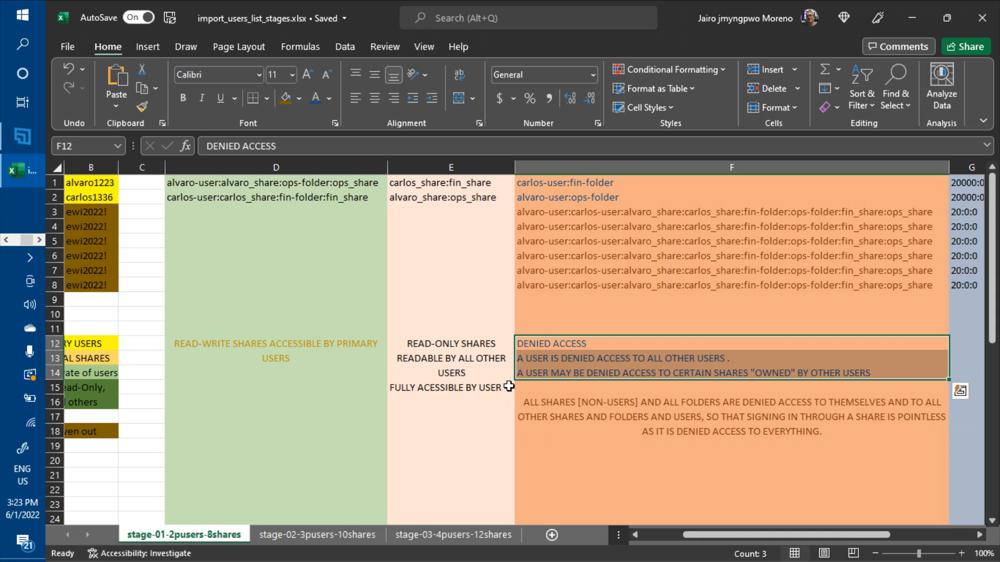
- Fill the primary users' storage values in G1:G2 with light blue and widen column G to about 13.43
click(562, 460)
key(Right)
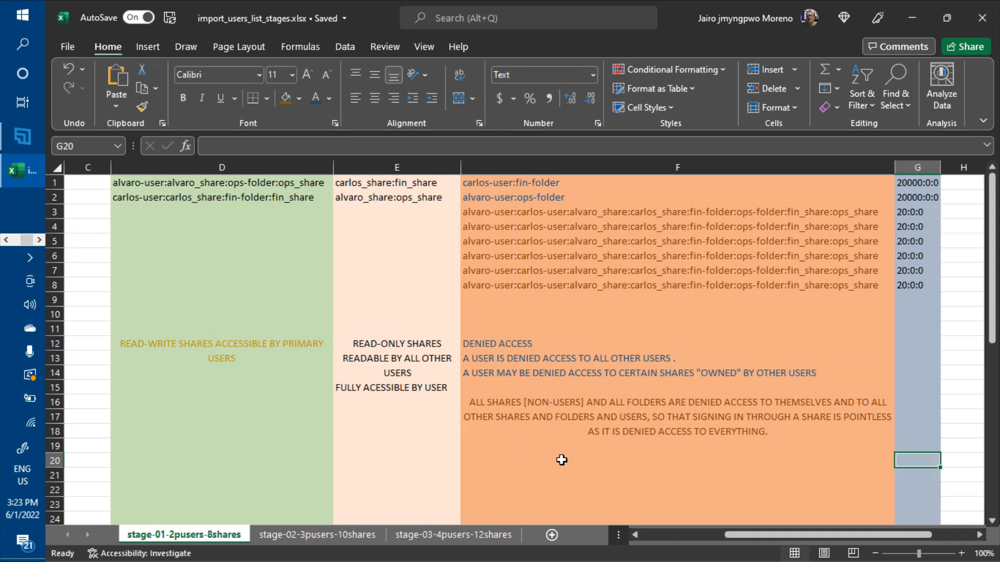
key(Up)
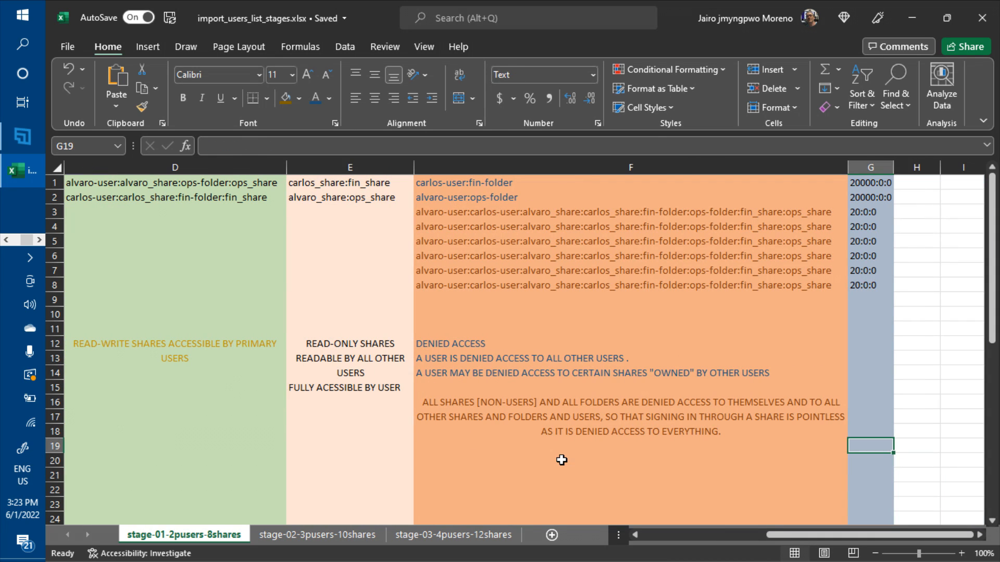
click(865, 182)
shift+click(869, 198)
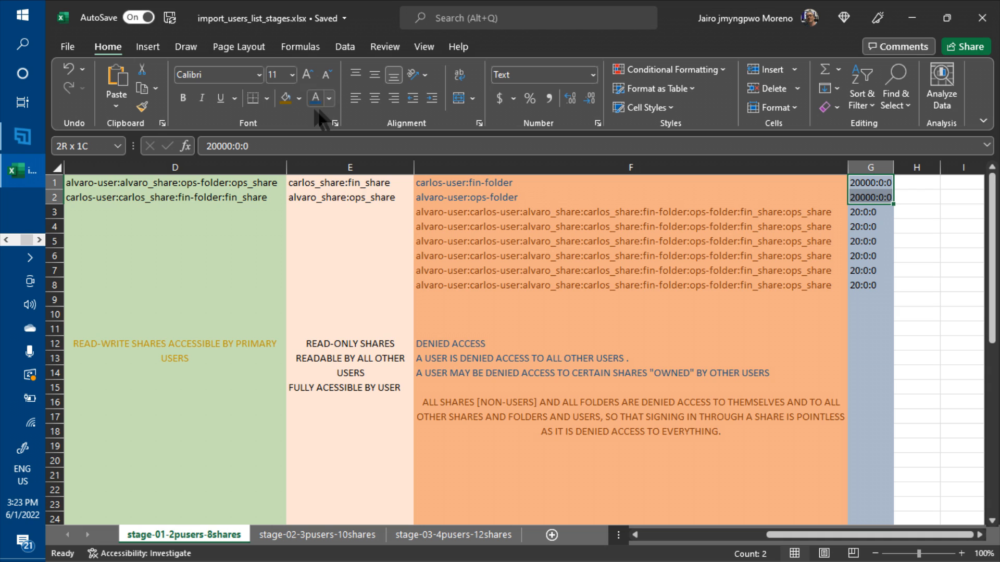
click(299, 99)
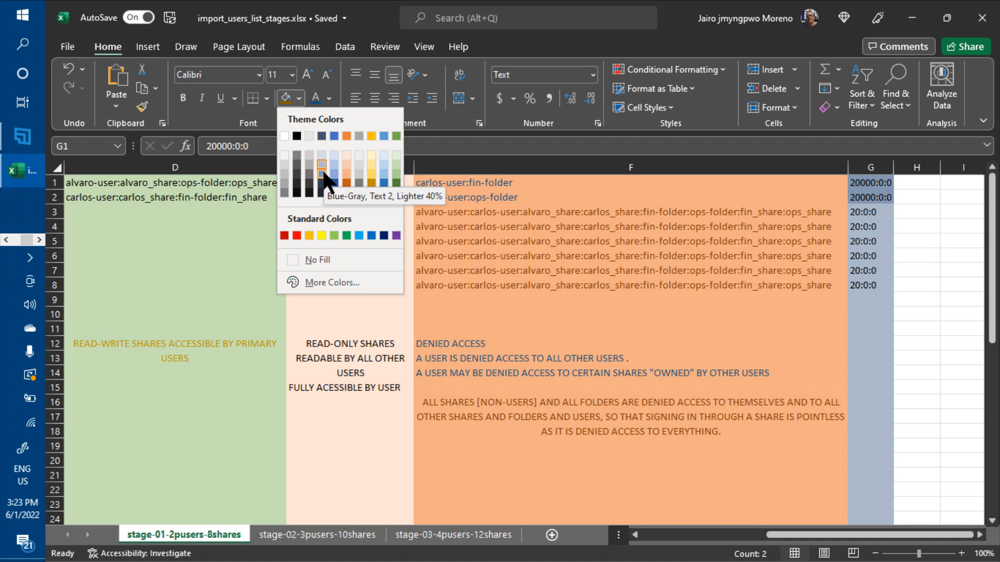
click(333, 155)
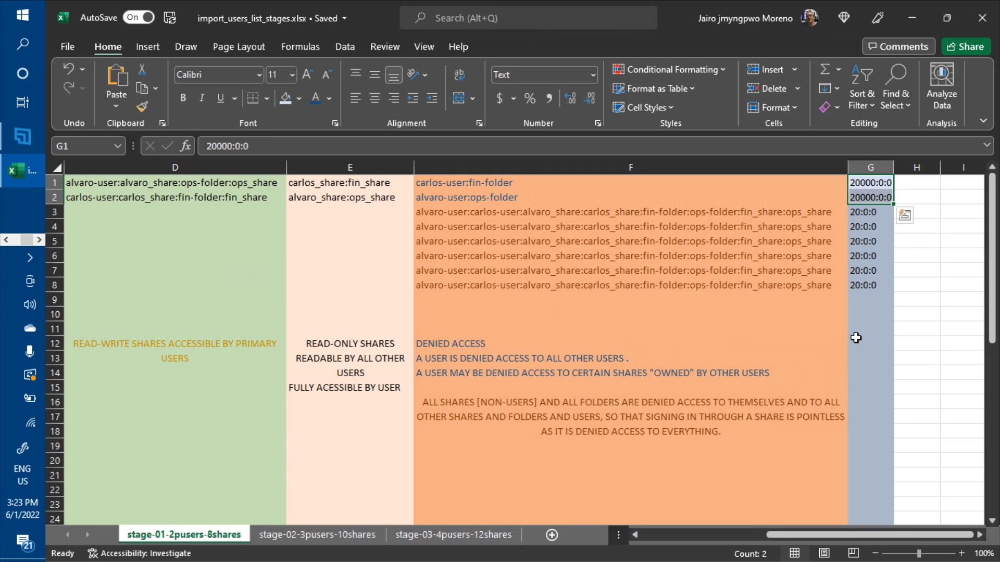
drag(896, 171, 921, 168)
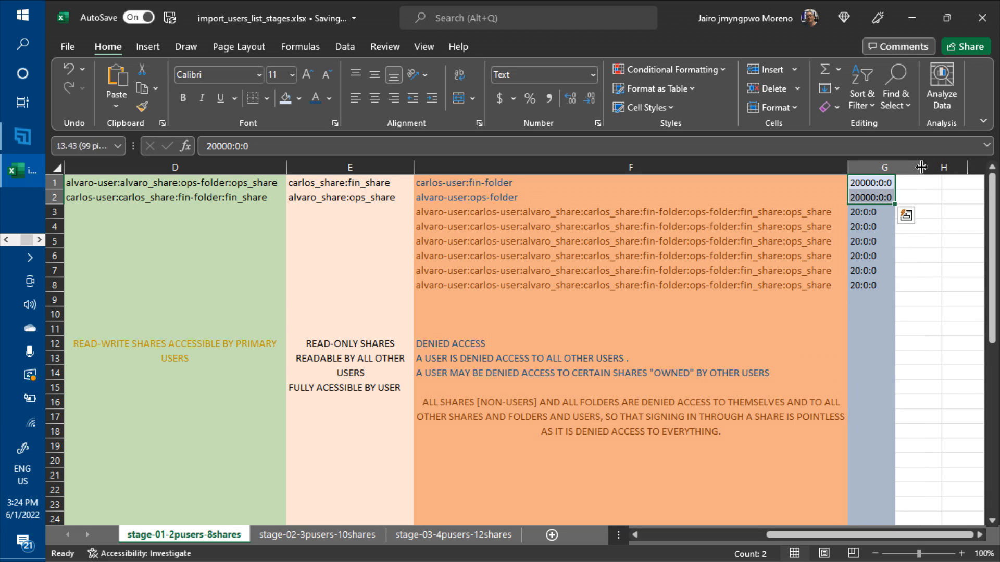
- Enter the note "EACH PRIMARY USER GETS 20000 MB STORAGE LIMIT." in cell G12
click(860, 348)
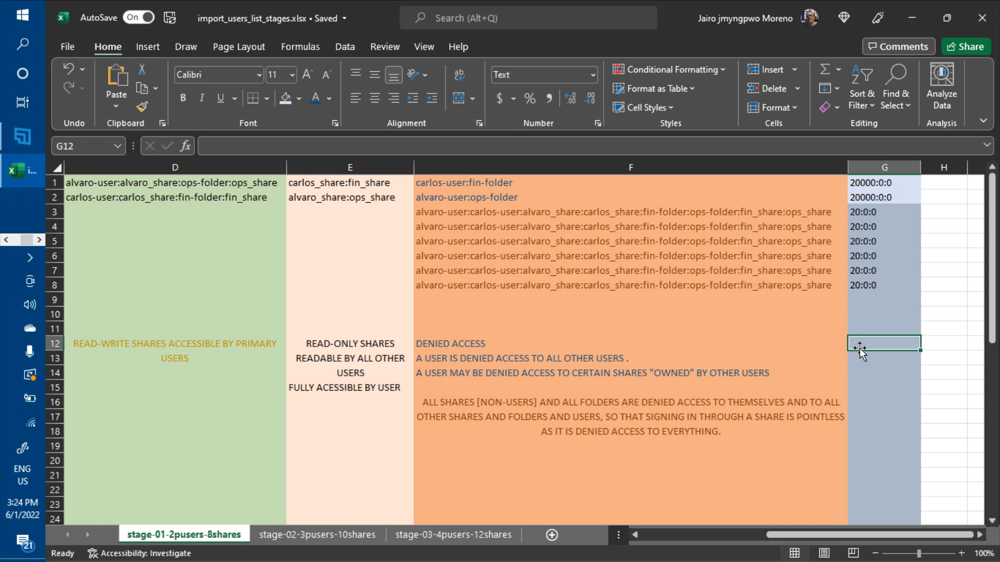
text(EACH PRIMARY)
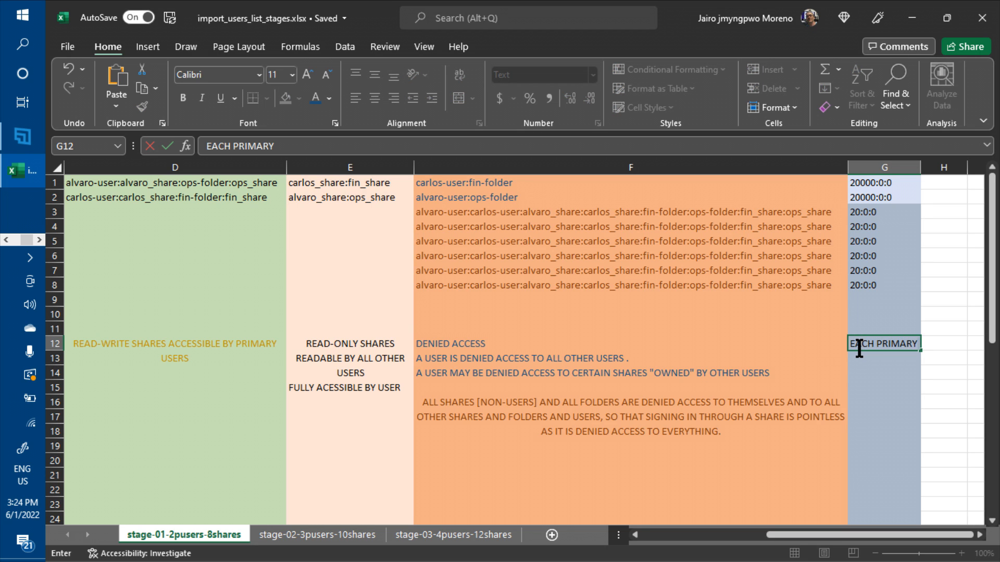
text( USER GETS @)
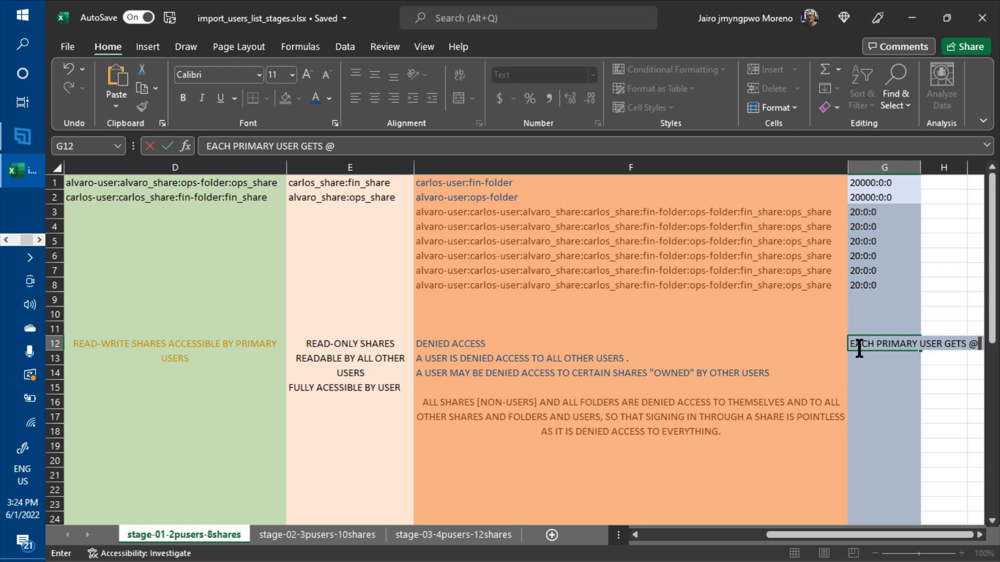
text())
key(BackSpace)
key(BackSpace)
text(20000 MB)
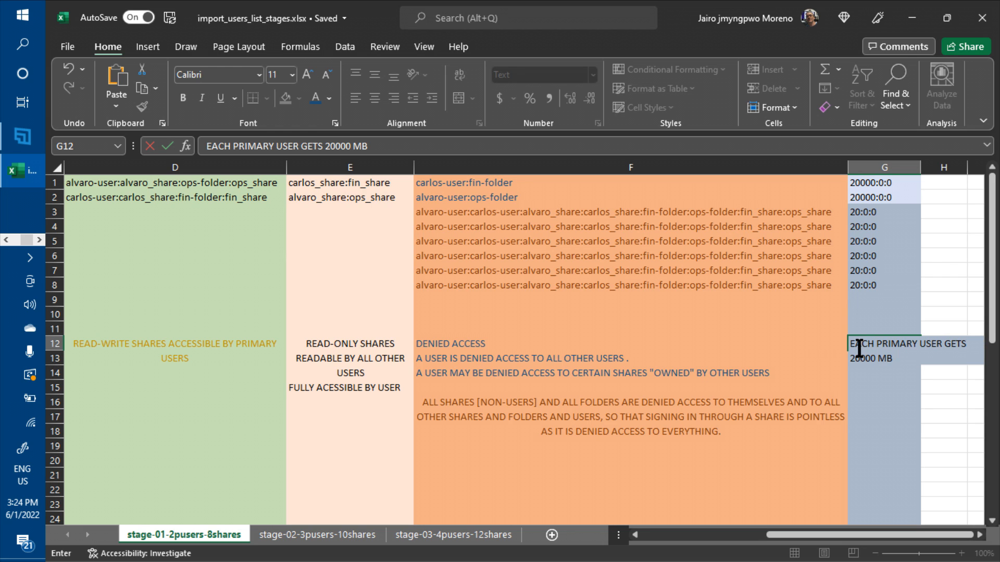
text( SOTR)
key(BackSpace)
key(BackSpace)
key(BackSpace)
text(TORAGE)
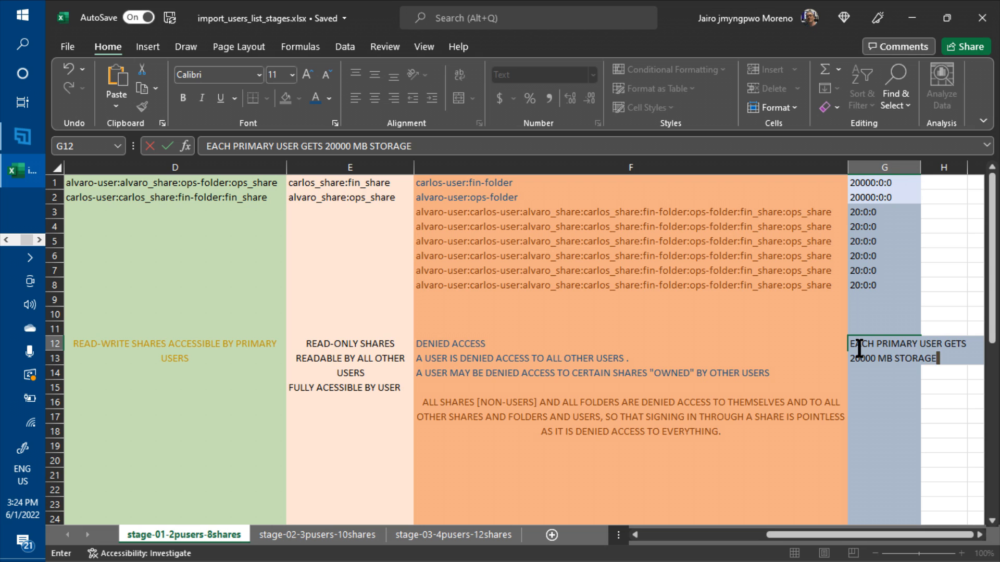
text( LIMIT.)
key(Return)
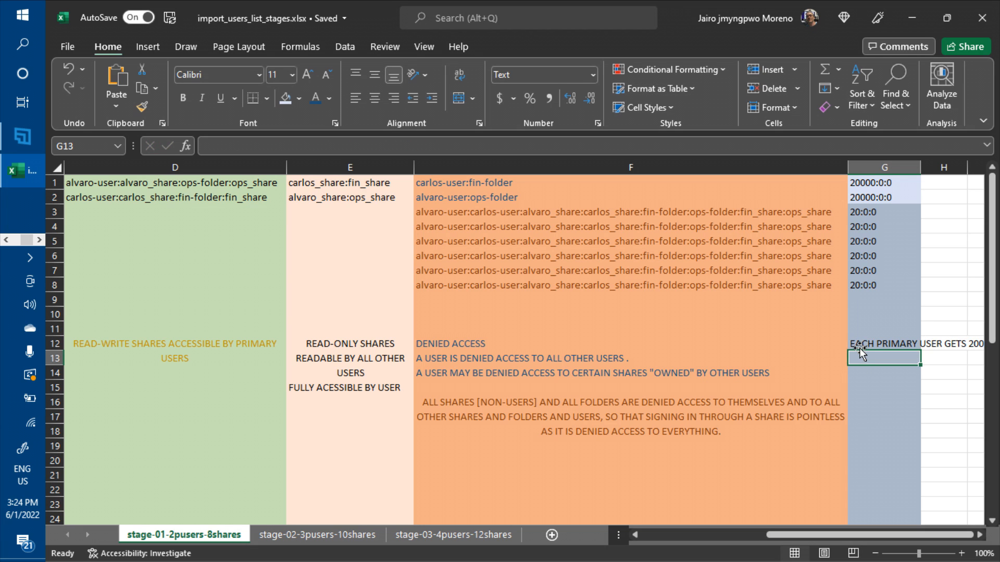
- Merge and center cells G12:G15 with wrapped text and give them the same light blue fill as G1:G2
click(875, 345)
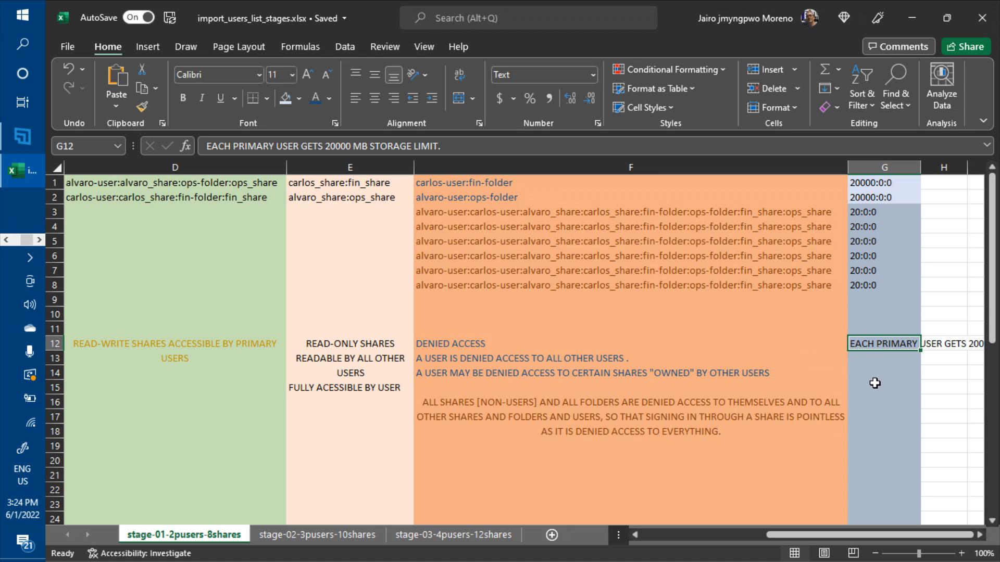
shift+click(875, 383)
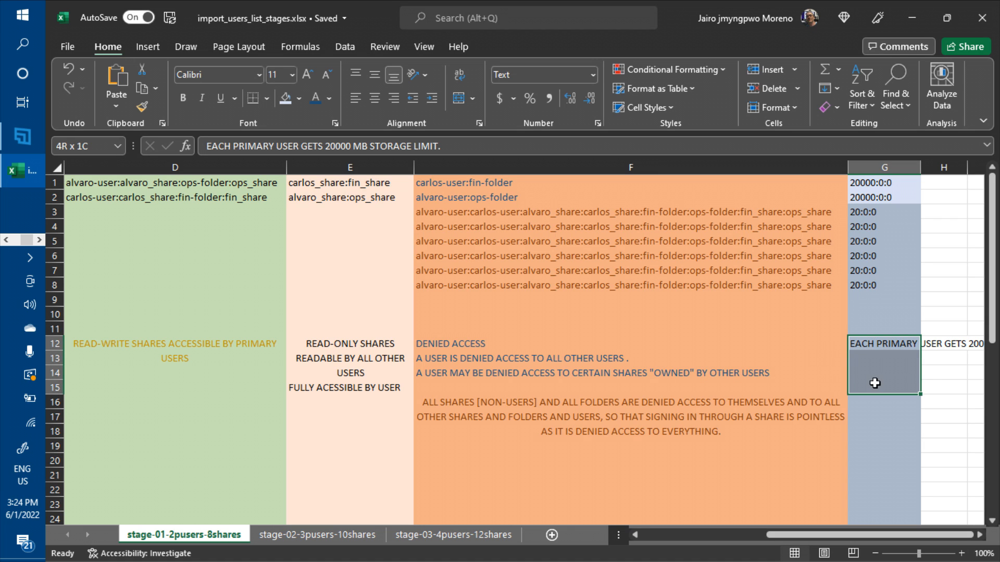
click(452, 102)
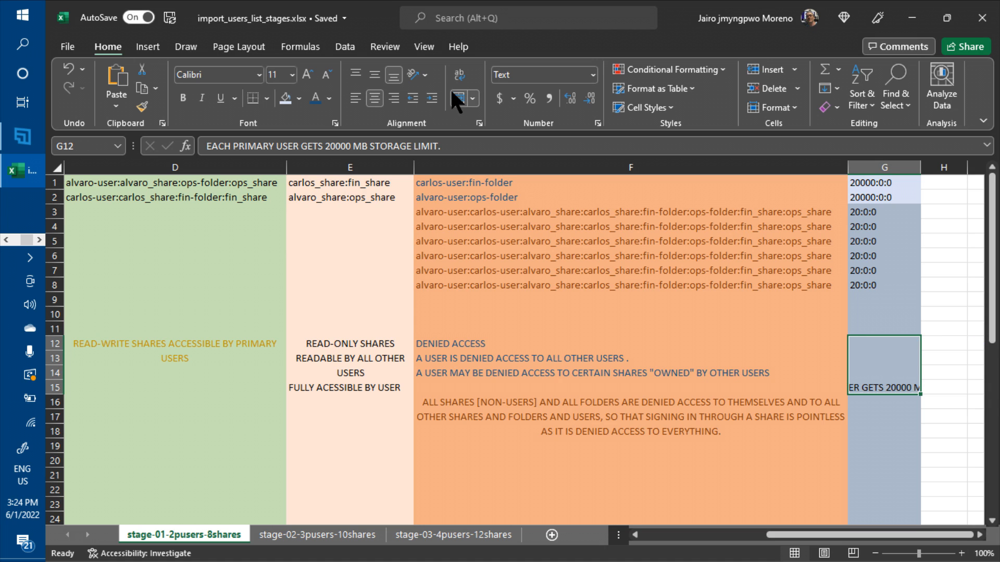
click(458, 76)
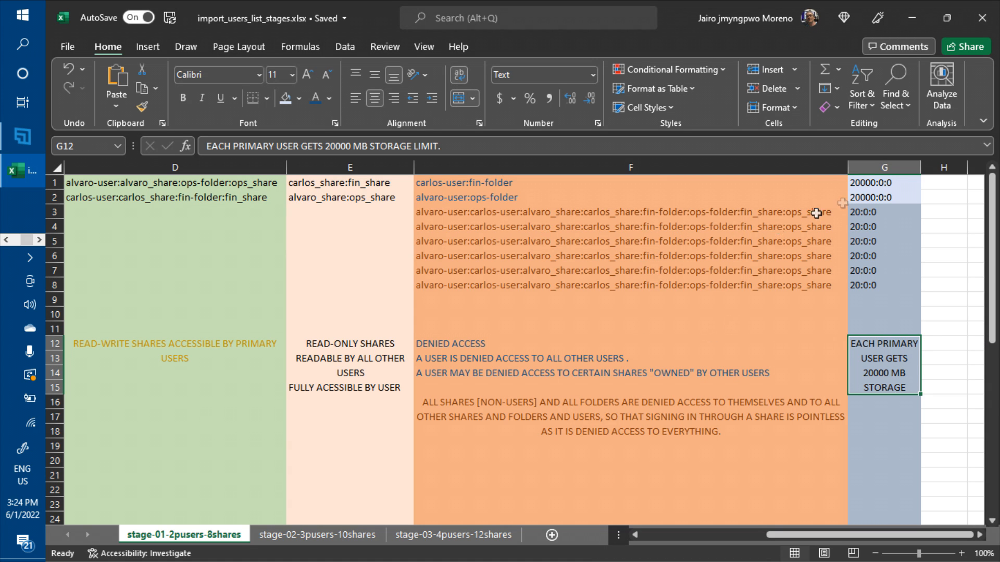
click(284, 98)
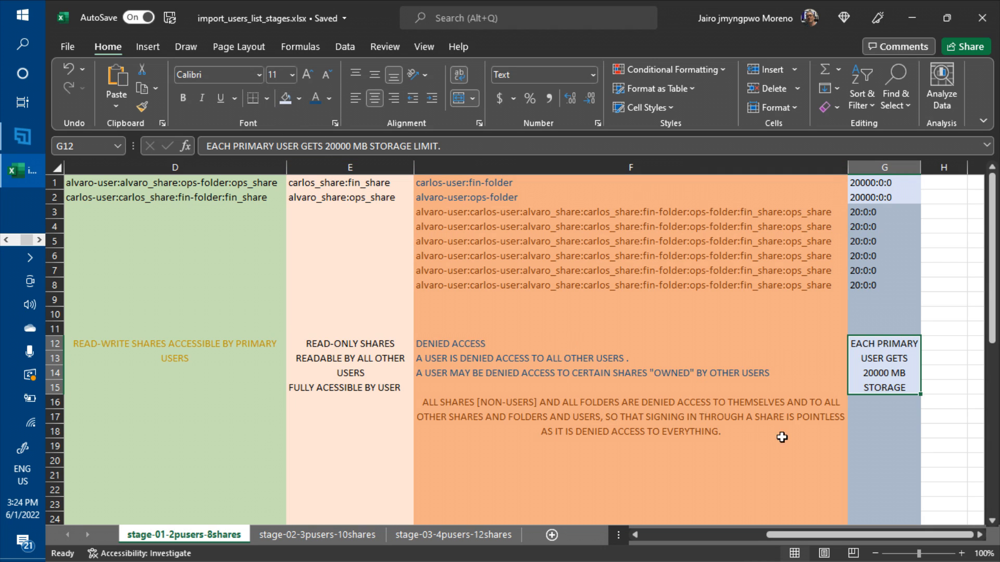
- Enter the note "ALL OTHERS PRACTICALLY GET 0 MB" in cell G17
click(899, 415)
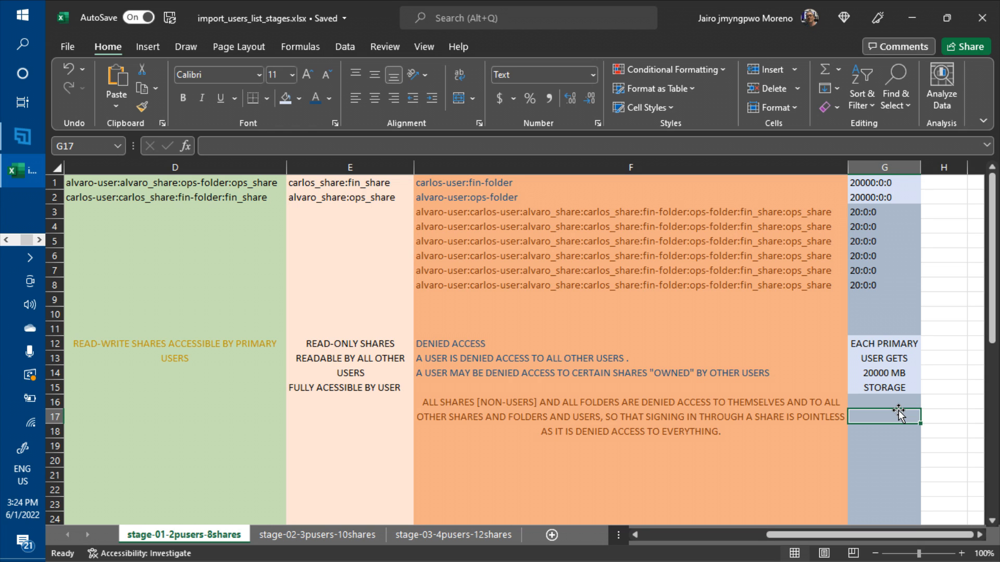
text(E)
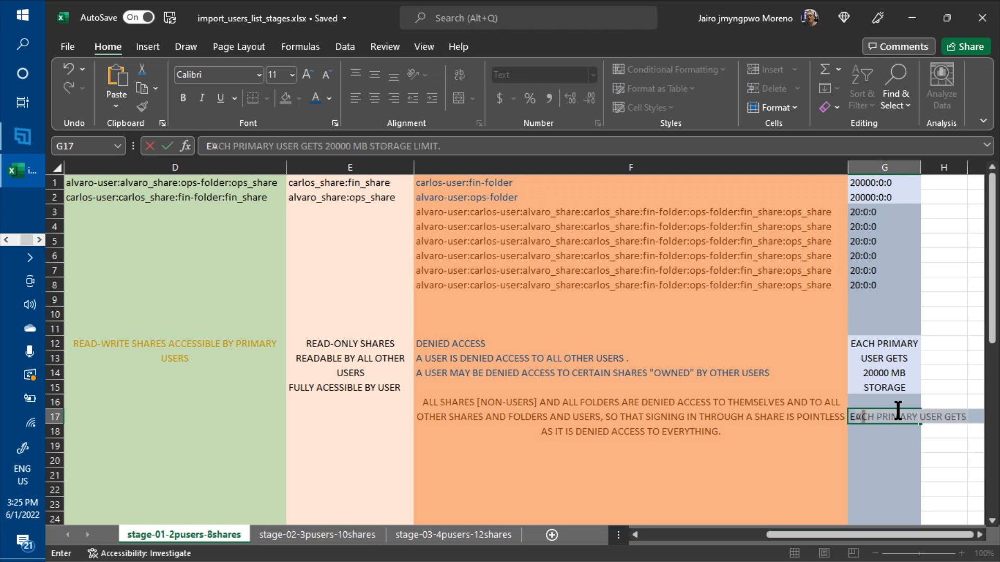
text(VERYO)
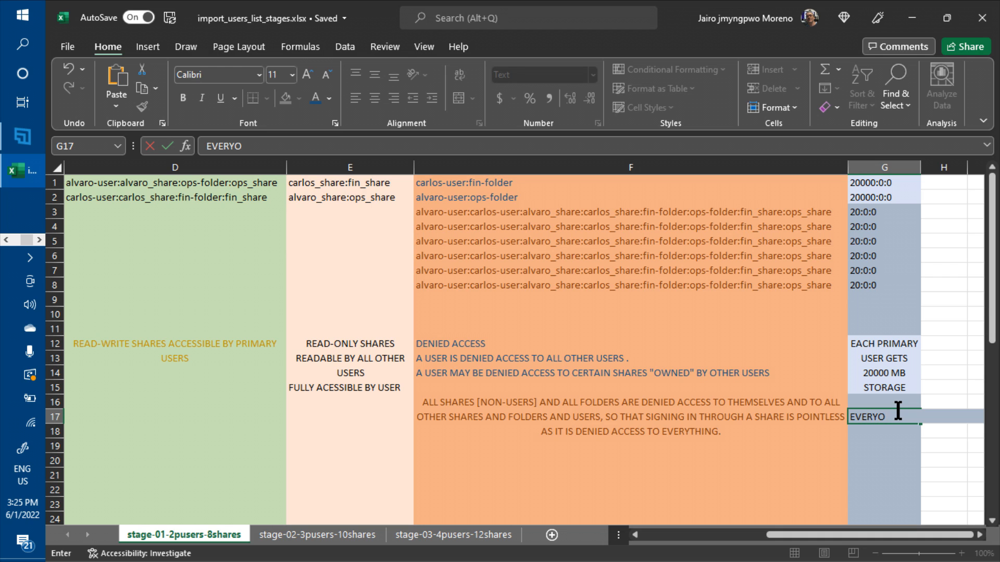
key(BackSpace)
key(BackSpace)
key(BackSpace)
key(BackSpace)
key(BackSpace)
key(BackSpace)
text(ALL OTHERS)
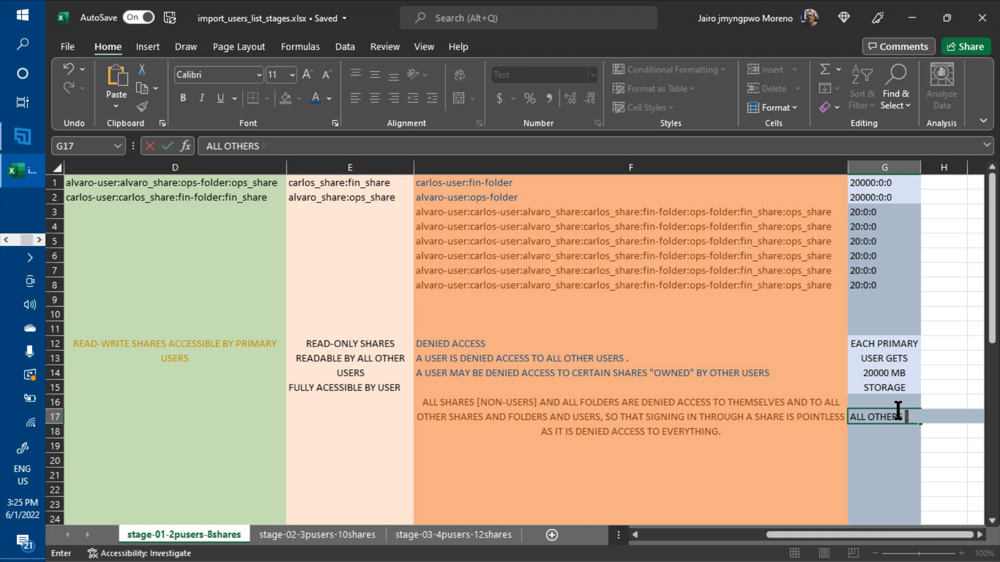
text(PRACTIC)
key(ctrl+shift)
text(ALLY GET)
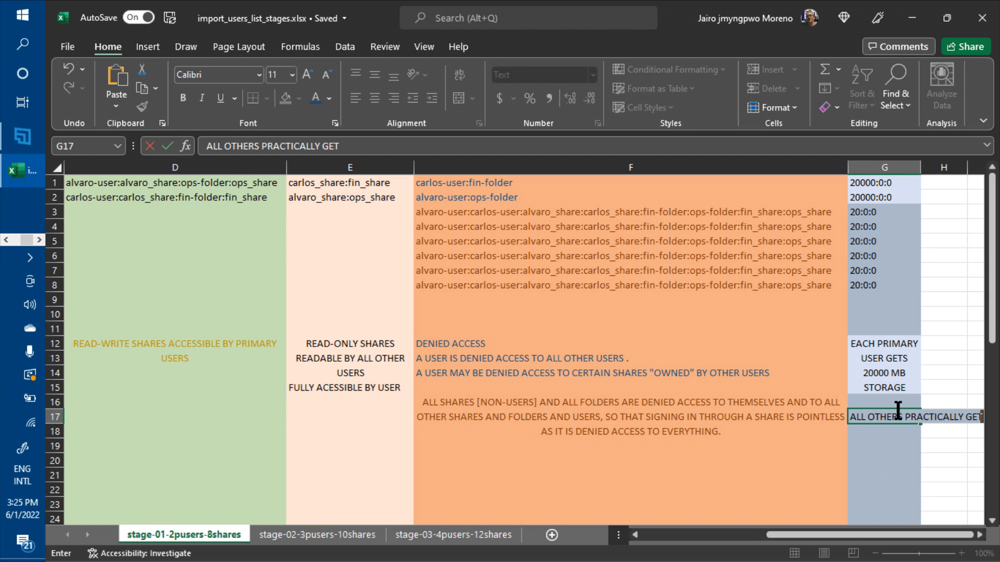
text( 0)
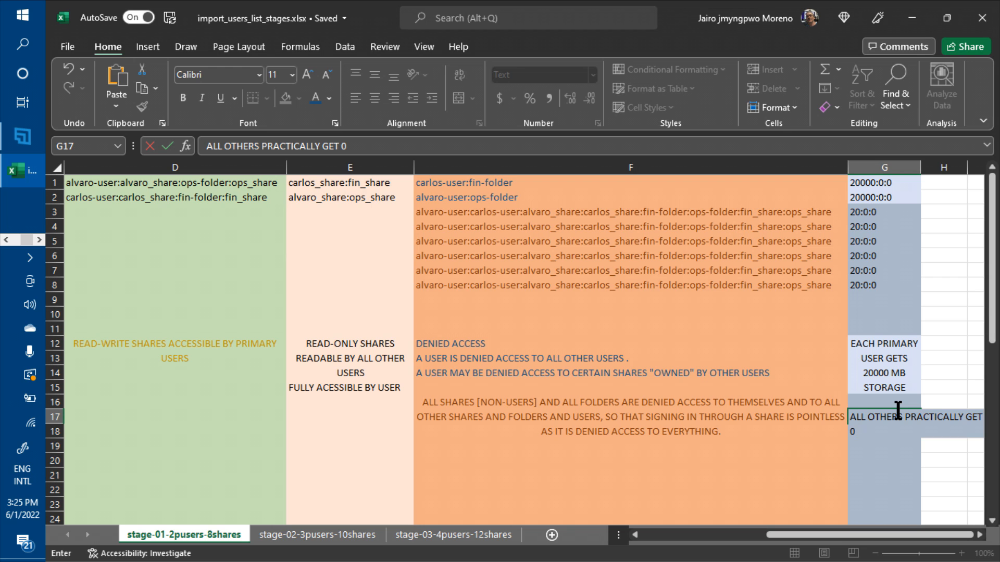
text( MB)
key(ctrl+Return)
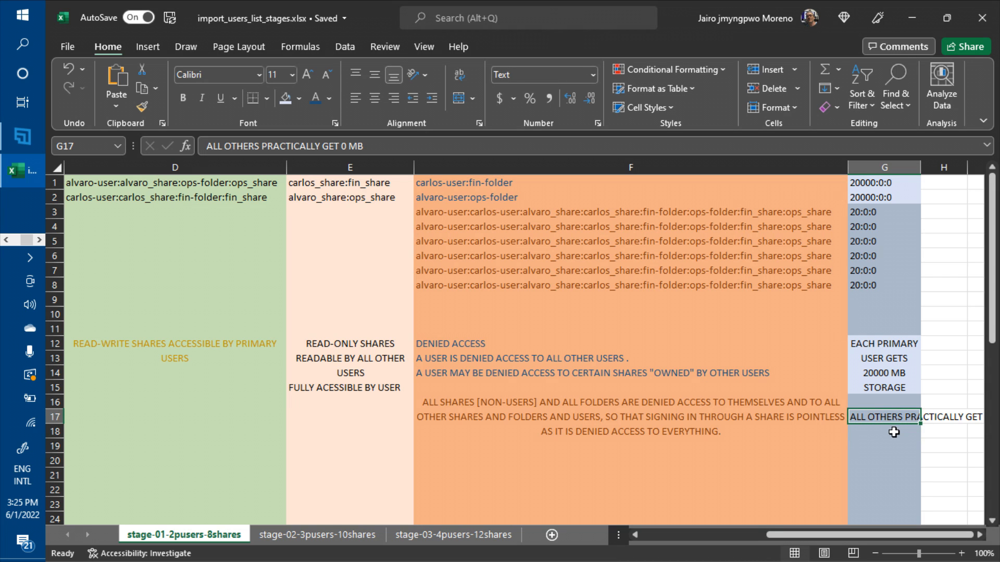
- Merge and center cells G17:G19 and wrap the note's text
shift+click(892, 448)
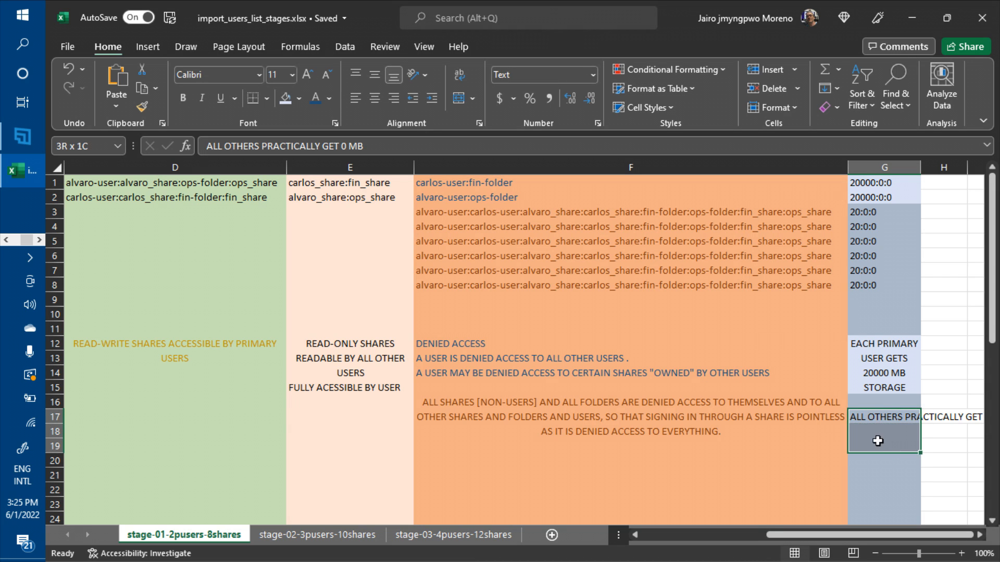
click(457, 99)
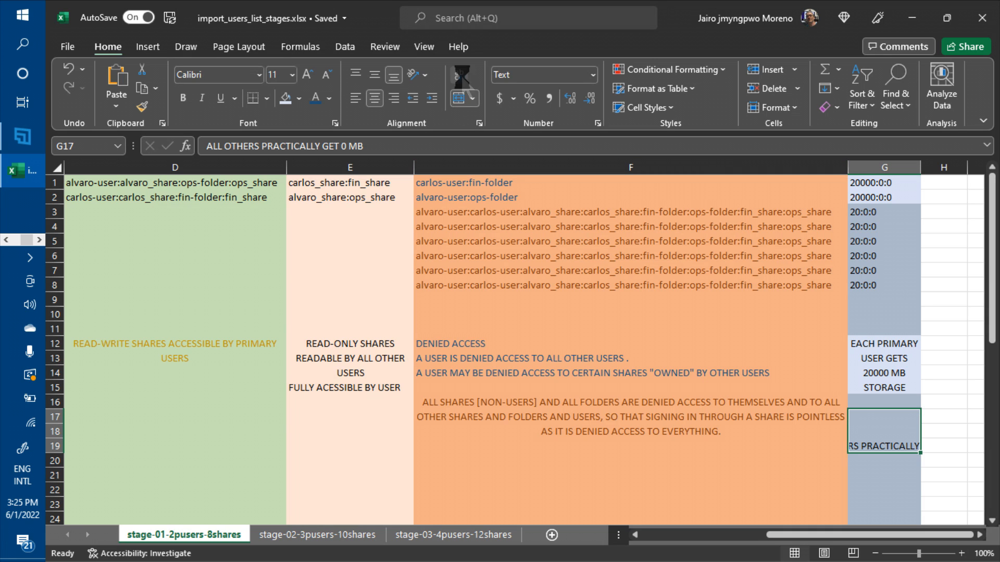
click(461, 75)
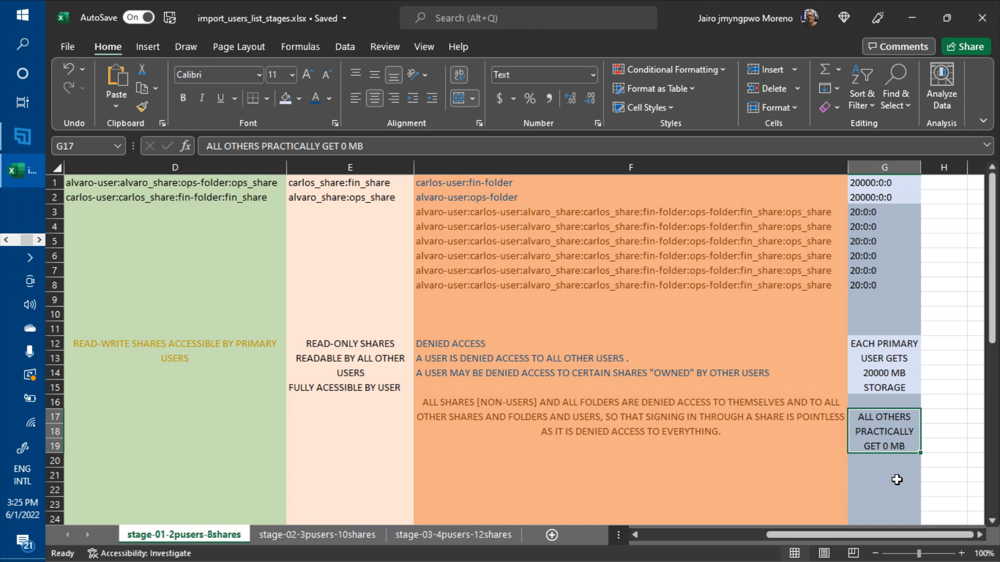
- Apply a dark orange font to the 20:0:0 storage values in G3:G8 and to the merged note in G17:G19
click(866, 213)
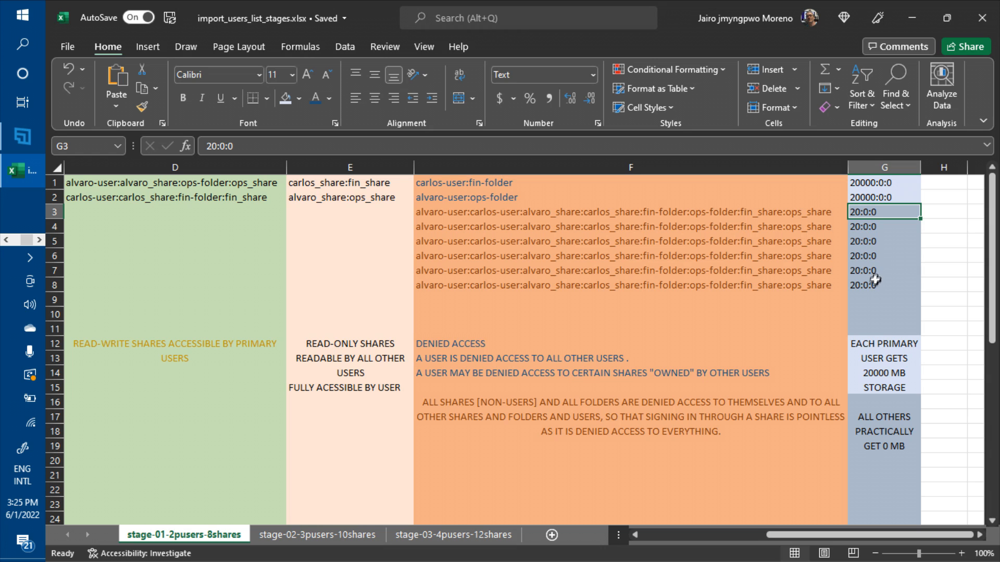
shift+click(873, 285)
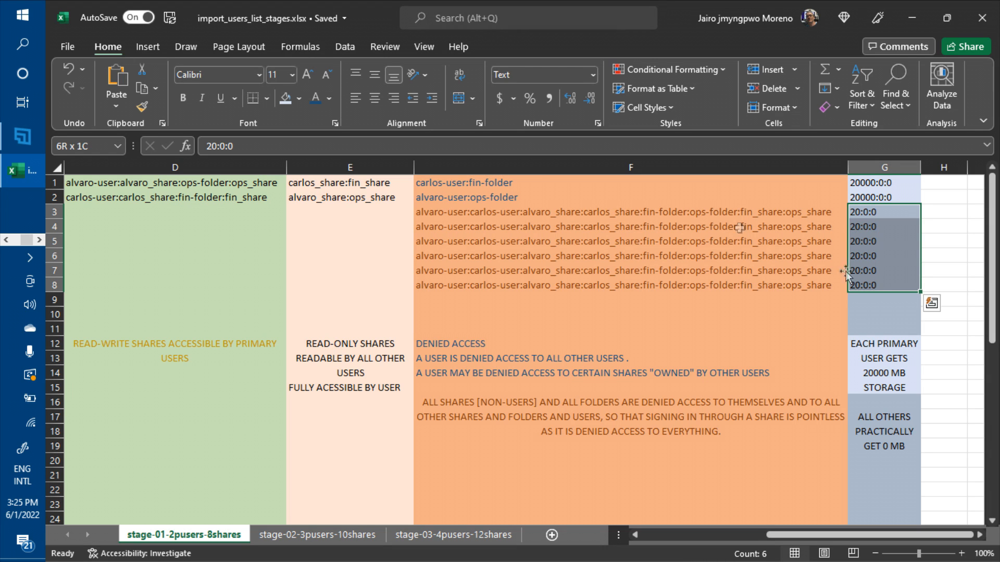
click(329, 99)
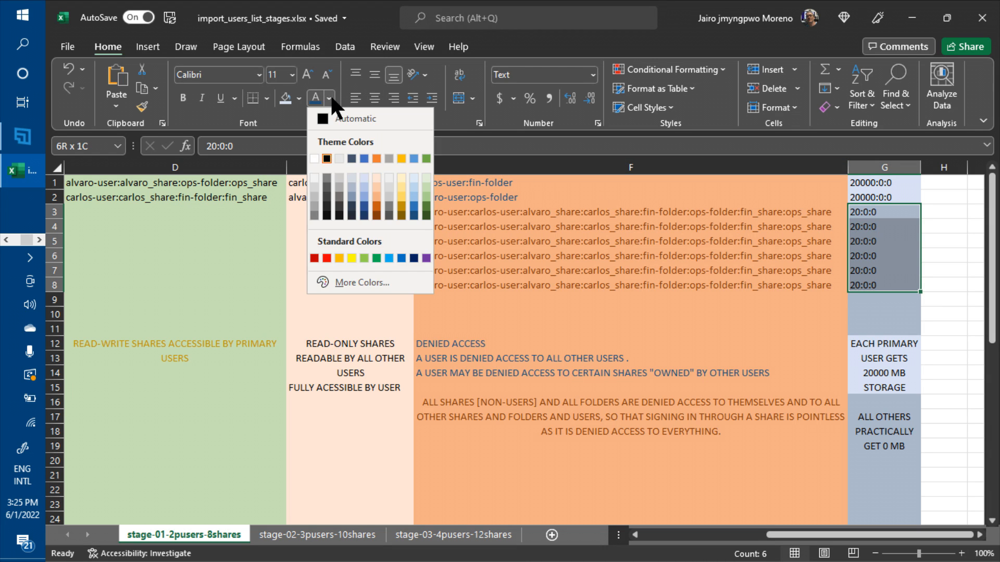
click(376, 215)
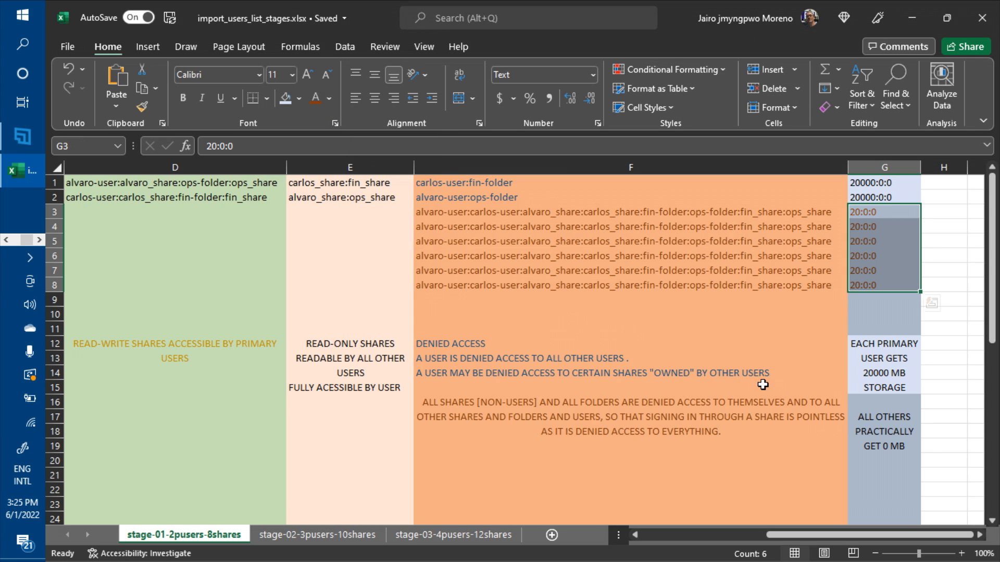
click(863, 422)
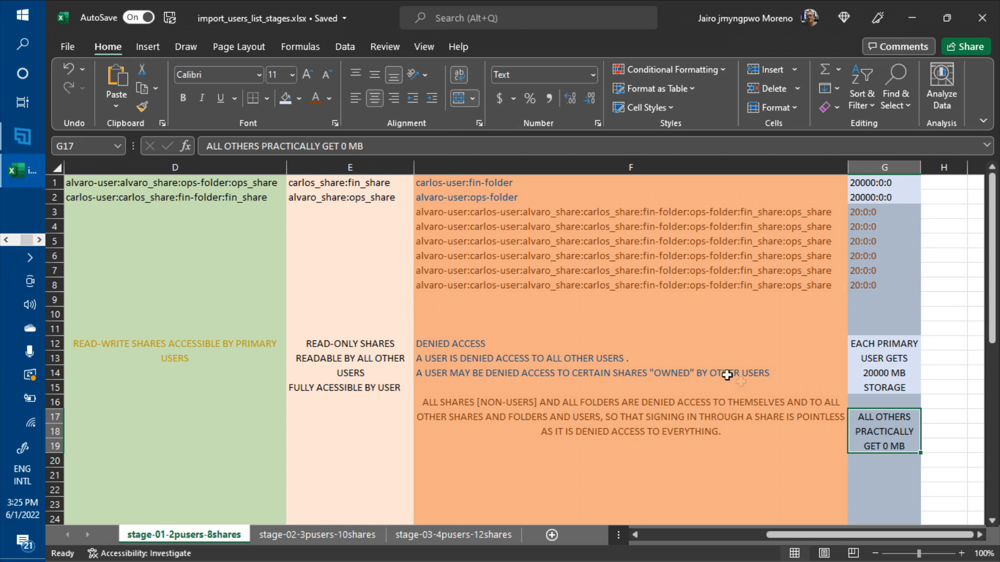
click(315, 97)
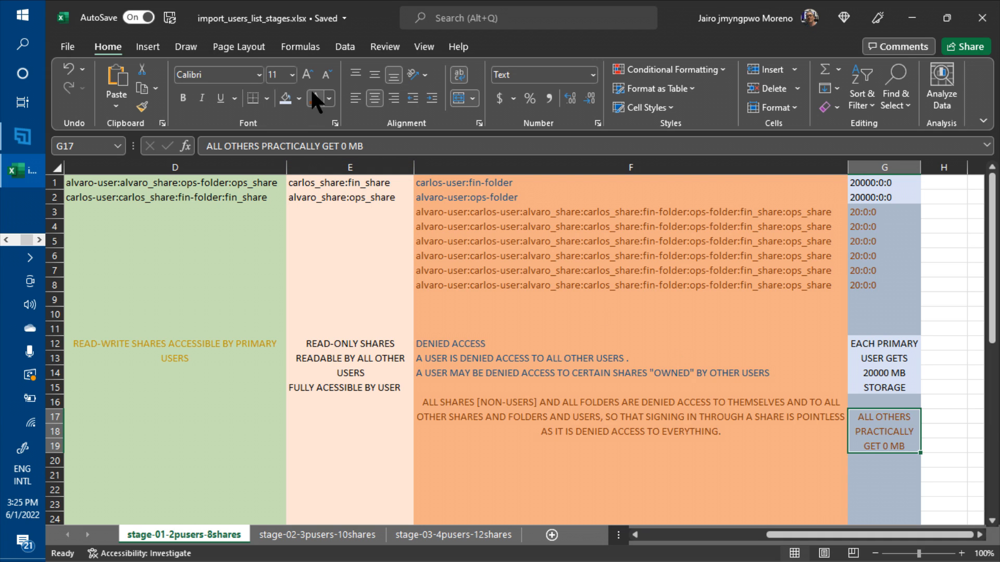
click(706, 467)
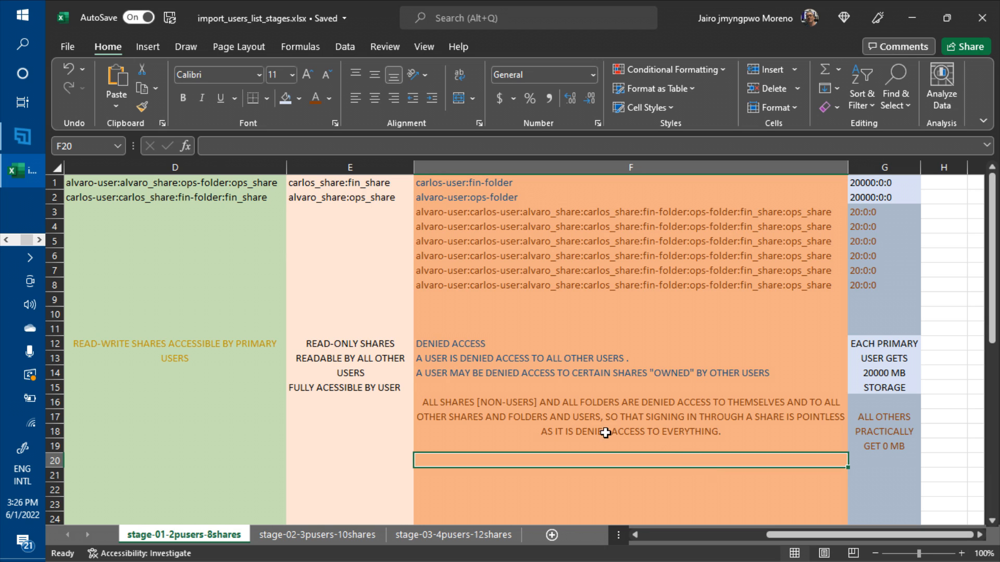
- Copy the explanatory notes in D12:G19 and paste them at D12 on the stage-02-3pusers-10shares sheet
click(384, 344)
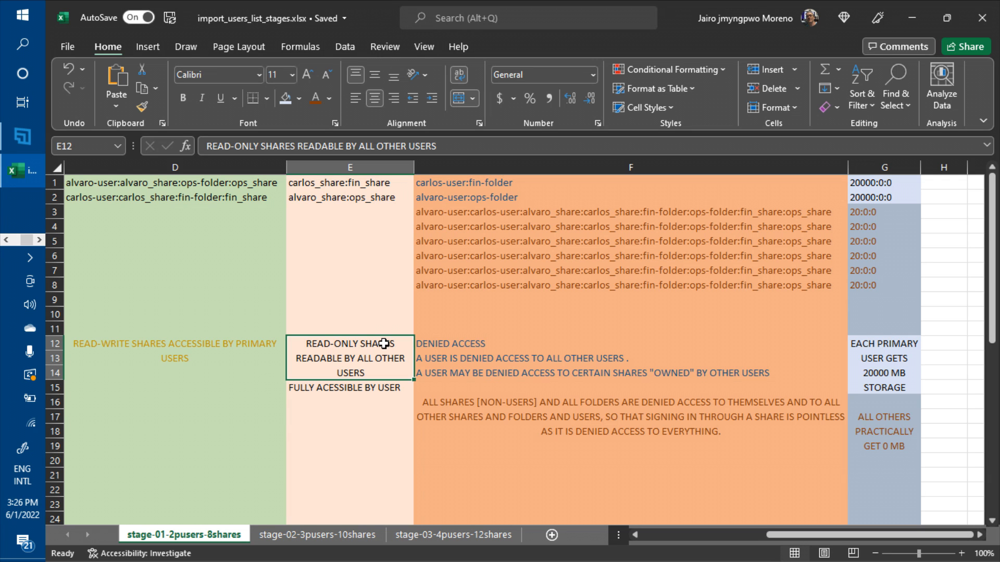
key(Home)
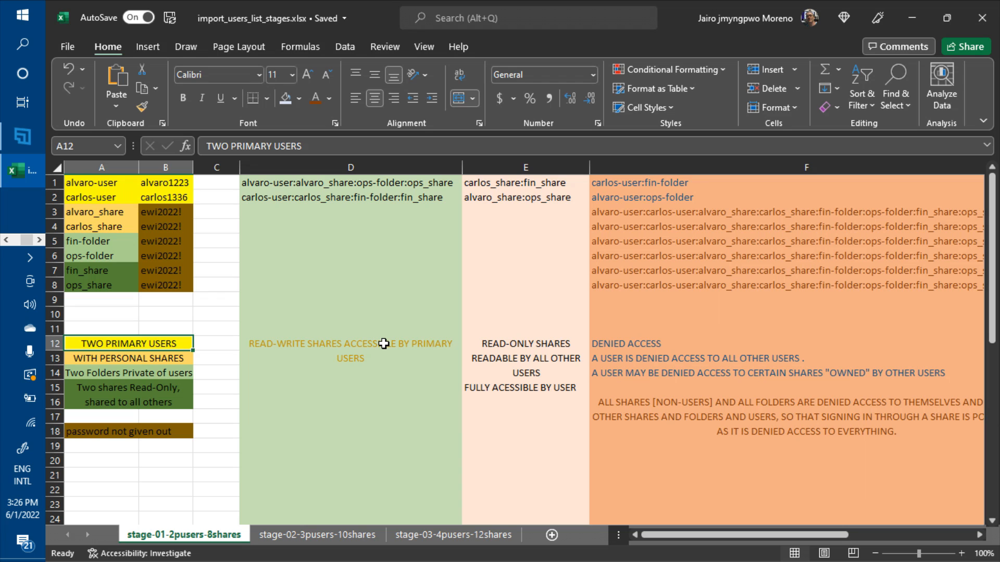
click(384, 344)
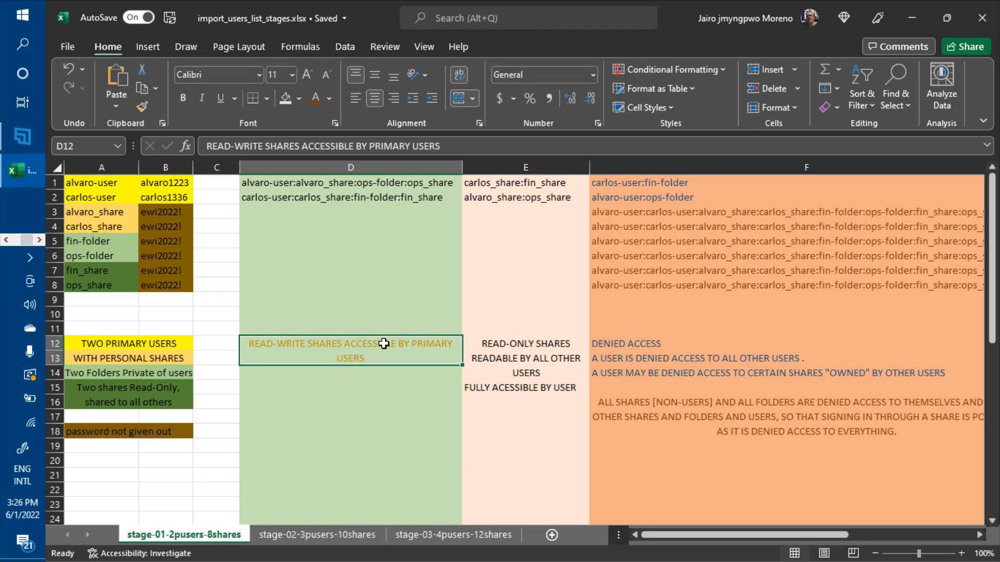
key(shift+Down)
key(shift+Down)
key(shift+Down)
key(shift+Down)
key(shift+Down)
key(shift+Down)
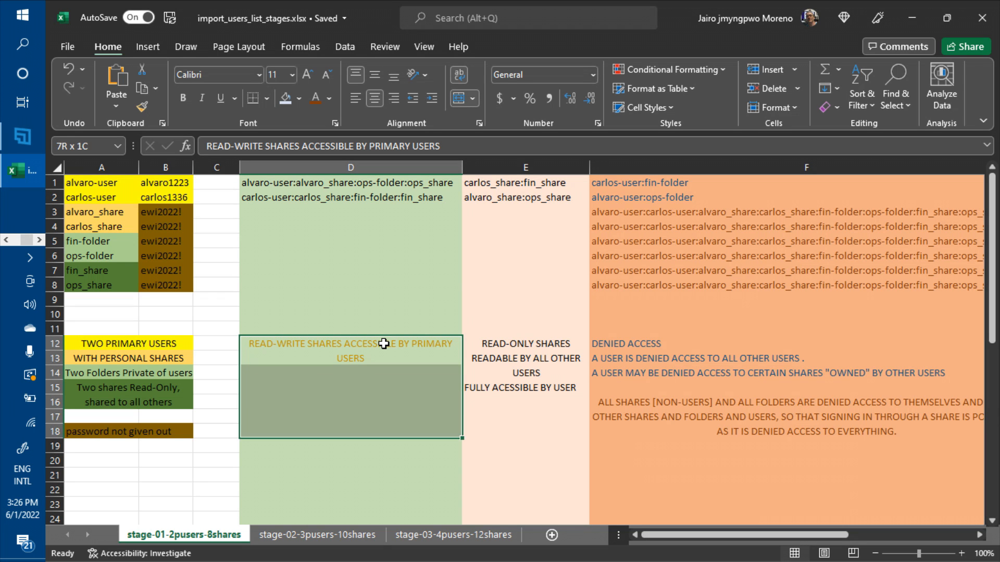
key(shift+Right)
key(shift+Right)
key(shift+Right)
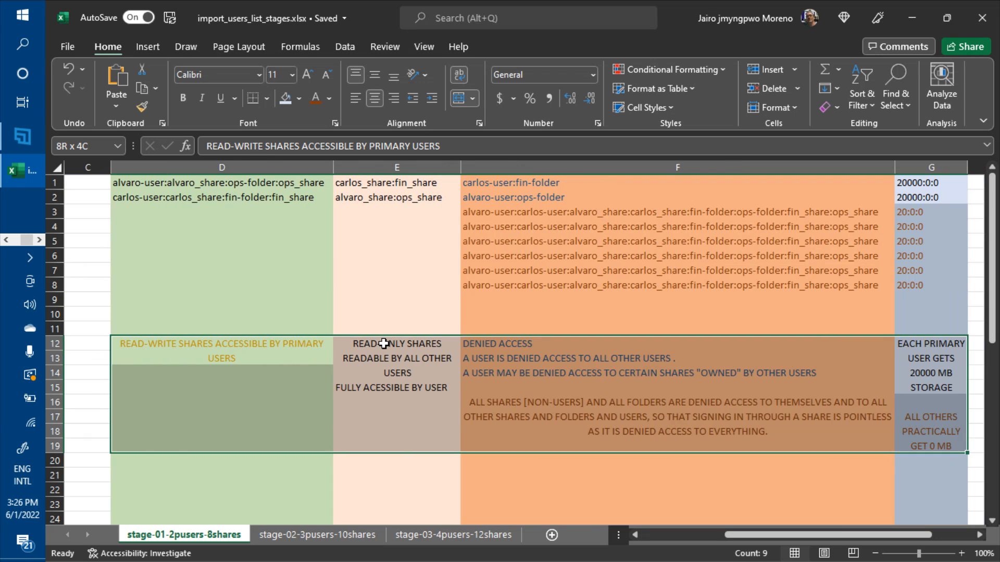
key(shift+Right)
key(shift+Left)
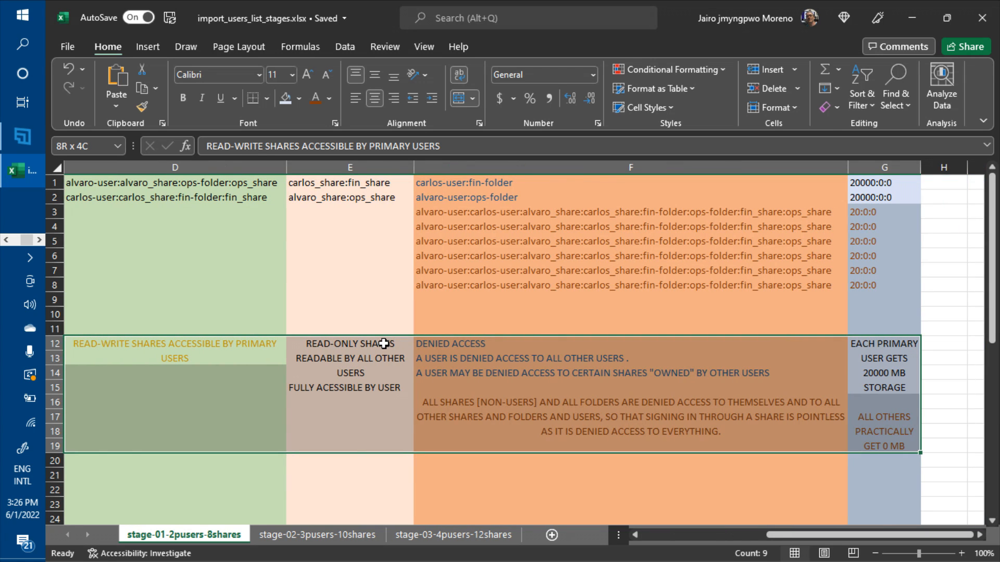
key(ctrl+c)
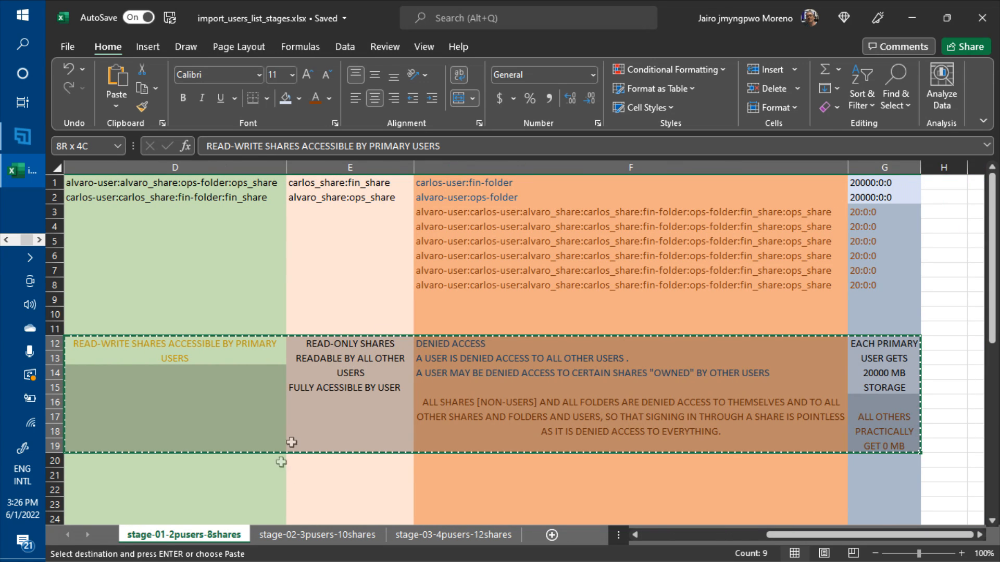
click(311, 537)
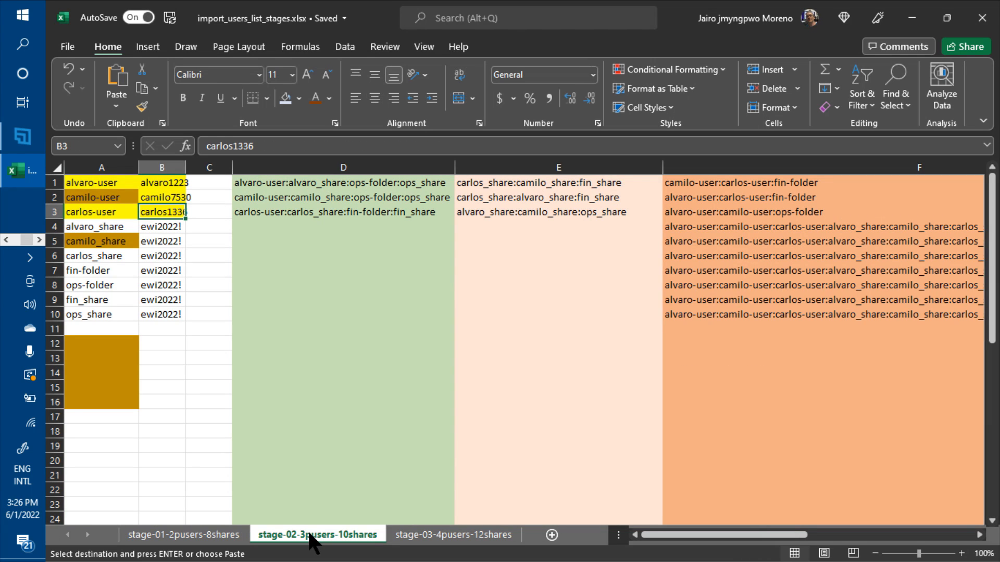
click(264, 341)
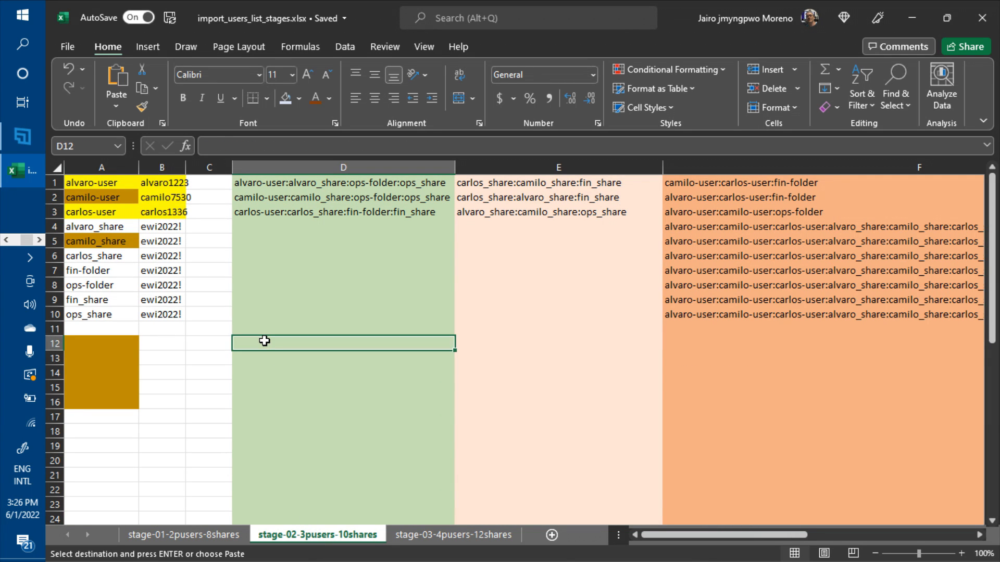
key(ctrl+v)
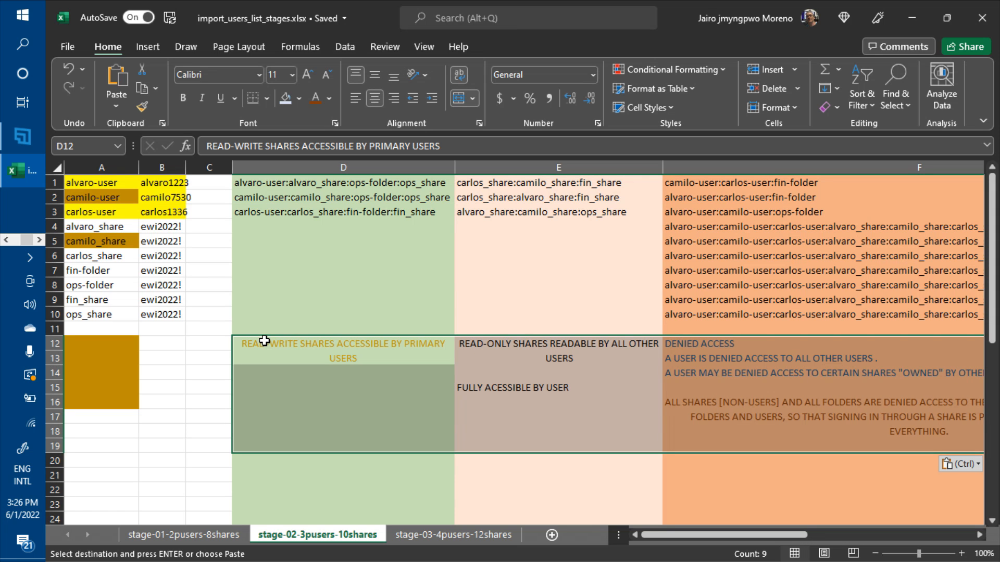
click(305, 386)
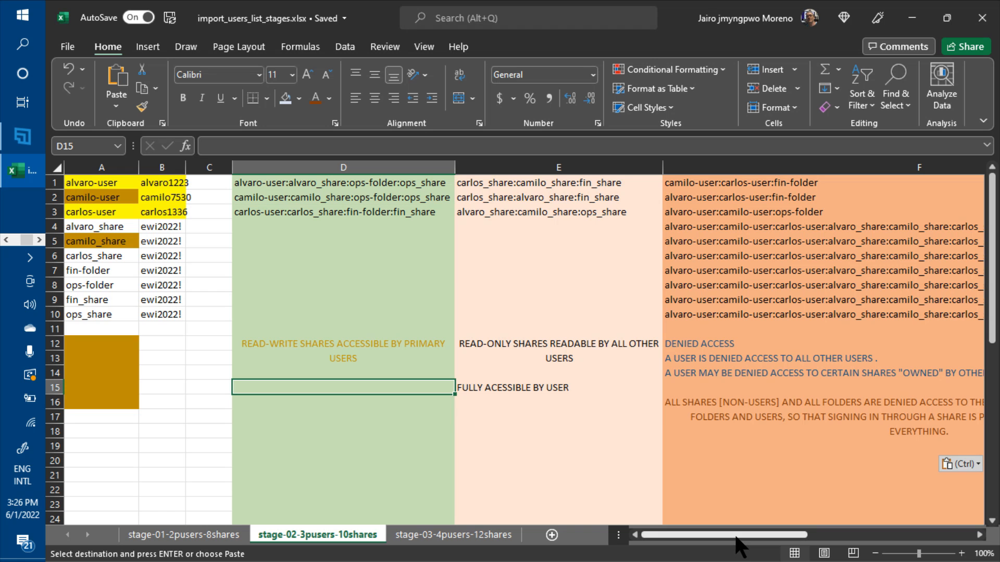
- Widen column G on the stage-02-3pusers-10shares sheet until "PRACTICALLY" in the G17 note fits on one line
drag(735, 536, 873, 535)
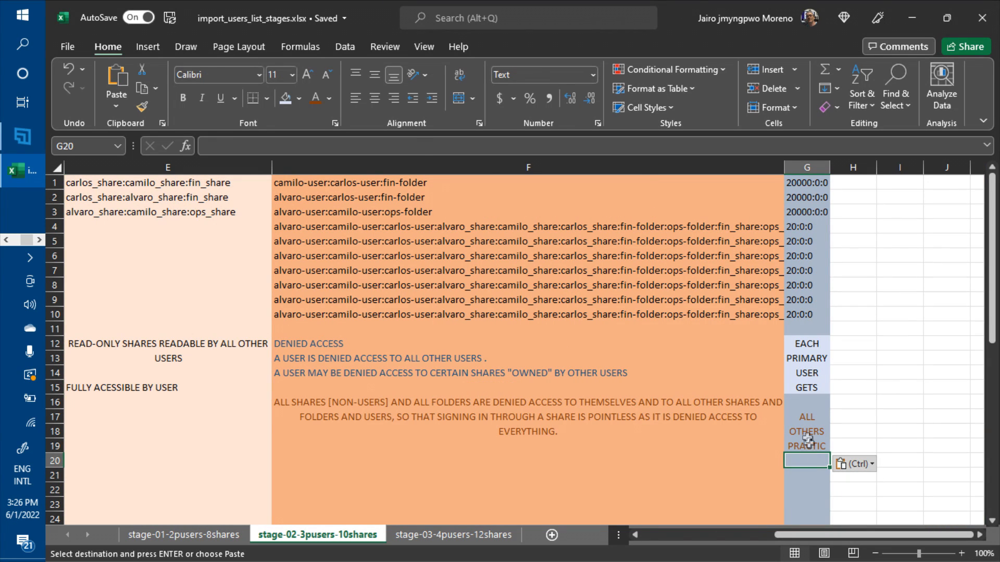
click(806, 415)
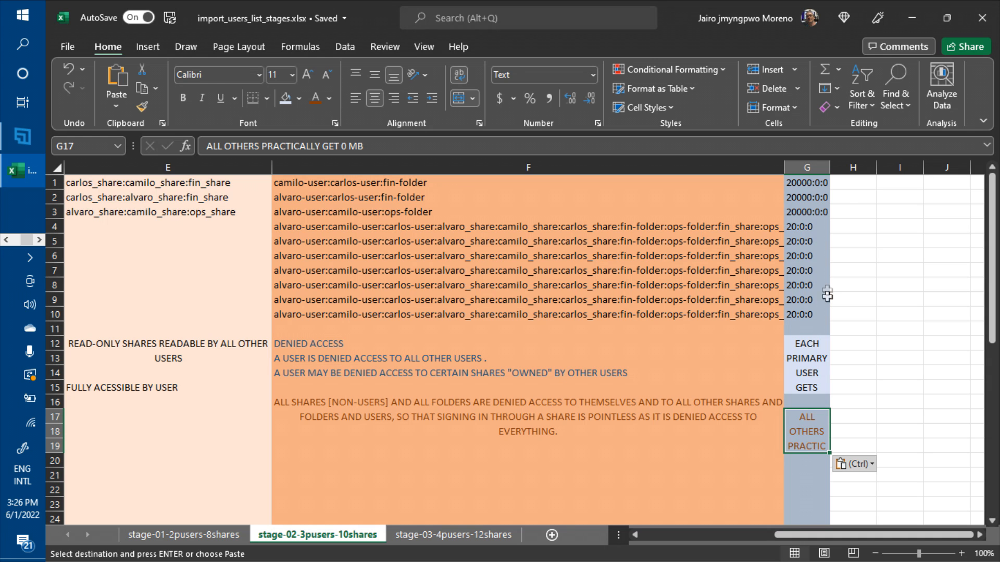
drag(831, 166, 842, 167)
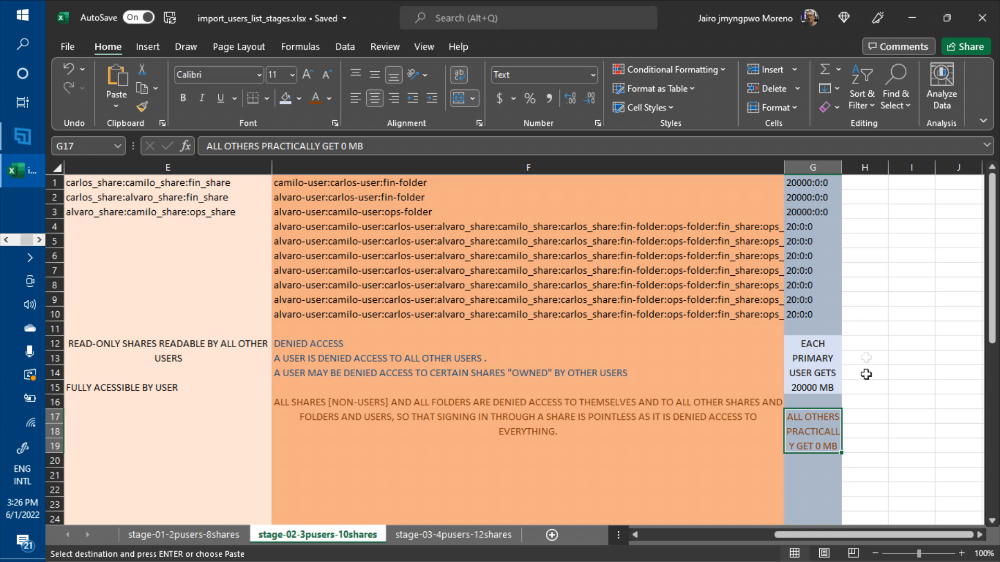
drag(842, 168, 850, 168)
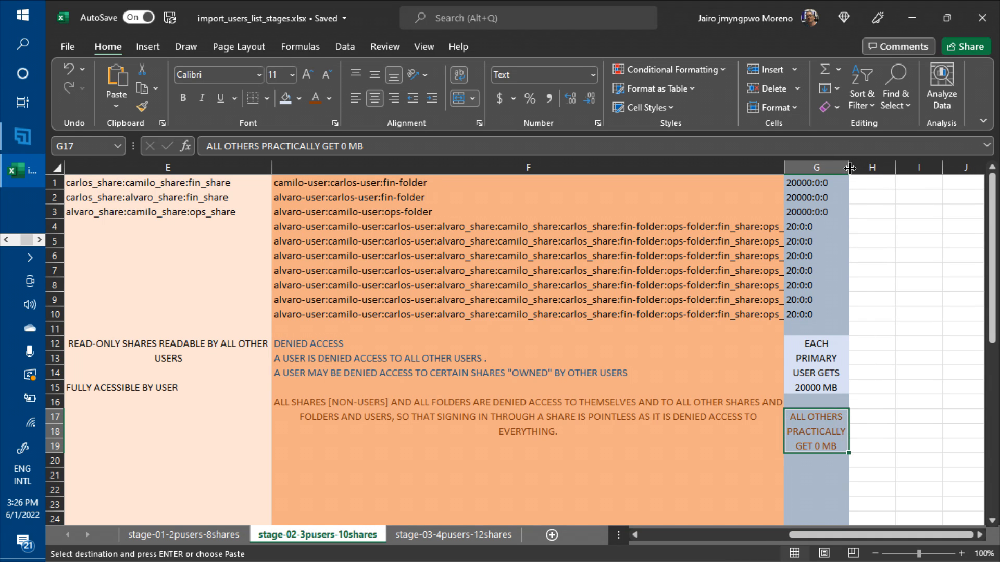